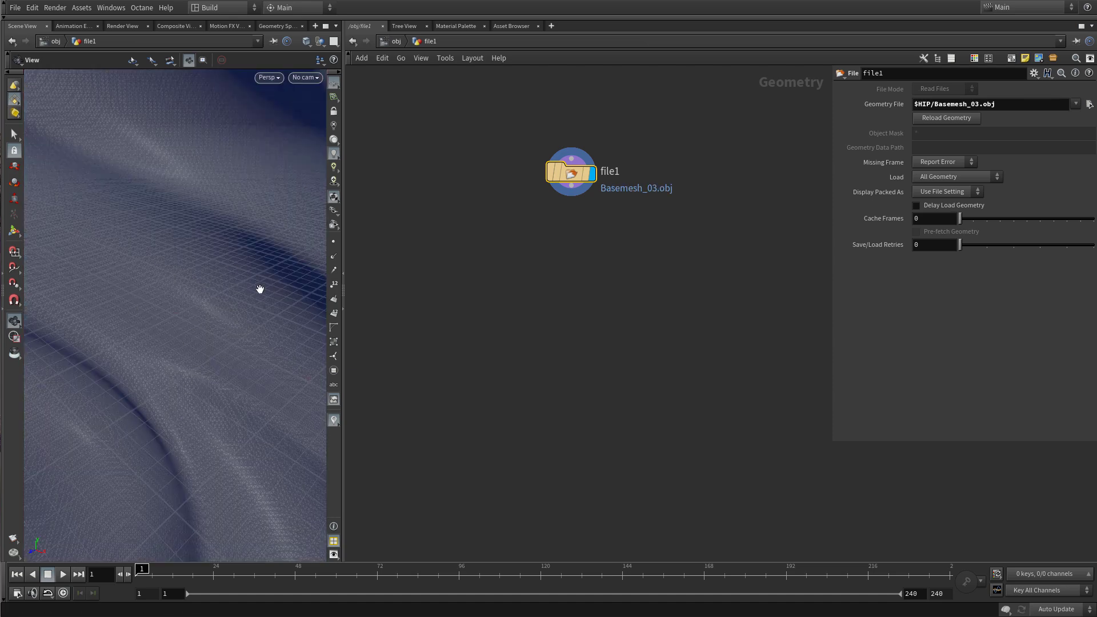
# Step: Add a Transform node below file1, make it the displayed node, and set its uniform scale to 0.01
pyautogui.press('Tab')
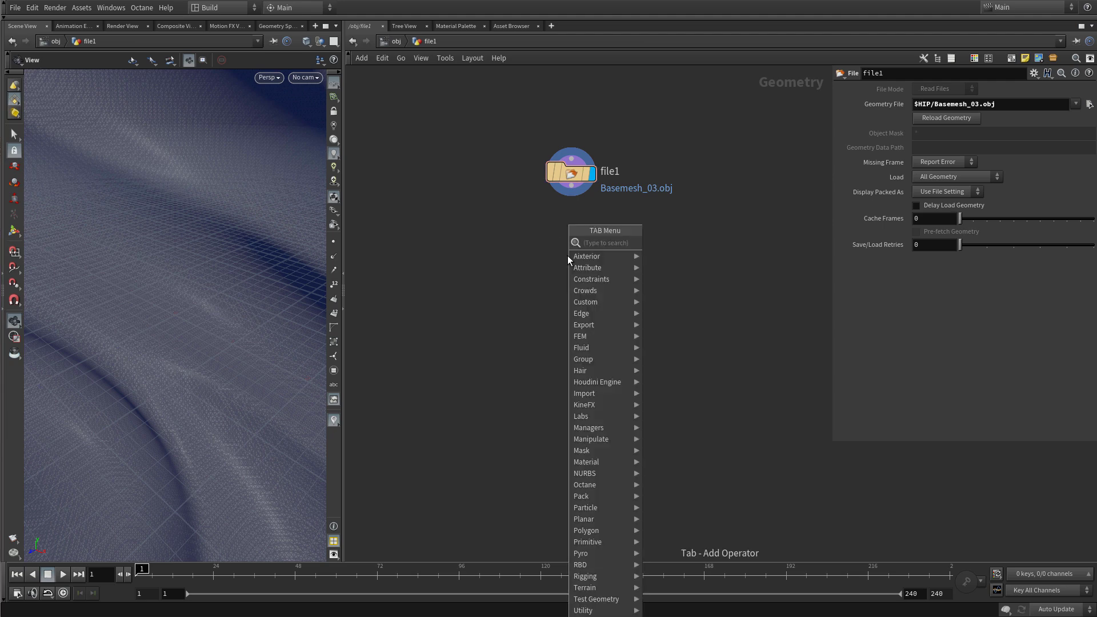
pyautogui.write('trans')
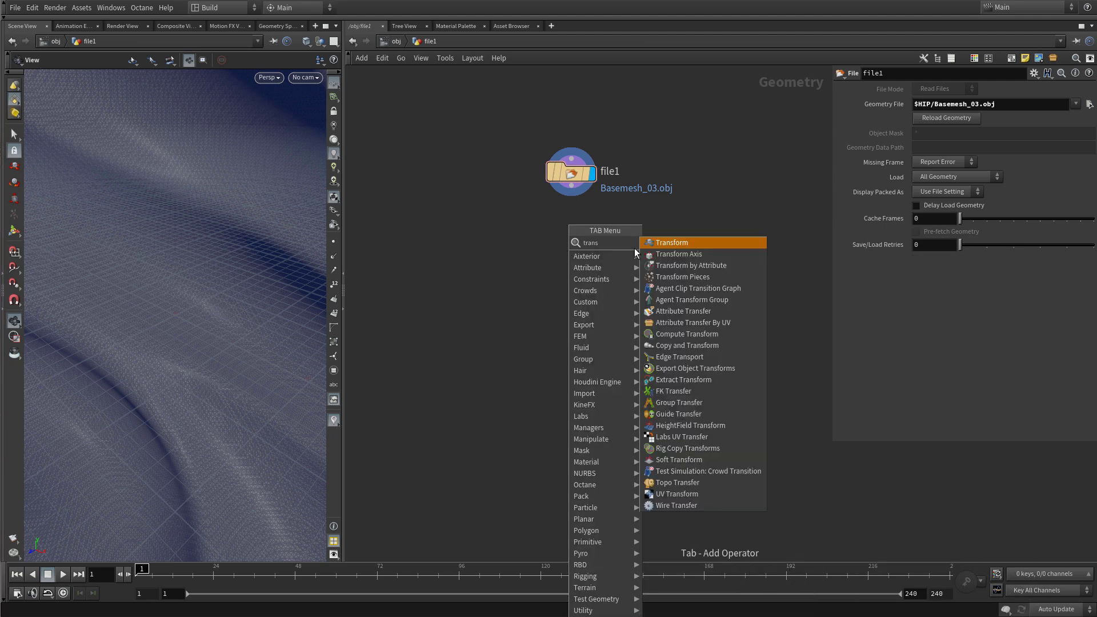
pyautogui.click(673, 243)
pyautogui.click(569, 258)
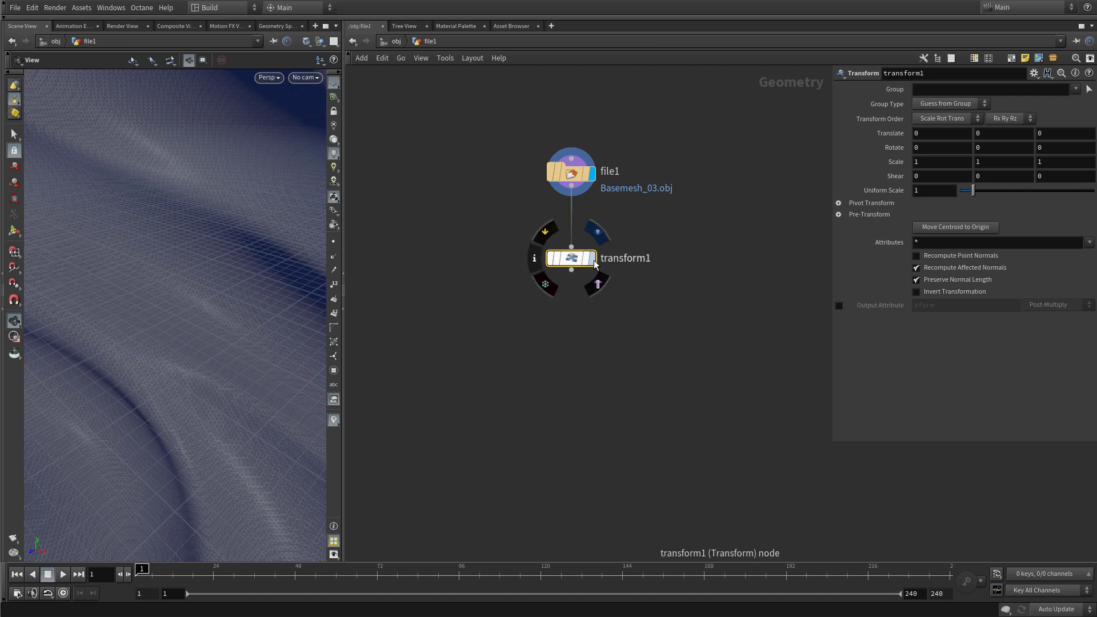
pyautogui.moveTo(569, 260); pyautogui.dragTo(570, 229)
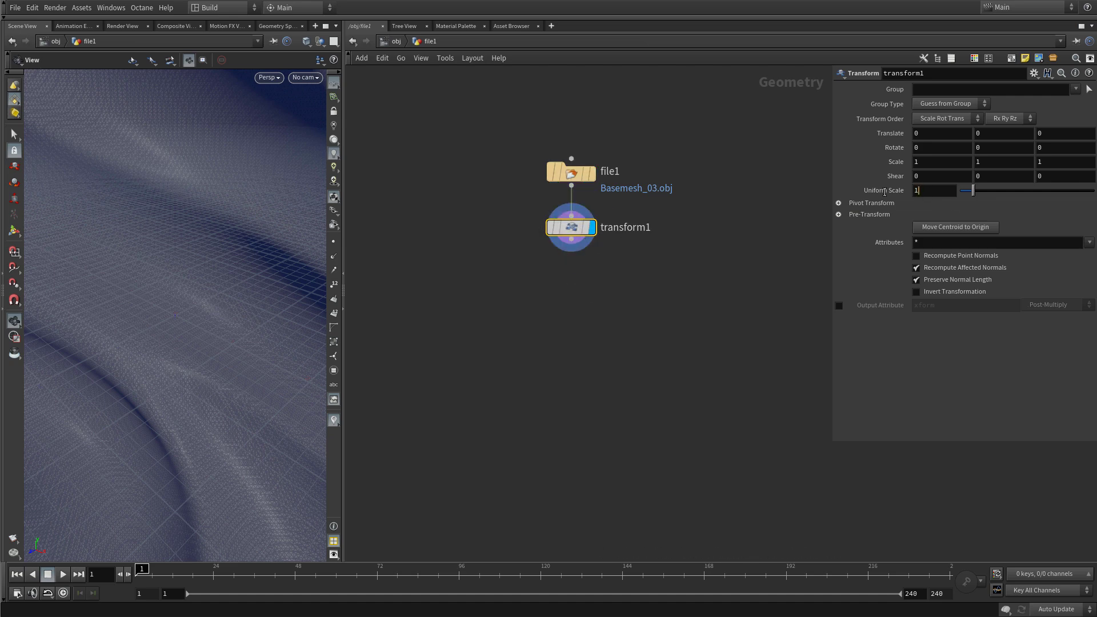
pyautogui.moveTo(863, 181)
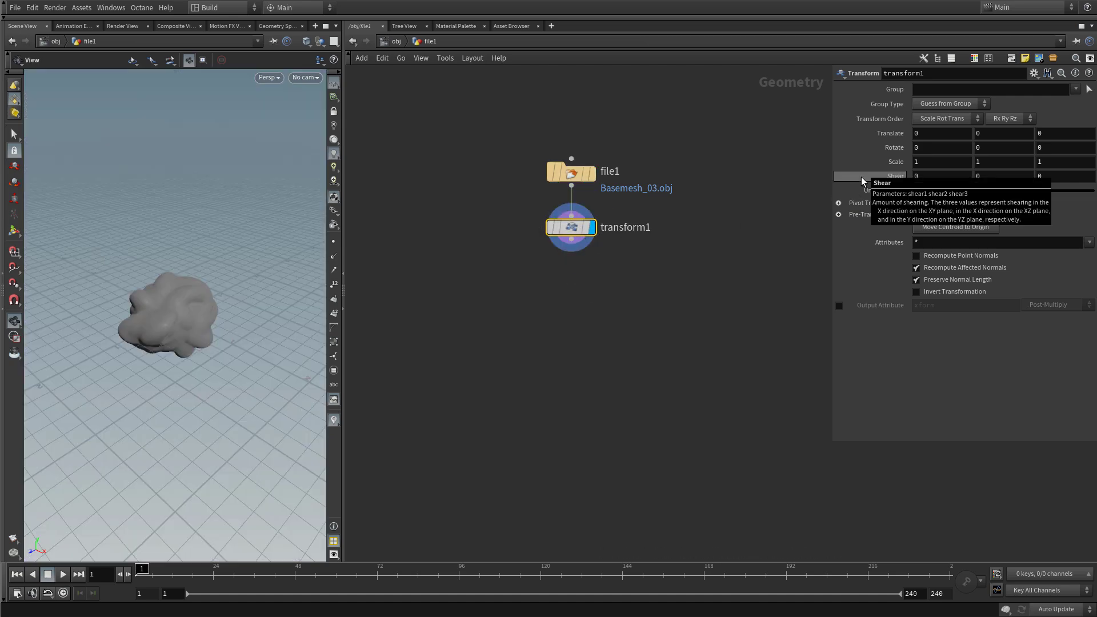
pyautogui.moveTo(172, 314); pyautogui.dragTo(149, 341)
pyautogui.moveTo(148, 341); pyautogui.dragTo(194, 247, button='right')
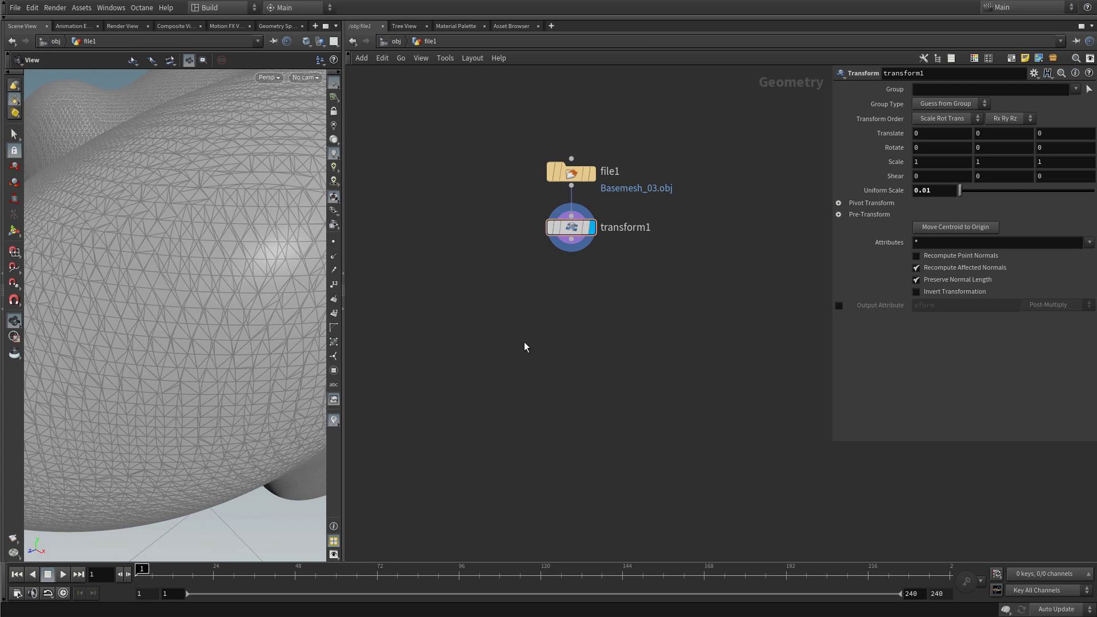
# Step: Add a Remesh node below transform1 and display its result
pyautogui.press('Tab')
pyautogui.write('remesh')
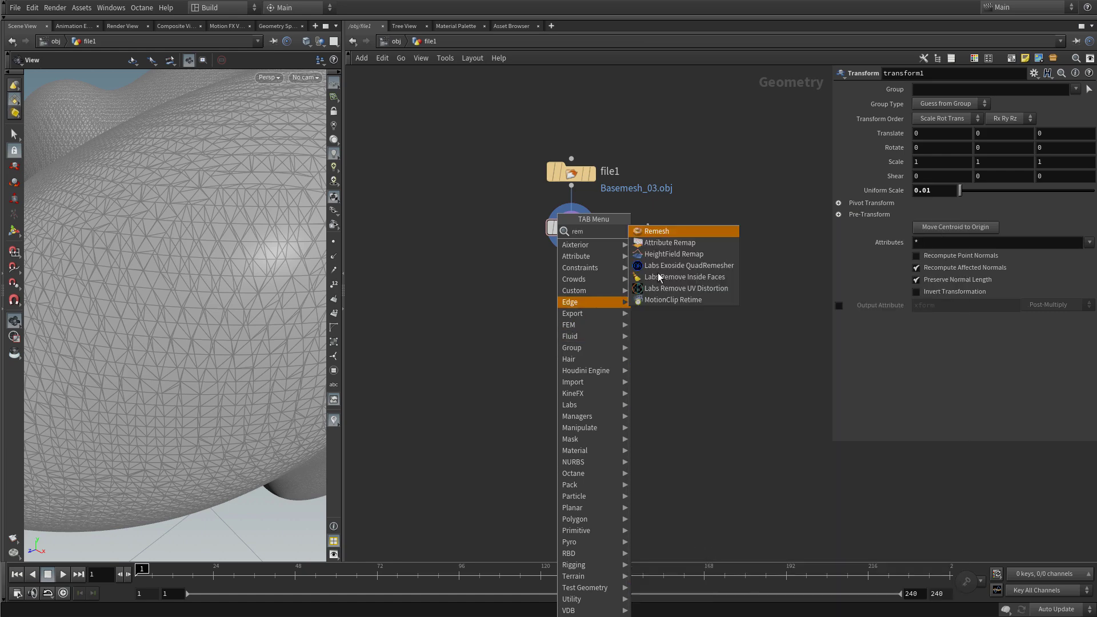
pyautogui.press('Return')
pyautogui.click(581, 282)
pyautogui.moveTo(578, 280); pyautogui.dragTo(573, 283)
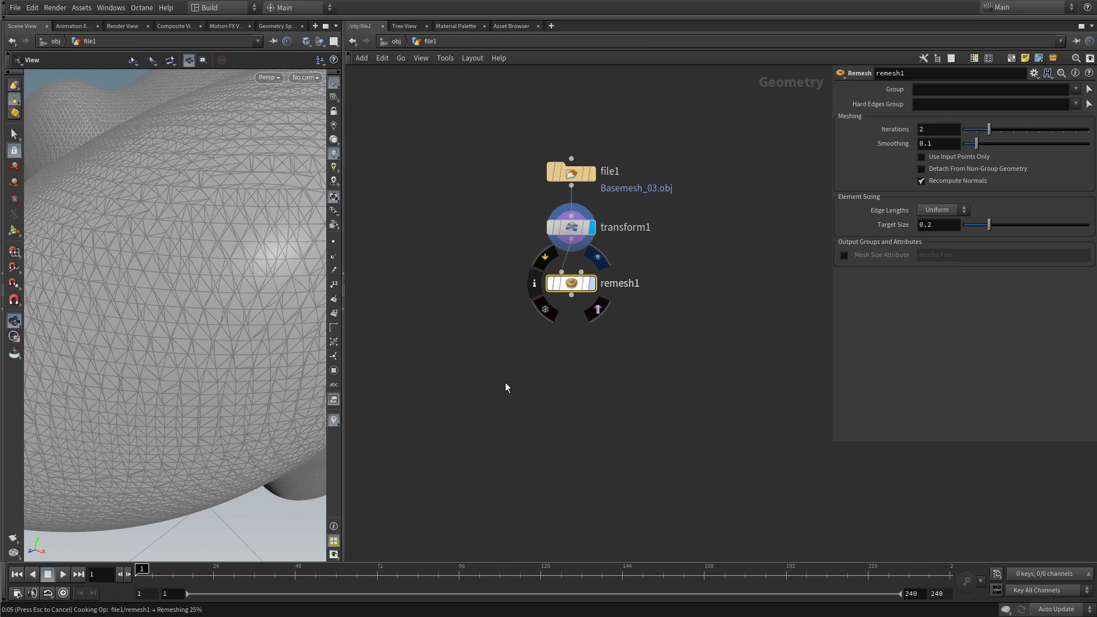
pyautogui.moveTo(232, 252); pyautogui.dragTo(179, 338, button='right')
pyautogui.moveTo(191, 328); pyautogui.dragTo(142, 297)
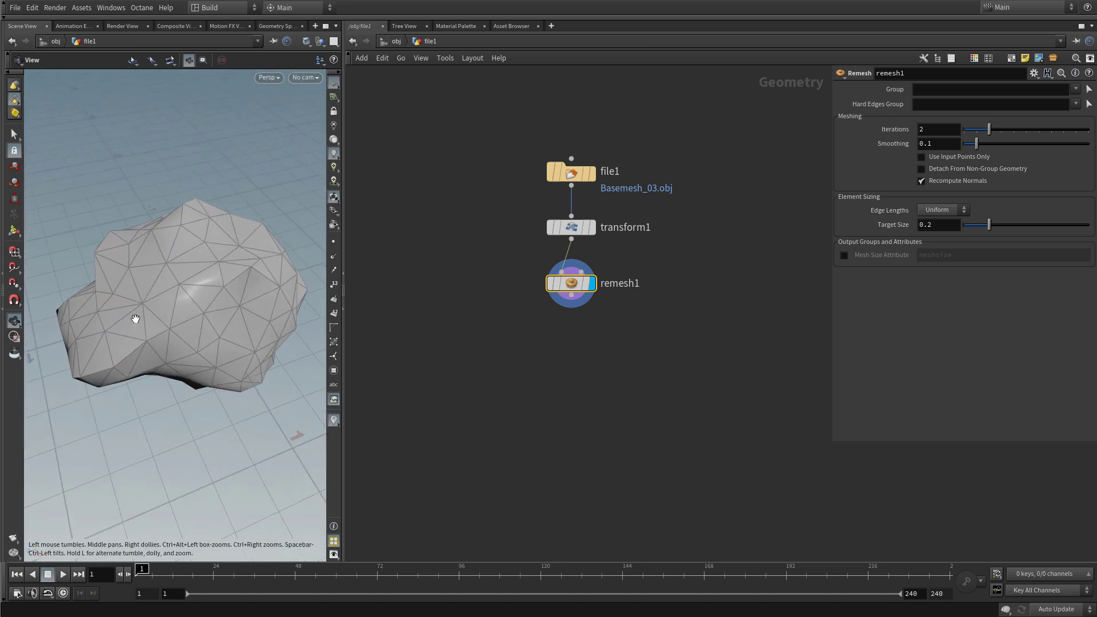
# Step: Set the Remesh node's target size to 0.02 and inspect the denser mesh
pyautogui.doubleClick(930, 224)
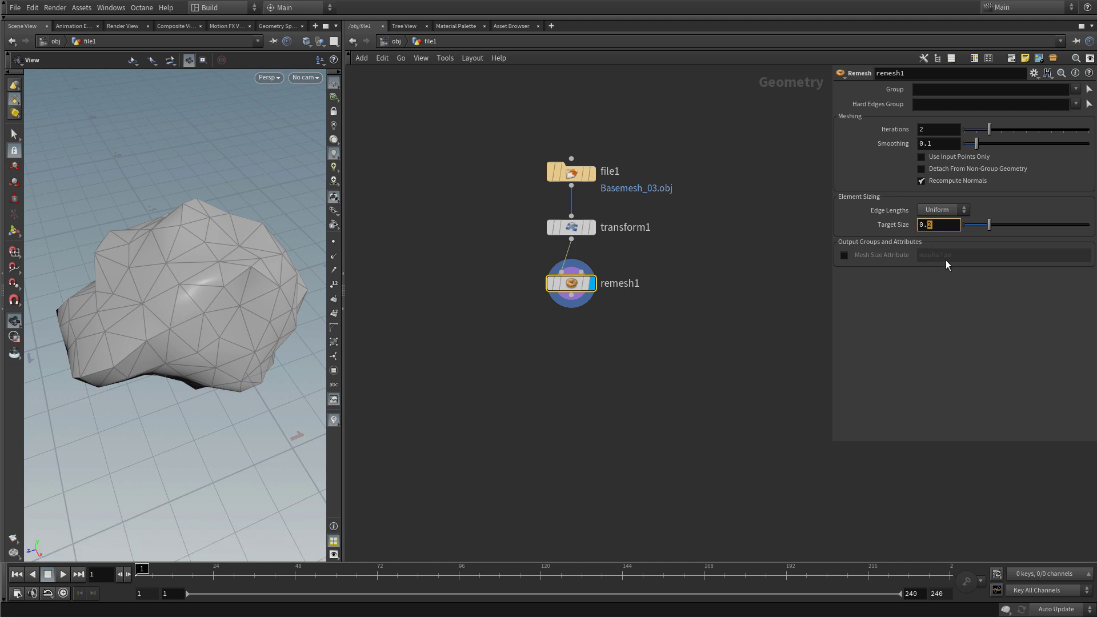
pyautogui.write('02')
pyautogui.press('Return')
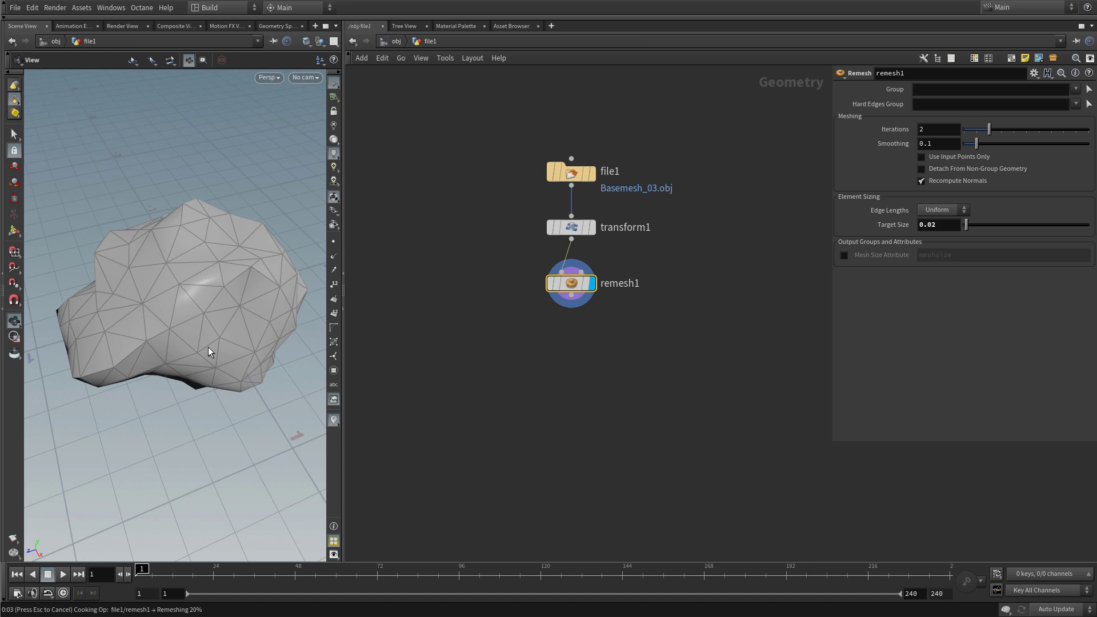
pyautogui.moveTo(150, 324); pyautogui.dragTo(232, 282)
pyautogui.moveTo(175, 343)
pyautogui.mouseDown()
pyautogui.moveTo(198, 274)
pyautogui.moveTo(147, 299)
pyautogui.moveTo(190, 334)
pyautogui.mouseUp()
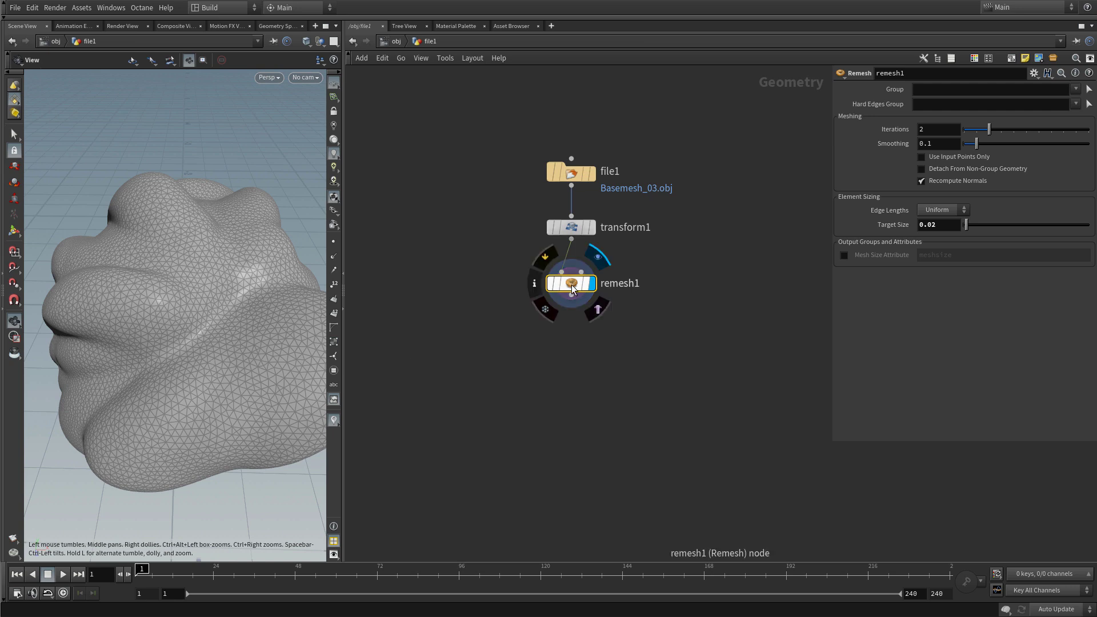
# Step: Insert a Point VOP between transform1 and remesh1, with transform1 as the displayed node
pyautogui.moveTo(571, 284); pyautogui.dragTo(571, 348)
pyautogui.press('Tab')
pyautogui.write('point')
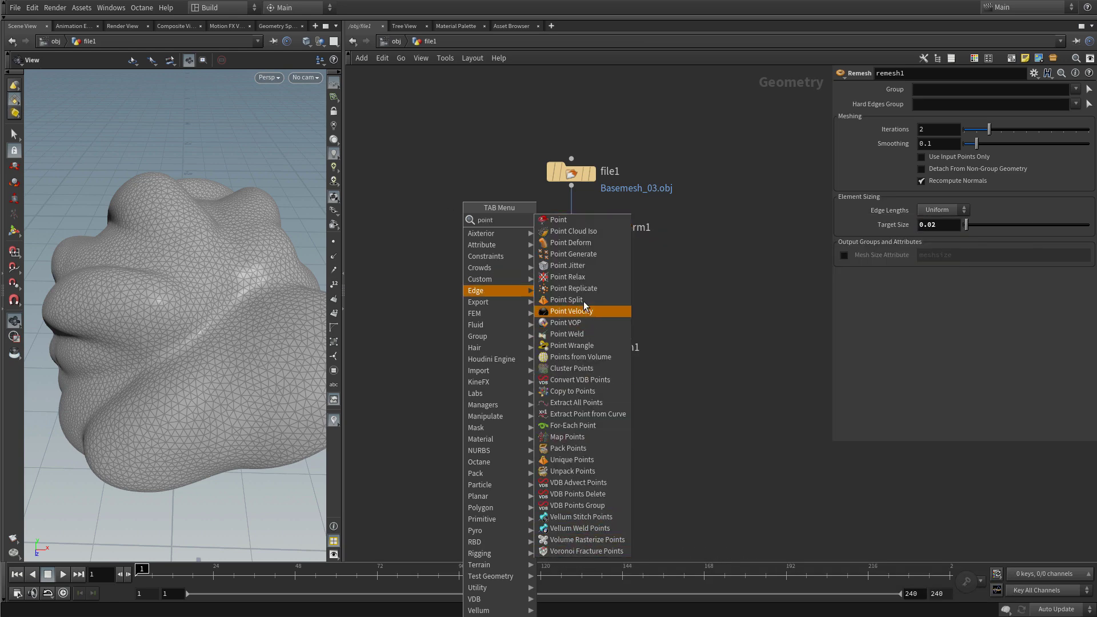
pyautogui.click(563, 322)
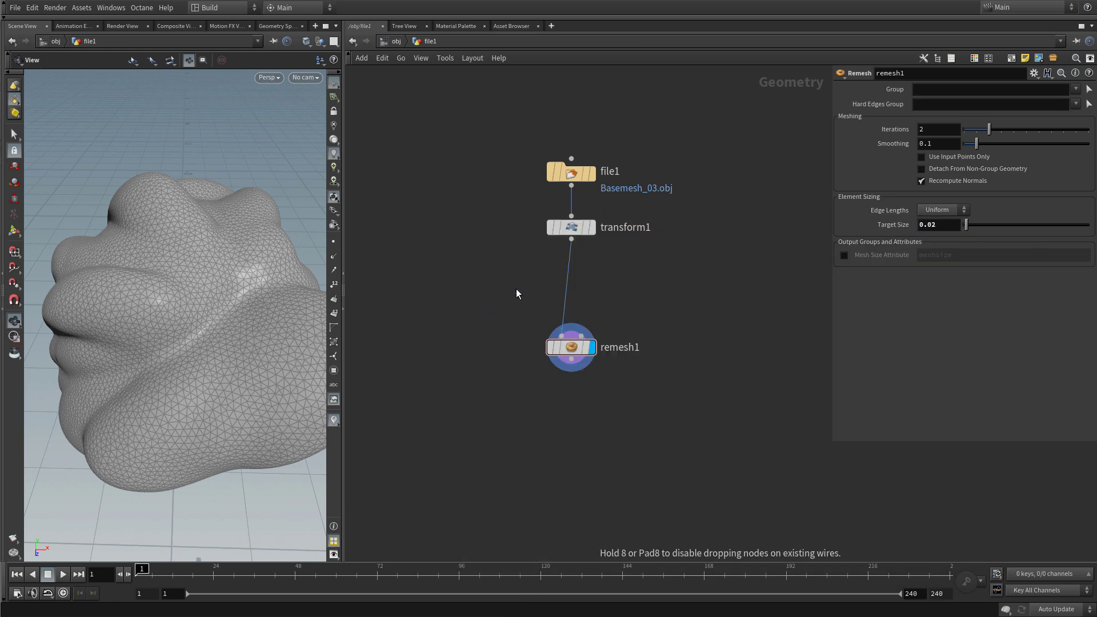
pyautogui.click(495, 293)
pyautogui.click(592, 227)
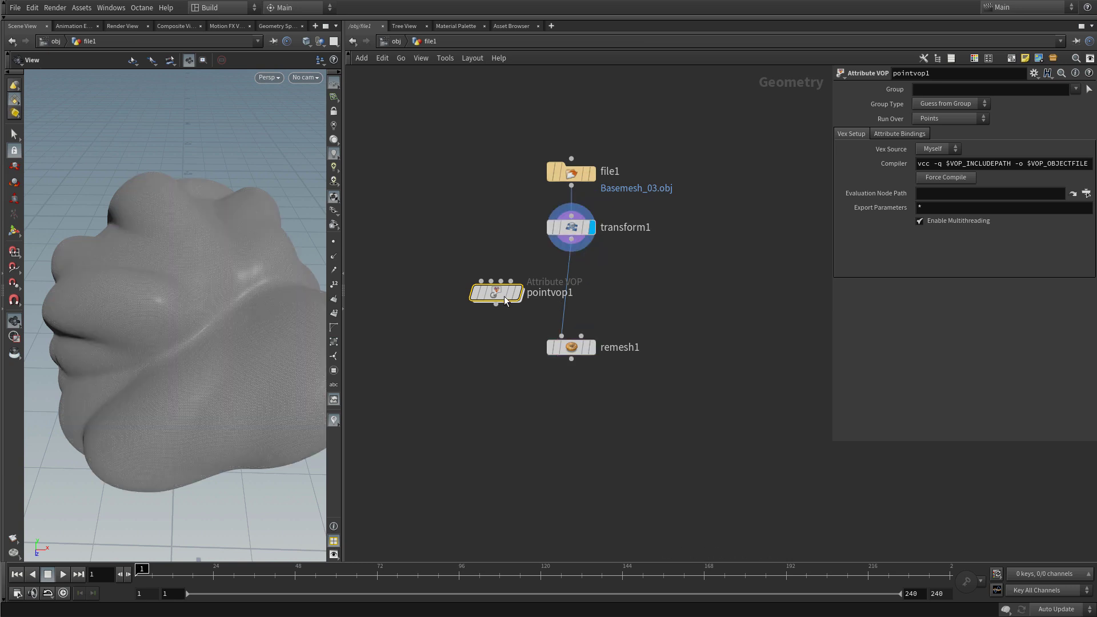
pyautogui.moveTo(490, 298); pyautogui.dragTo(566, 289)
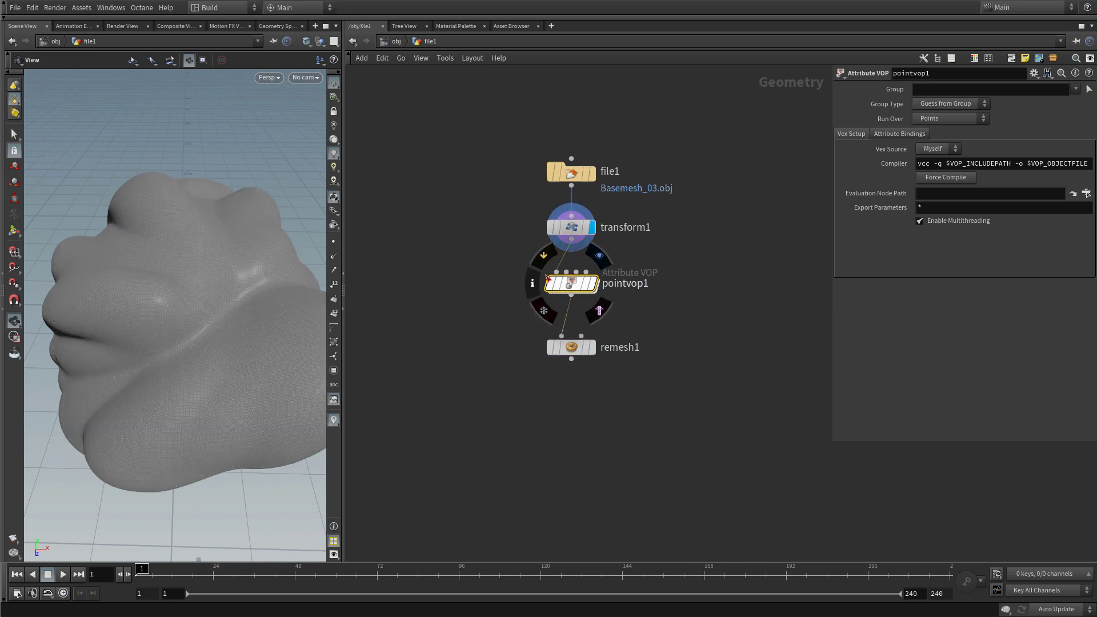
# Step: Rename the Point VOP node as set_targetmeshsize
pyautogui.press('F2')
pyautogui.hotkey('ctrl', 'a')
pyautogui.write('s')
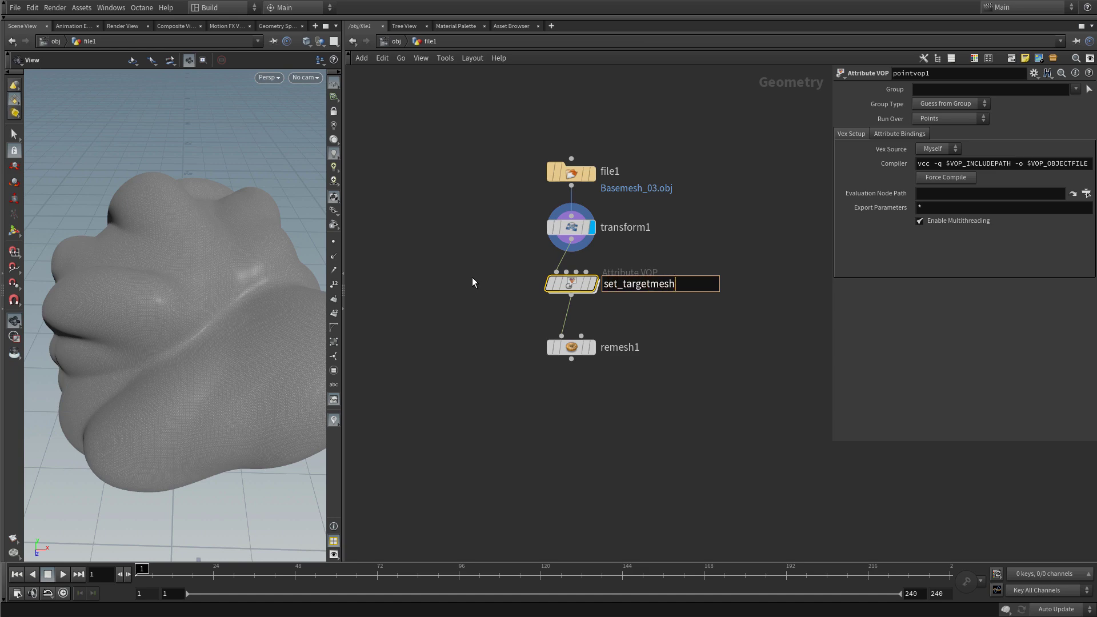
pyautogui.press('Return')
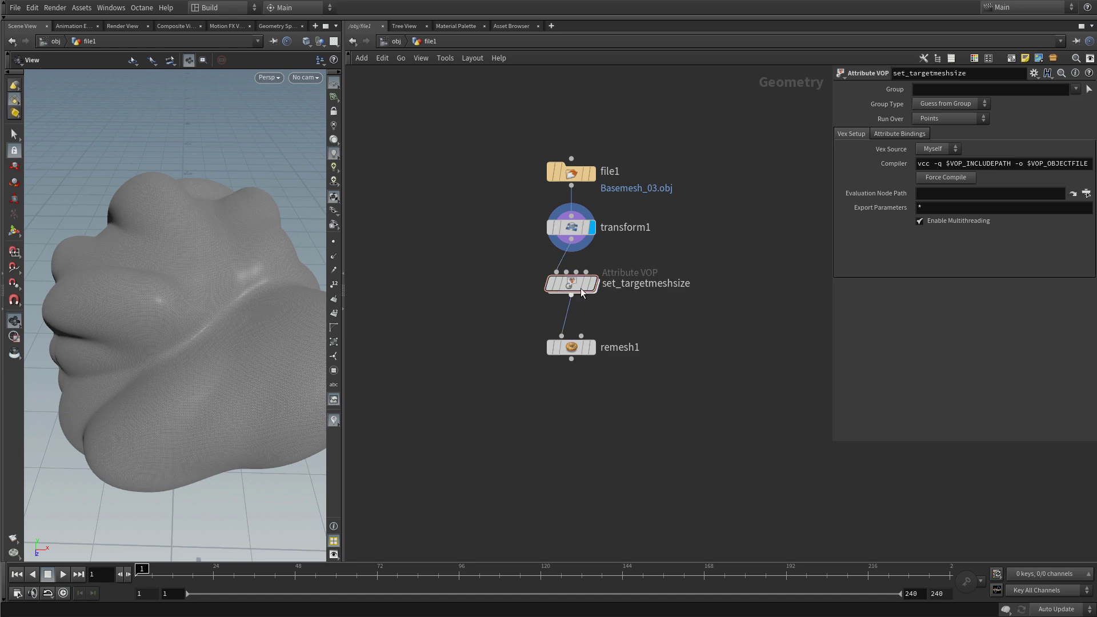
# Step: Enter the set_targetmeshsize network and space its global input and output nodes apart
pyautogui.doubleClick(571, 284)
pyautogui.moveTo(747, 327); pyautogui.dragTo(602, 304, button='middle')
pyautogui.moveTo(457, 247); pyautogui.dragTo(412, 221)
pyautogui.moveTo(711, 163); pyautogui.dragTo(779, 226)
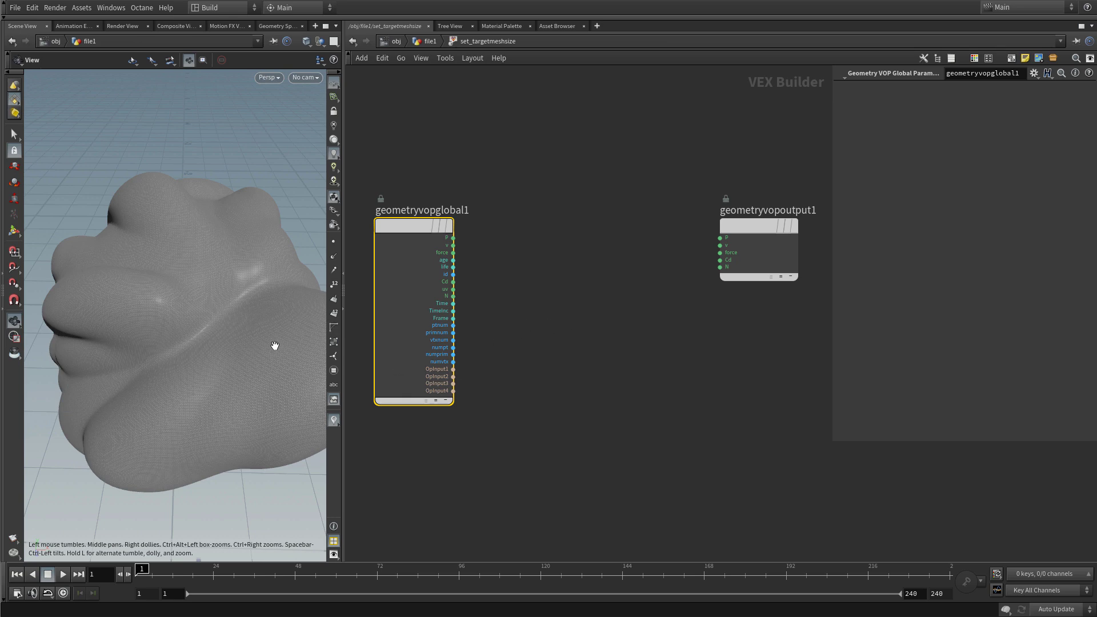
# Step: Add an Anti-Aliased Noise node, feeding it the global P and wiring its noise output to the output node's Cd
pyautogui.click(529, 316)
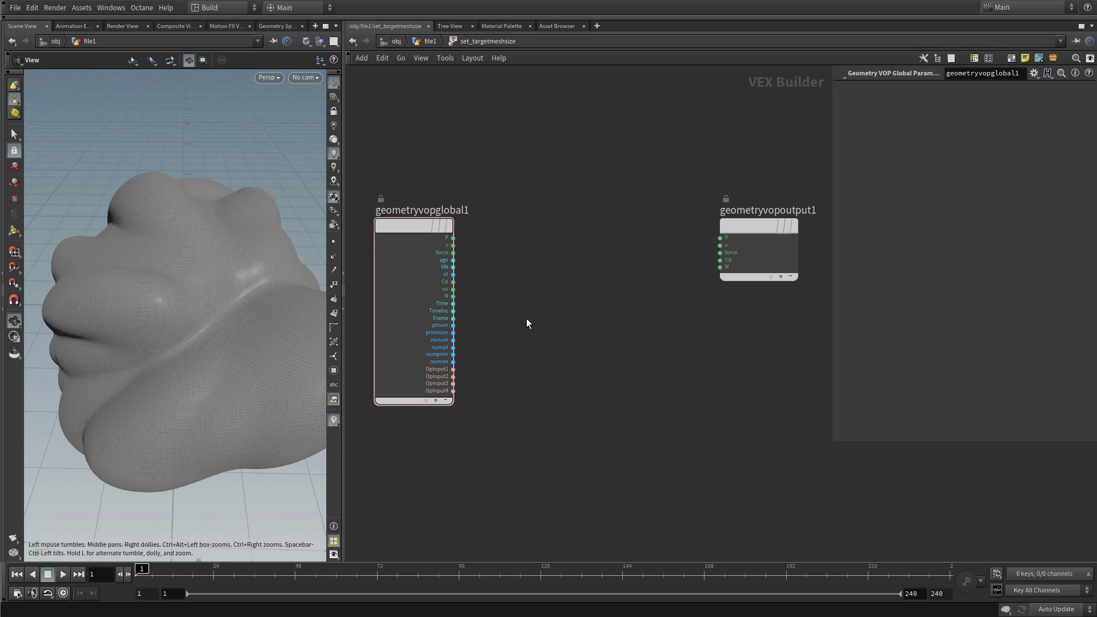
pyautogui.press('Tab')
pyautogui.write('a')
pyautogui.moveTo(576, 263)
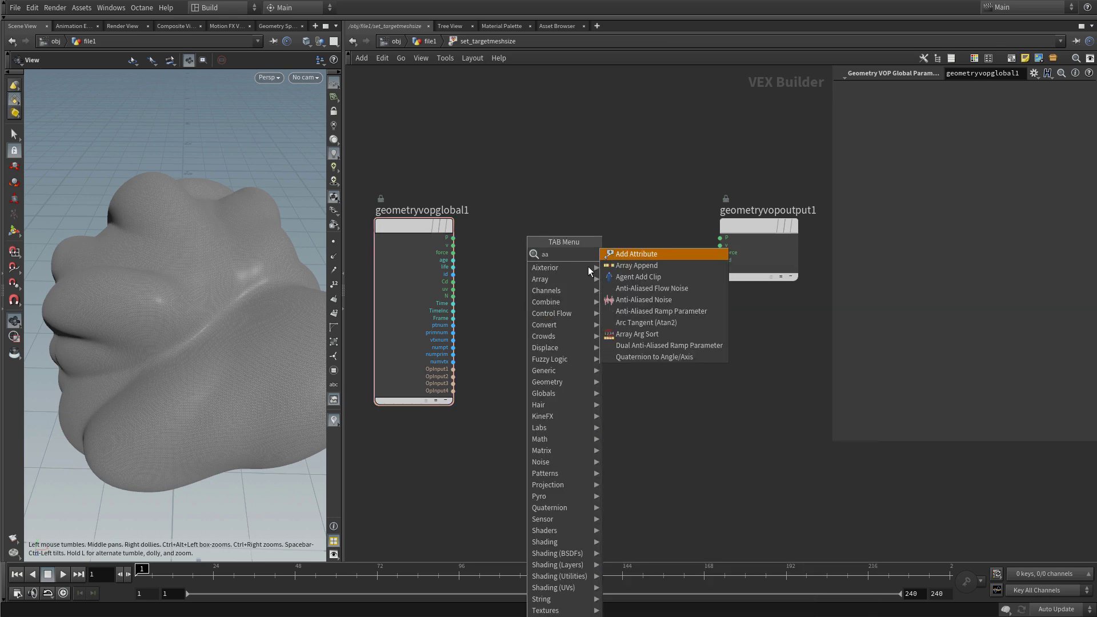
pyautogui.click(654, 300)
pyautogui.click(543, 254)
pyautogui.click(453, 238)
pyautogui.click(484, 247)
pyautogui.click(561, 247)
pyautogui.click(721, 261)
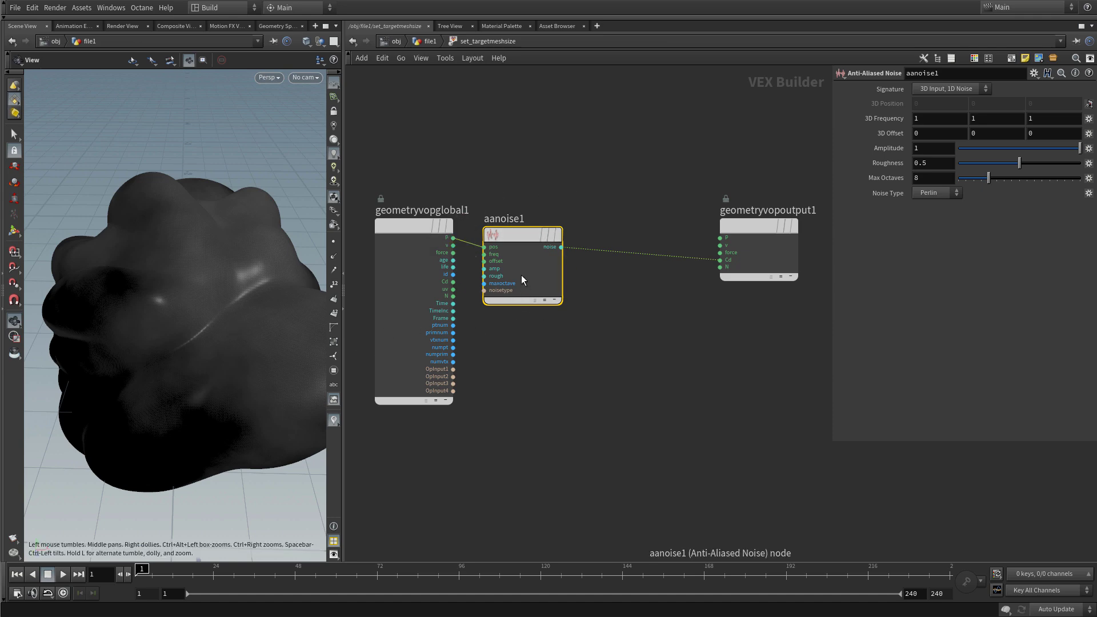
# Step: Insert a Fit Range node on the wire between the noise and the Cd output
pyautogui.press('Tab')
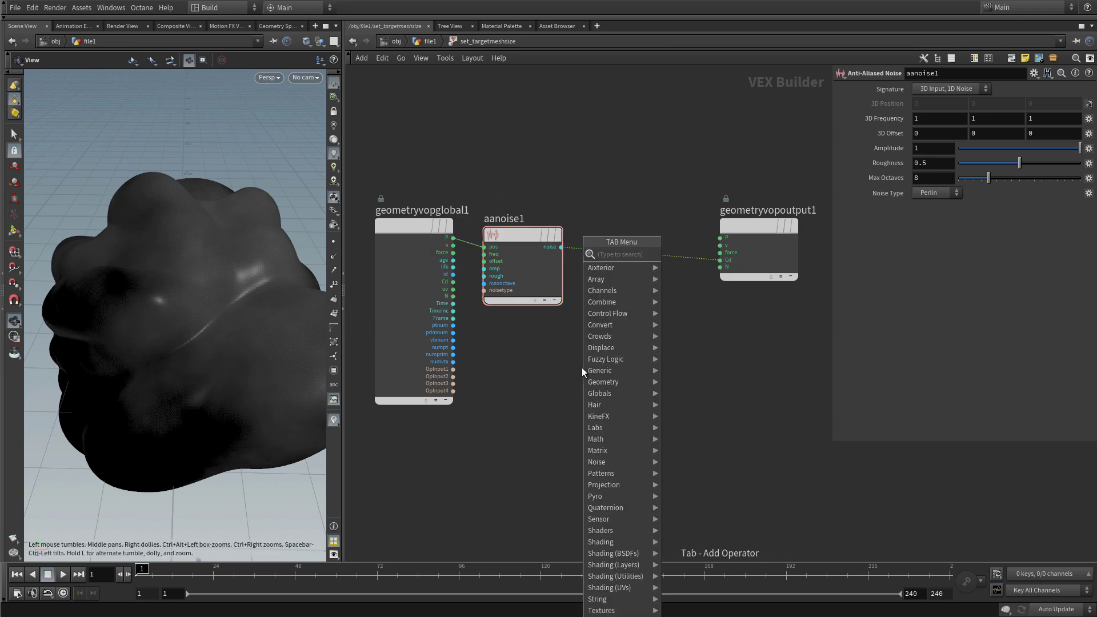
pyautogui.write('fit')
pyautogui.click(691, 254)
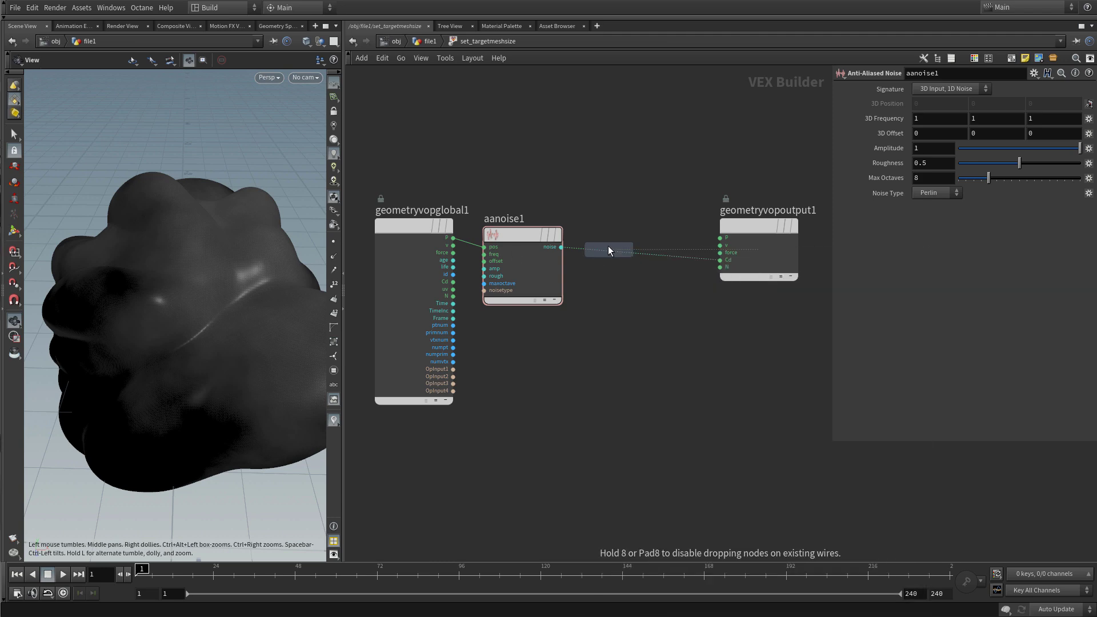
pyautogui.click(608, 245)
# Step: Set the Fit Range source minimum to -0.5 and source maximum to 0.5, and check the shading on the mesh
pyautogui.moveTo(933, 104); pyautogui.dragTo(786, 118)
pyautogui.write('-0.5')
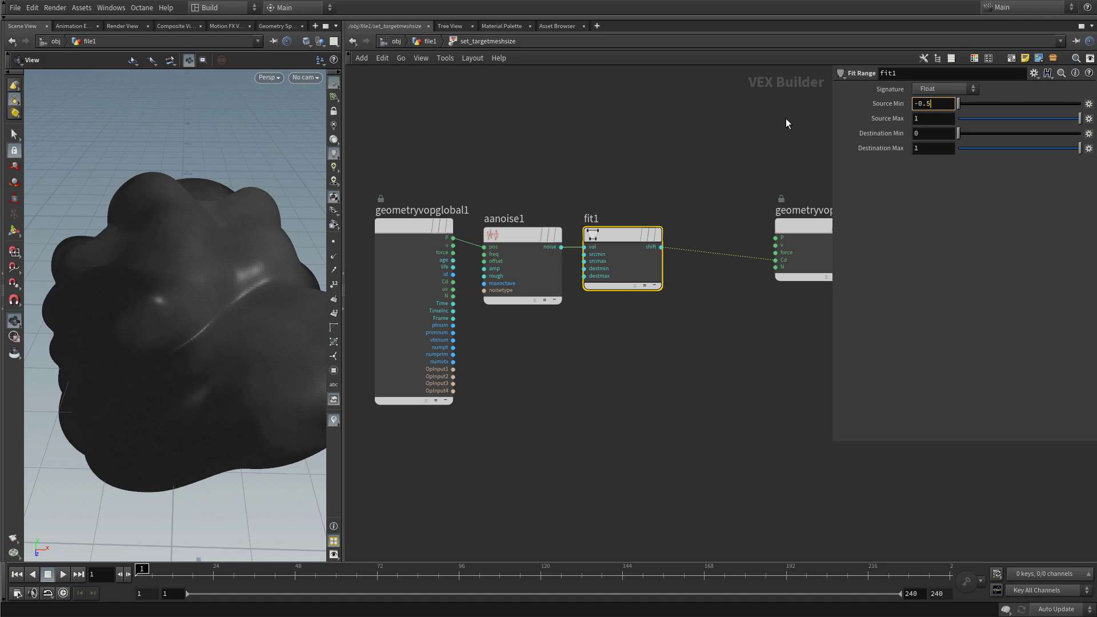
pyautogui.press('Return')
pyautogui.moveTo(928, 119); pyautogui.dragTo(865, 119)
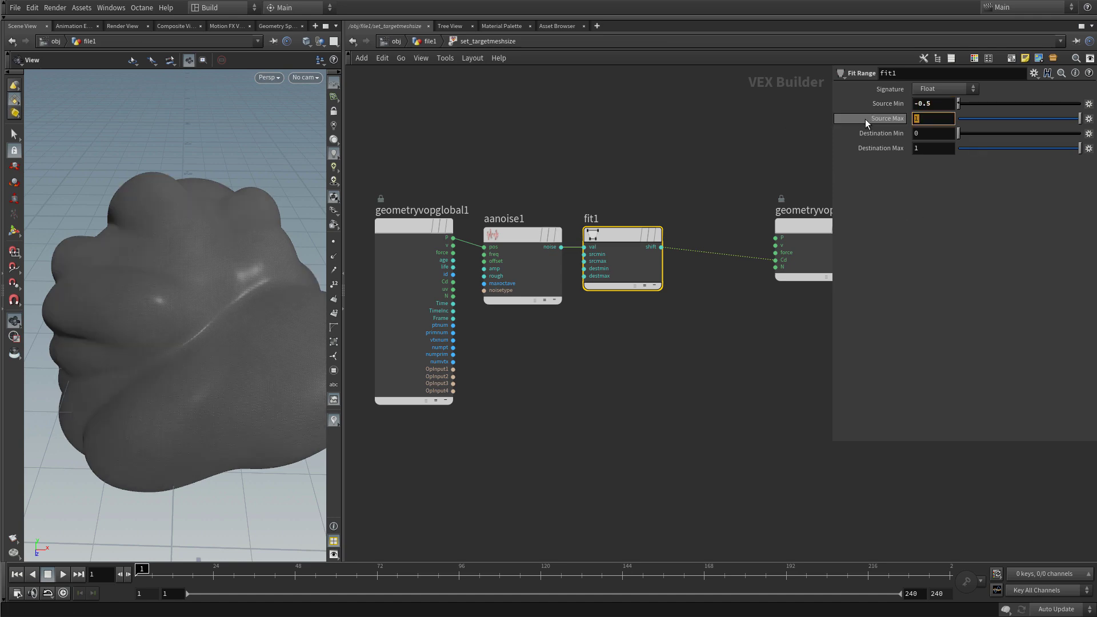
pyautogui.write('0.5')
pyautogui.press('Return')
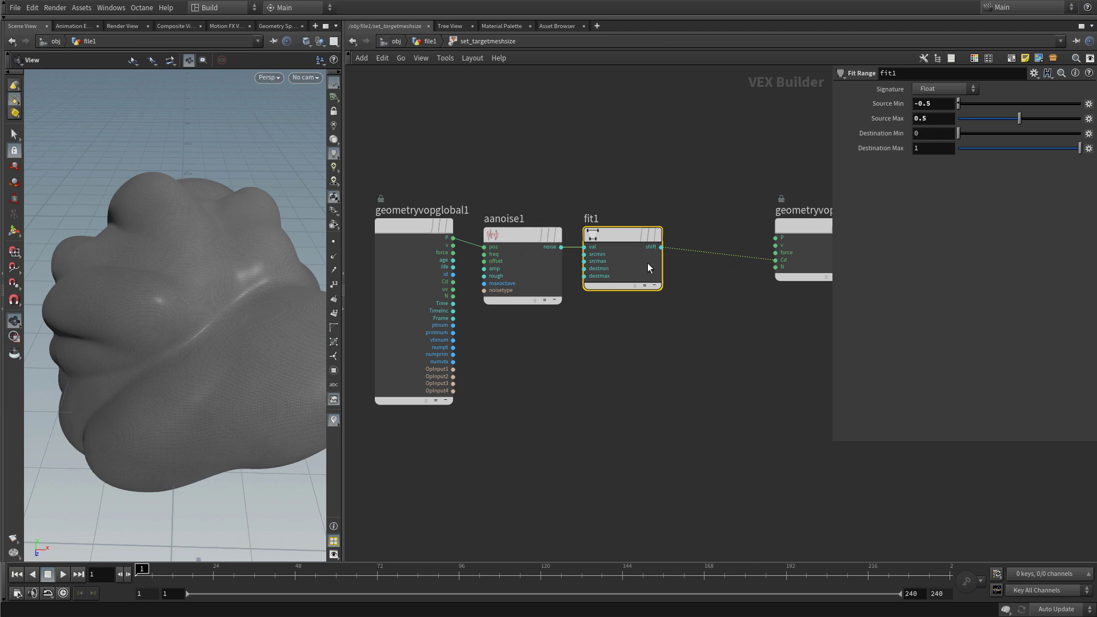
pyautogui.moveTo(163, 334); pyautogui.dragTo(176, 380)
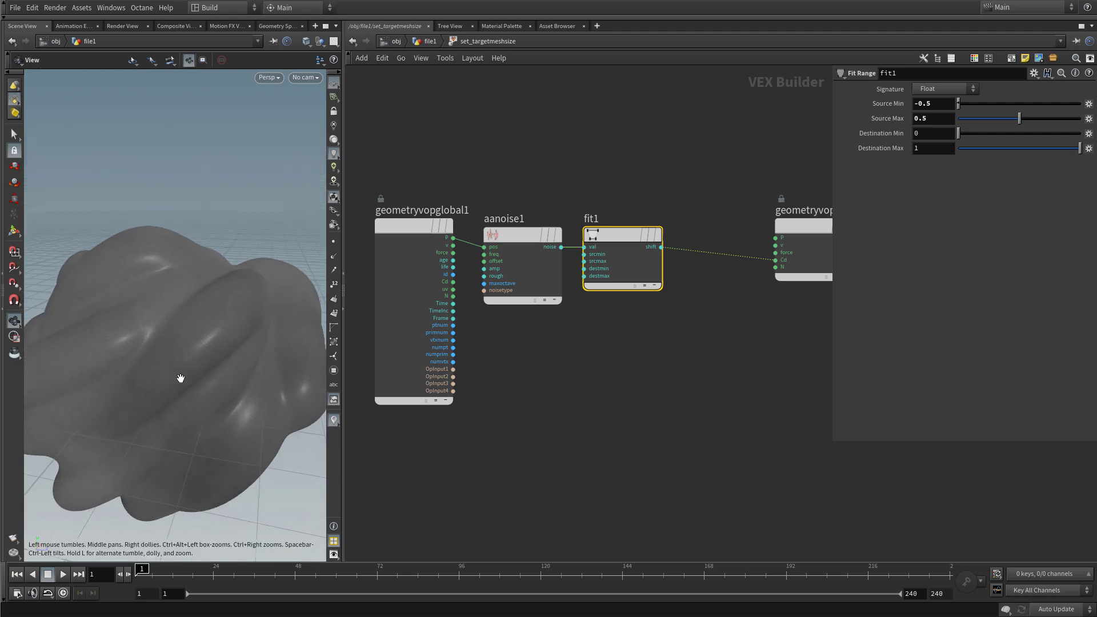
# Step: Add a Ramp Parameter node and set its ramp type to Spline Ramp (float)
pyautogui.click(626, 374)
pyautogui.press('Tab')
pyautogui.write('ramp')
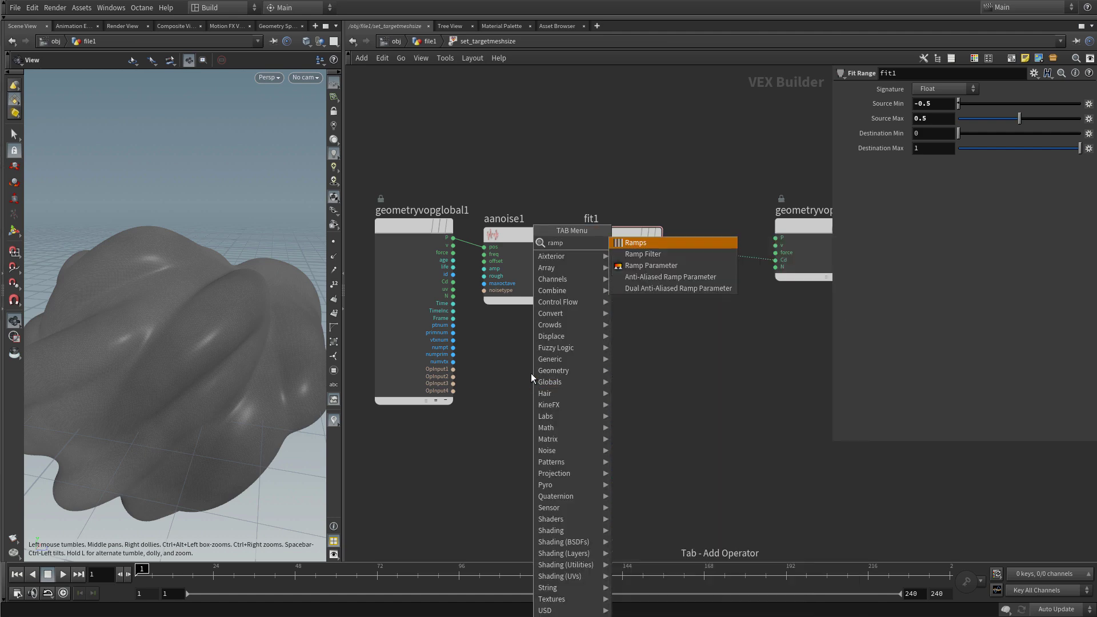
pyautogui.click(667, 266)
pyautogui.click(624, 375)
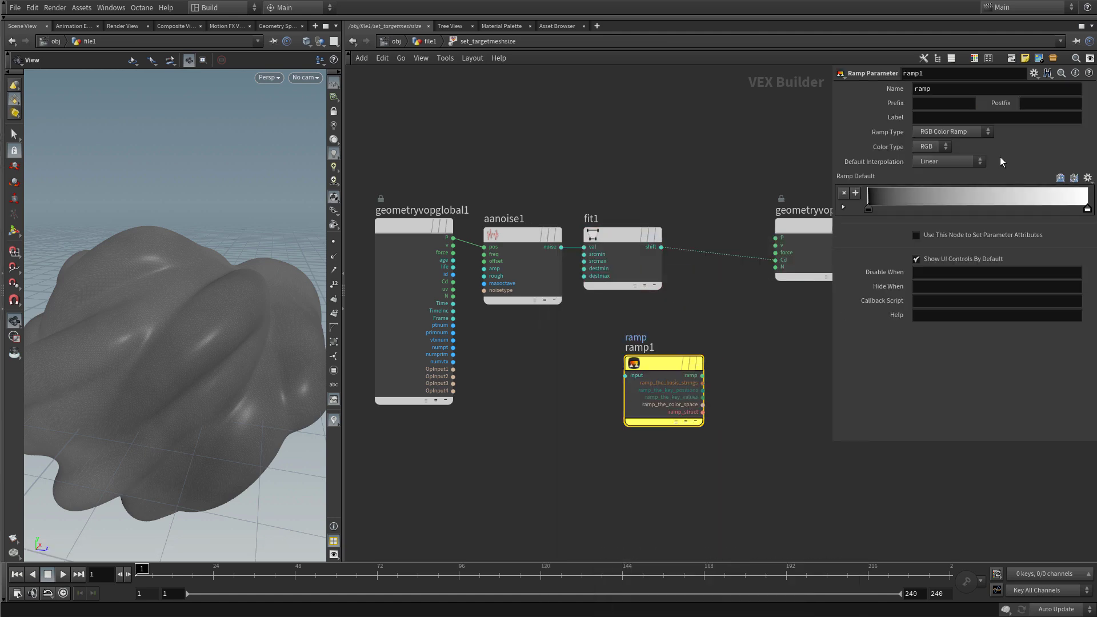
pyautogui.click(948, 132)
pyautogui.click(939, 154)
# Step: Insert the ramp node on the wire between fit1 and the Cd output
pyautogui.moveTo(657, 361)
pyautogui.moveTo(658, 366); pyautogui.dragTo(708, 240)
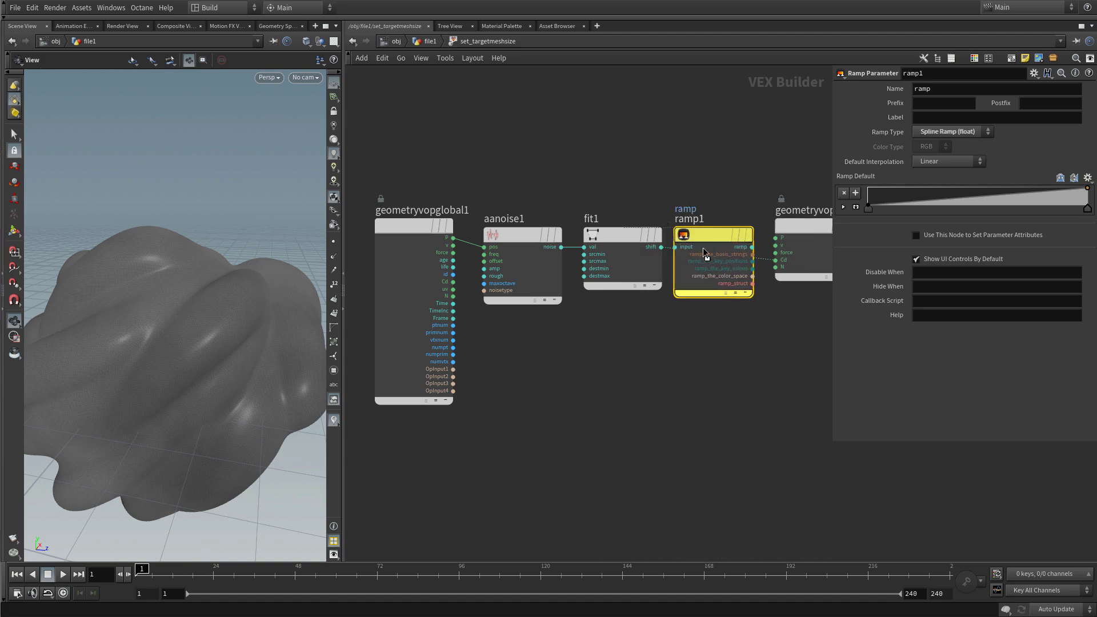
pyautogui.moveTo(747, 291); pyautogui.dragTo(696, 293)
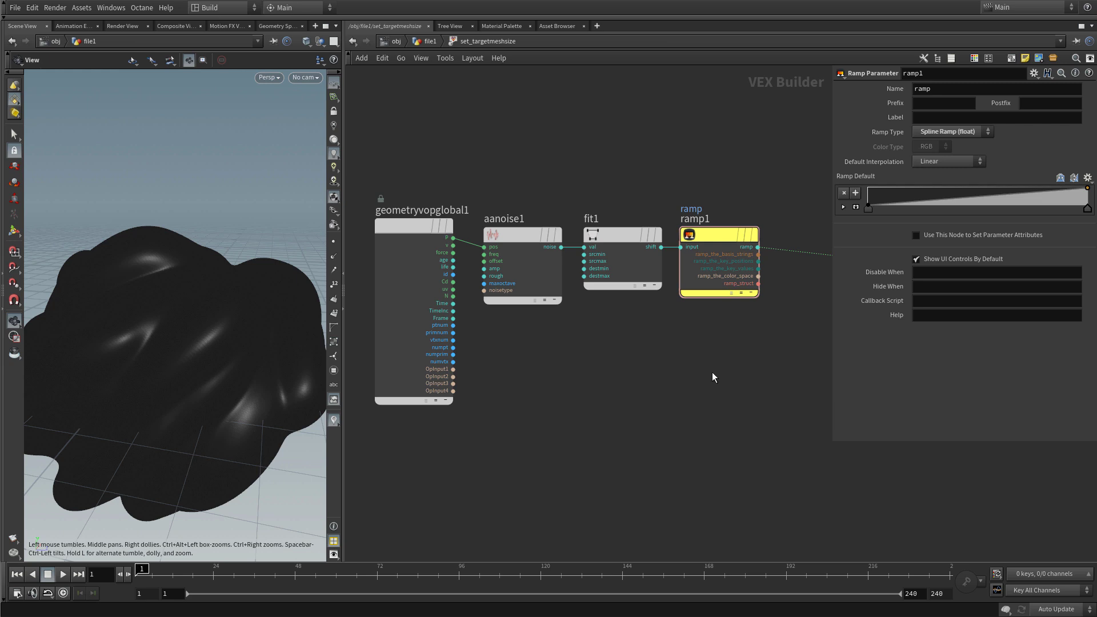
# Step: Return to the geometry network and raise the end point of set_targetmeshsize's ramp to the maximum value in the enlarged graph
pyautogui.press('u')
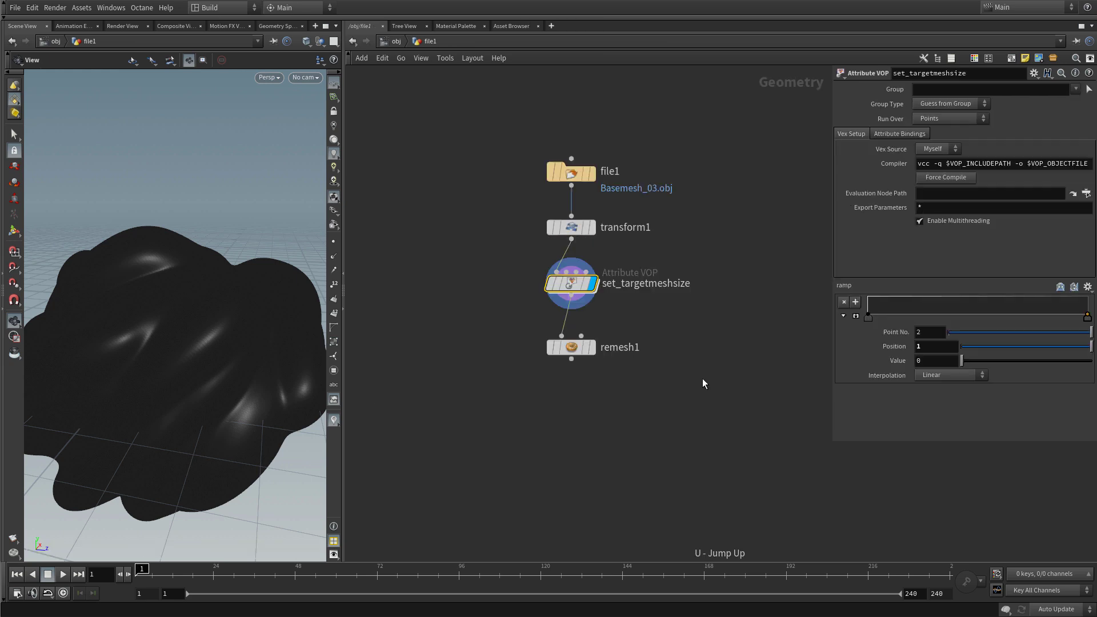
pyautogui.click(855, 316)
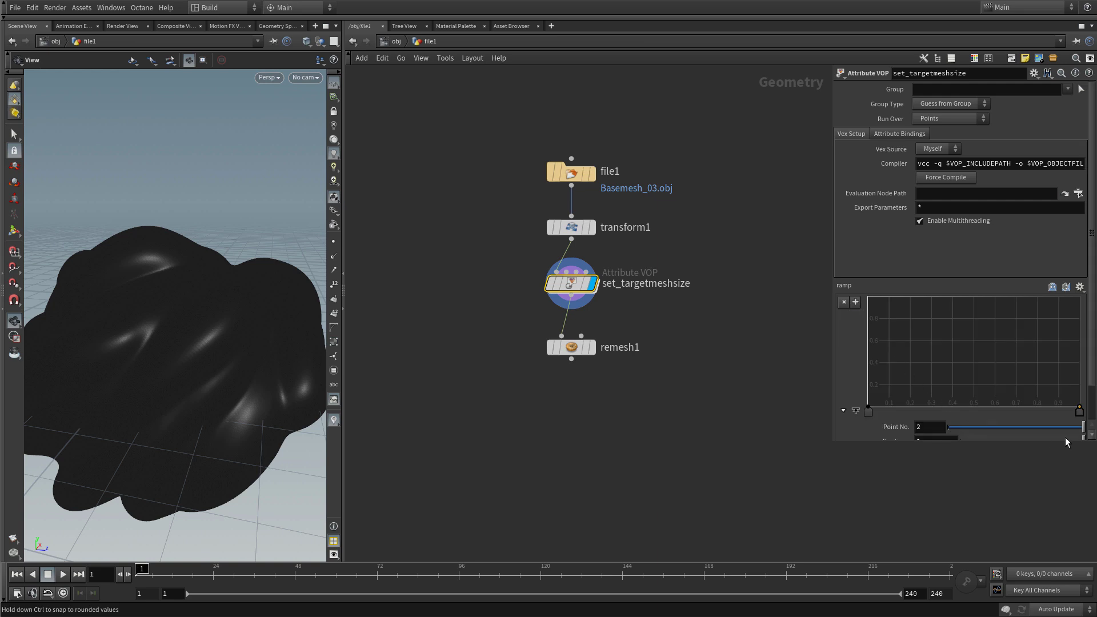
pyautogui.moveTo(1080, 409); pyautogui.dragTo(1074, 308)
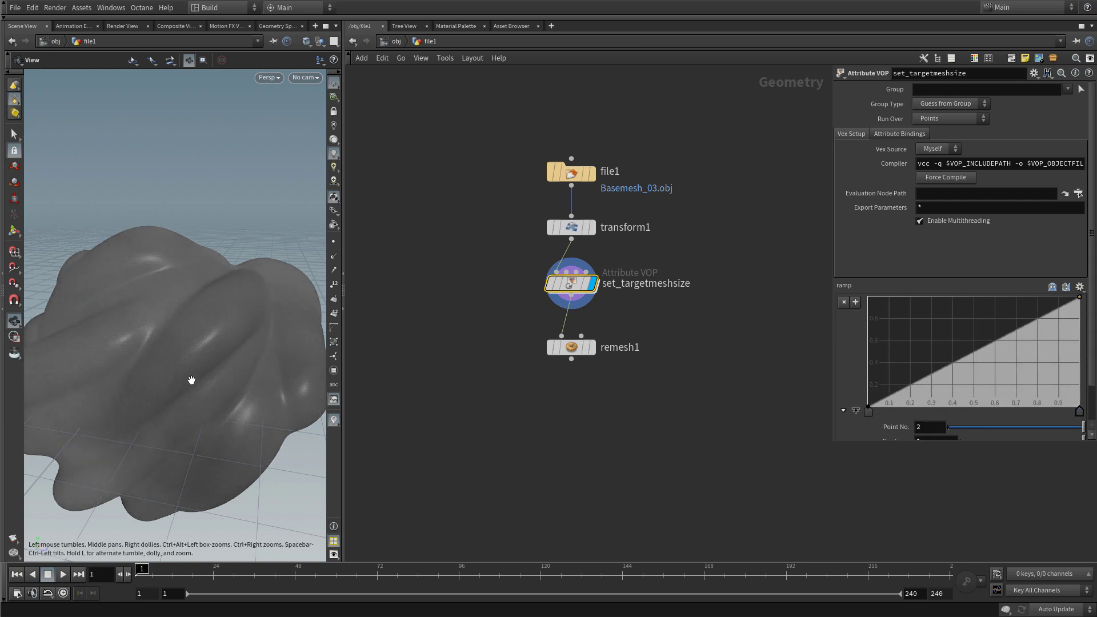
# Step: Move set_targetmeshsize's ramp start point to position about 0.35 and its end point to about 0.67
pyautogui.moveTo(568, 288)
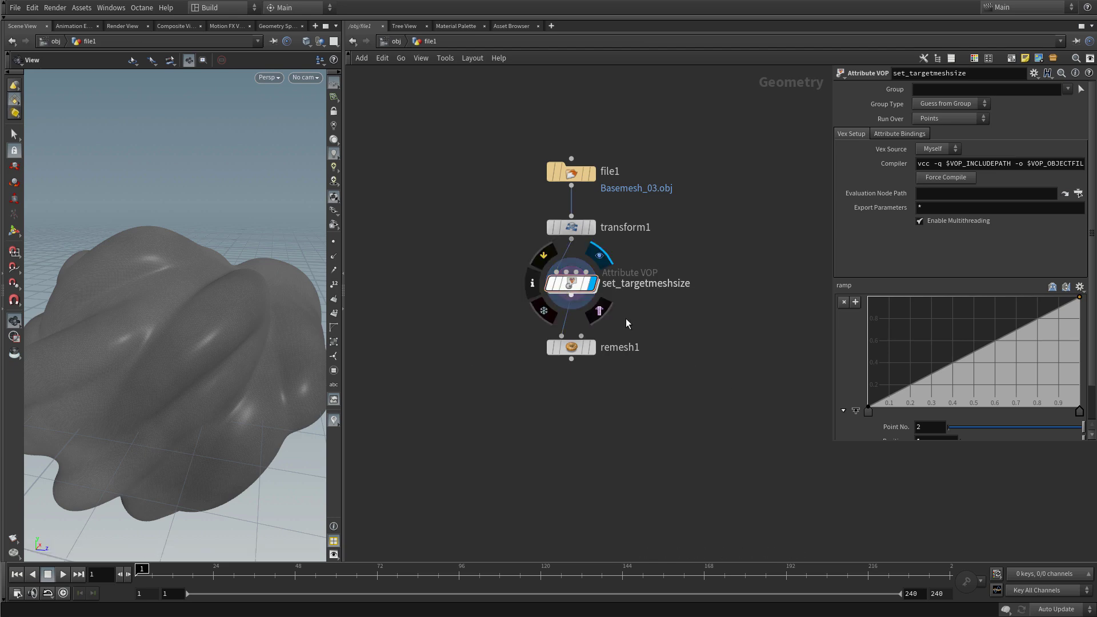
pyautogui.moveTo(869, 412); pyautogui.dragTo(940, 421)
pyautogui.moveTo(1079, 411); pyautogui.dragTo(1009, 412)
pyautogui.moveTo(936, 411)
pyautogui.mouseDown()
pyautogui.moveTo(921, 413)
pyautogui.moveTo(941, 412)
pyautogui.mouseUp()
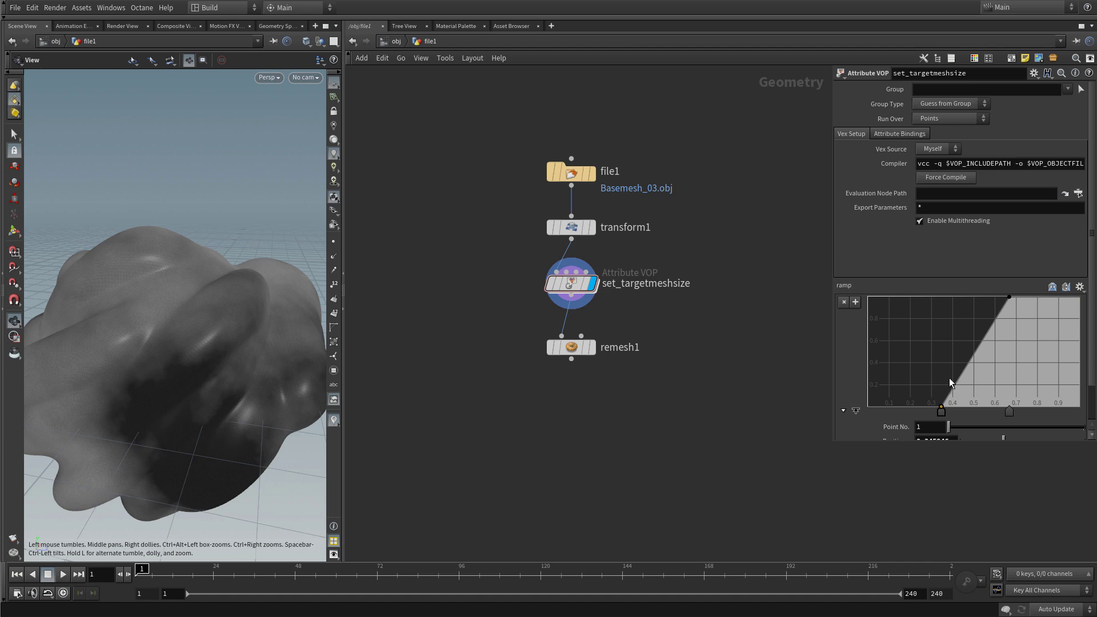
# Step: Inside set_targetmeshsize, set the 3D frequency of aanoise1 to 3 on all three axes and check the pattern on the mesh
pyautogui.doubleClick(554, 284)
pyautogui.moveTo(208, 411); pyautogui.dragTo(174, 343)
pyautogui.click(522, 245)
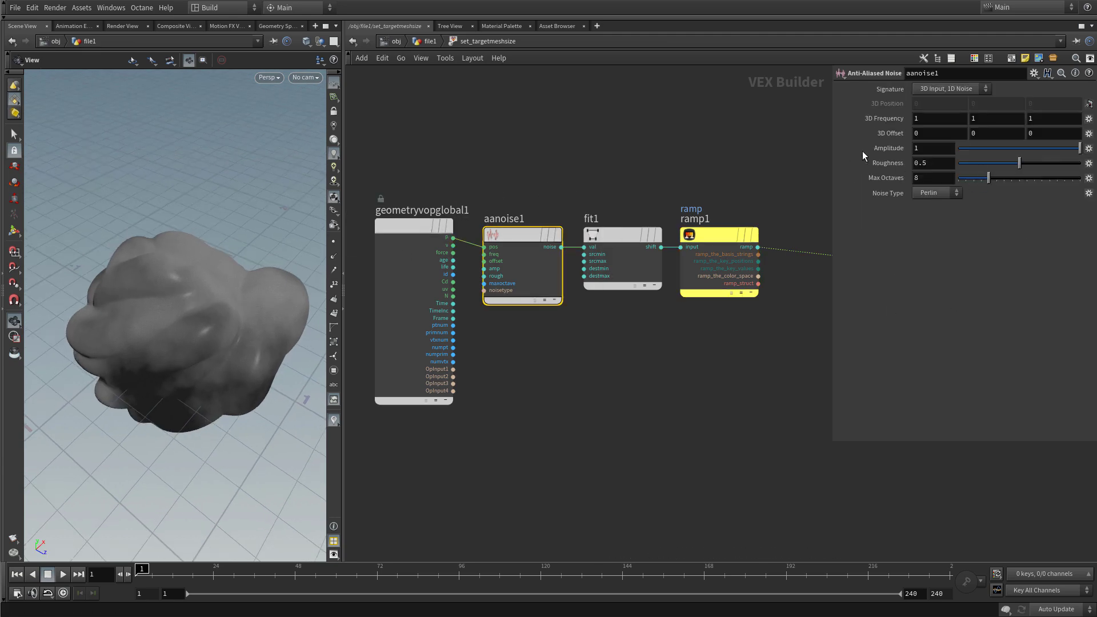
pyautogui.write('33')
pyautogui.press('Tab')
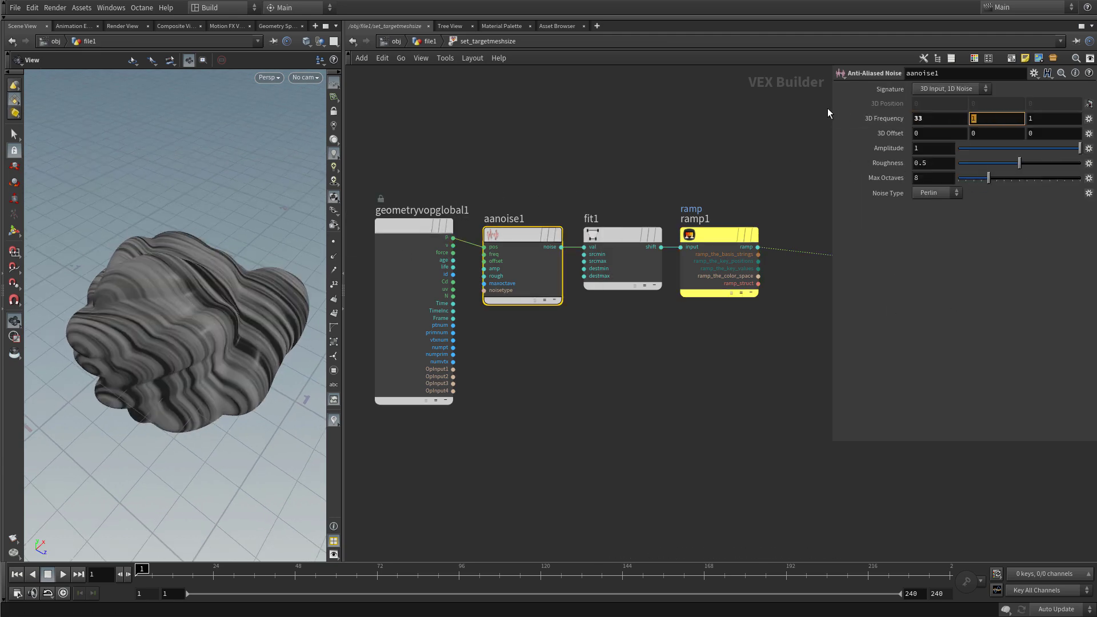
pyautogui.hotkey('shift', 'Tab')
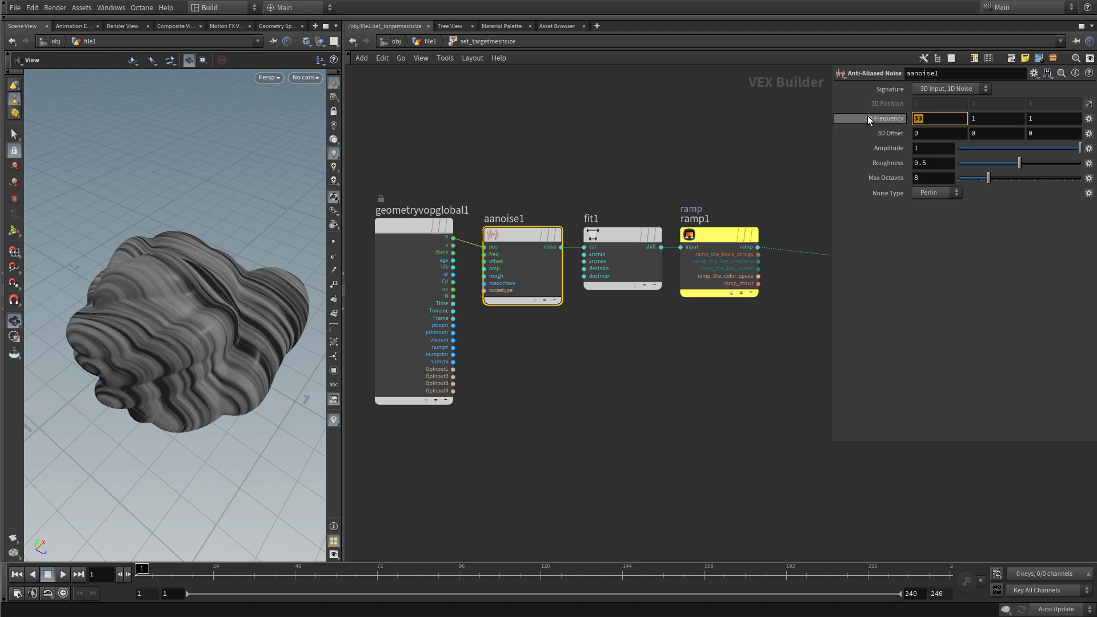
pyautogui.write('3')
pyautogui.press('Tab')
pyautogui.write('3')
pyautogui.press('Tab')
pyautogui.write('3')
pyautogui.press('Return')
pyautogui.moveTo(182, 308)
pyautogui.mouseDown()
pyautogui.moveTo(267, 284)
pyautogui.moveTo(162, 314)
pyautogui.mouseUp()
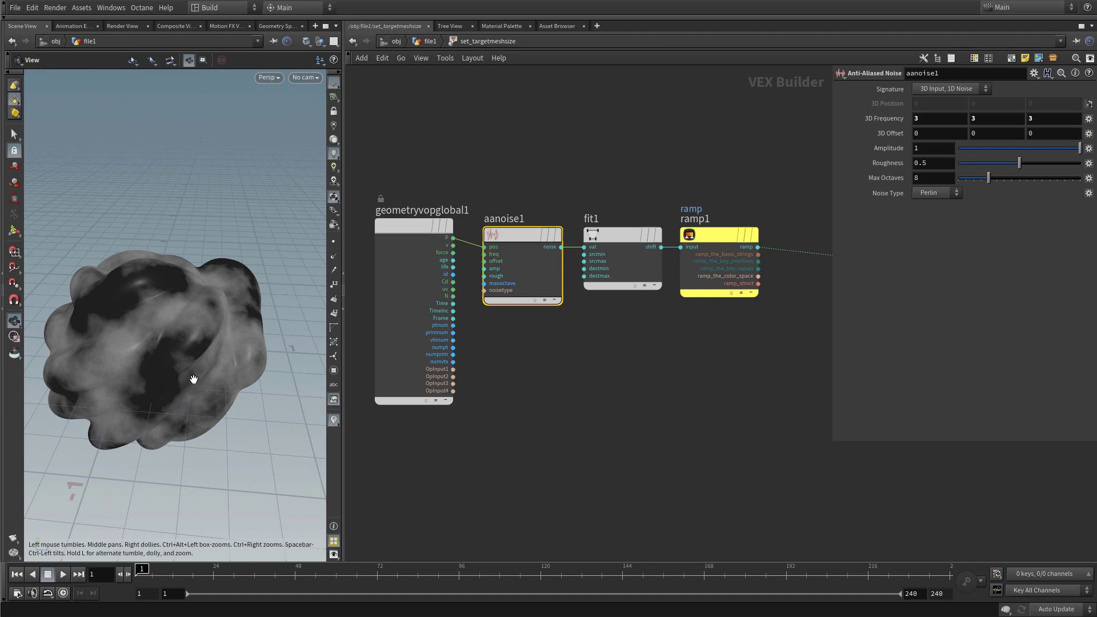
# Step: Add a Fit Range node and insert it on the wire between ramp1 and the Cd output
pyautogui.moveTo(672, 351); pyautogui.dragTo(573, 370, button='middle')
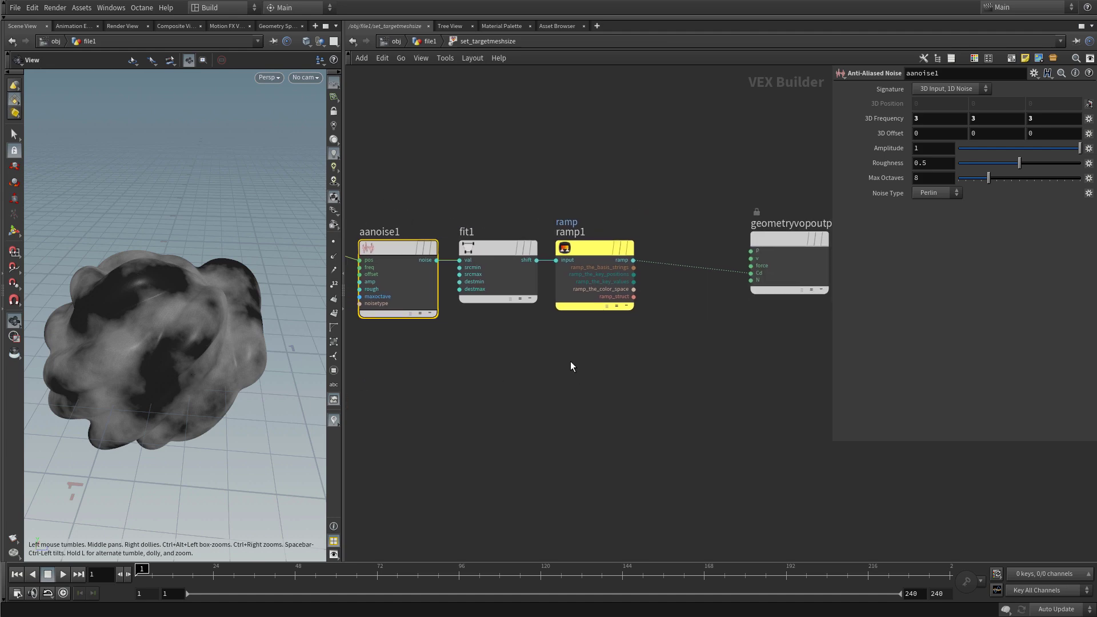
pyautogui.press('Tab')
pyautogui.write('fit')
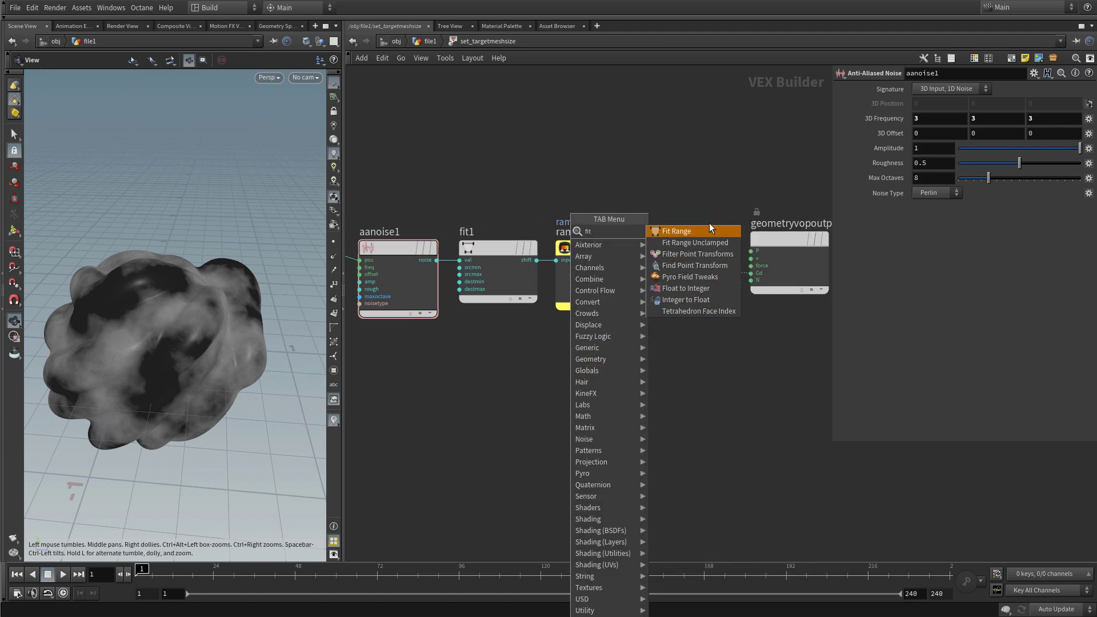
pyautogui.click(705, 230)
pyautogui.click(677, 262)
pyautogui.moveTo(690, 244); pyautogui.dragTo(708, 264)
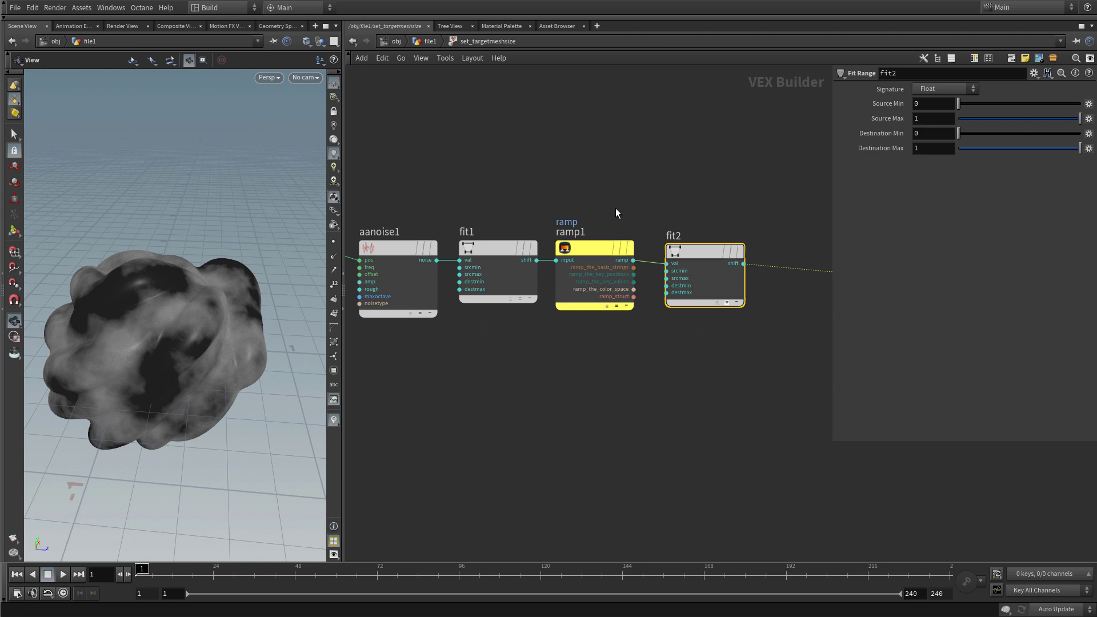
# Step: Promote the destination minimum and destination maximum inputs of fit2 to parameters
pyautogui.rightClick(665, 288)
pyautogui.click(684, 297)
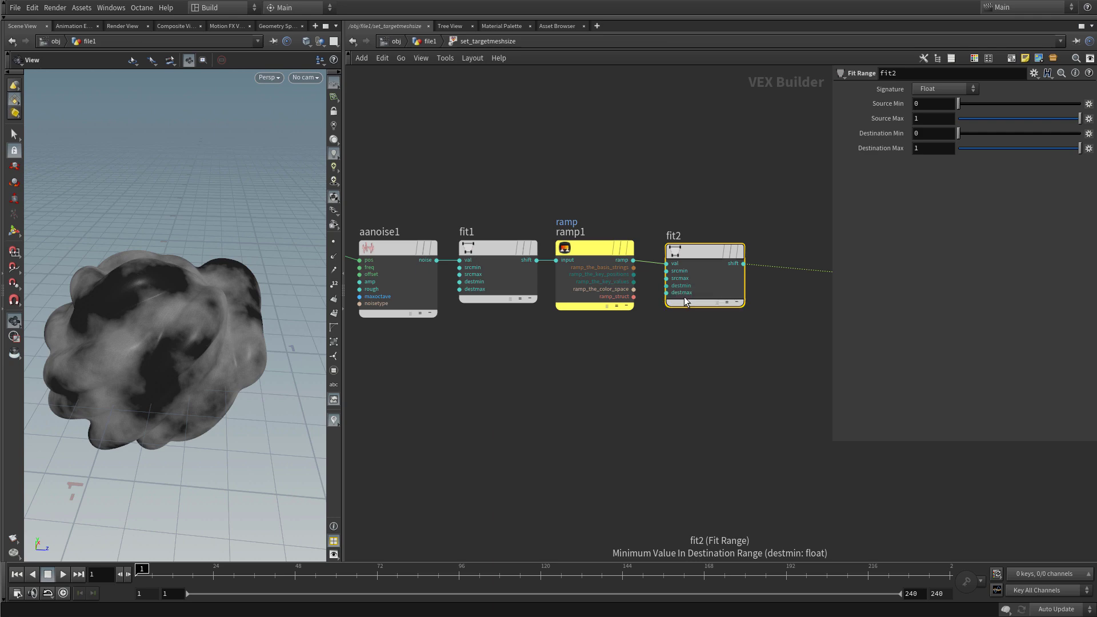
pyautogui.rightClick(665, 292)
pyautogui.click(684, 300)
pyautogui.click(680, 342)
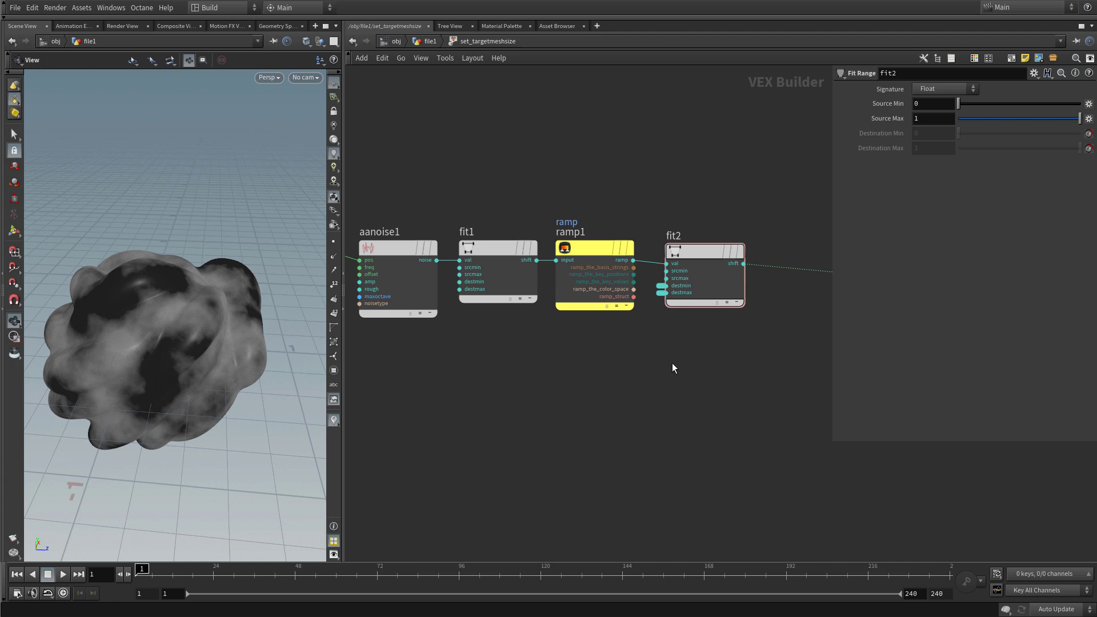
# Step: Return to the geometry network and set set_targetmeshsize's destination minimum to 0.01 and destination maximum to 0.1
pyautogui.press('u')
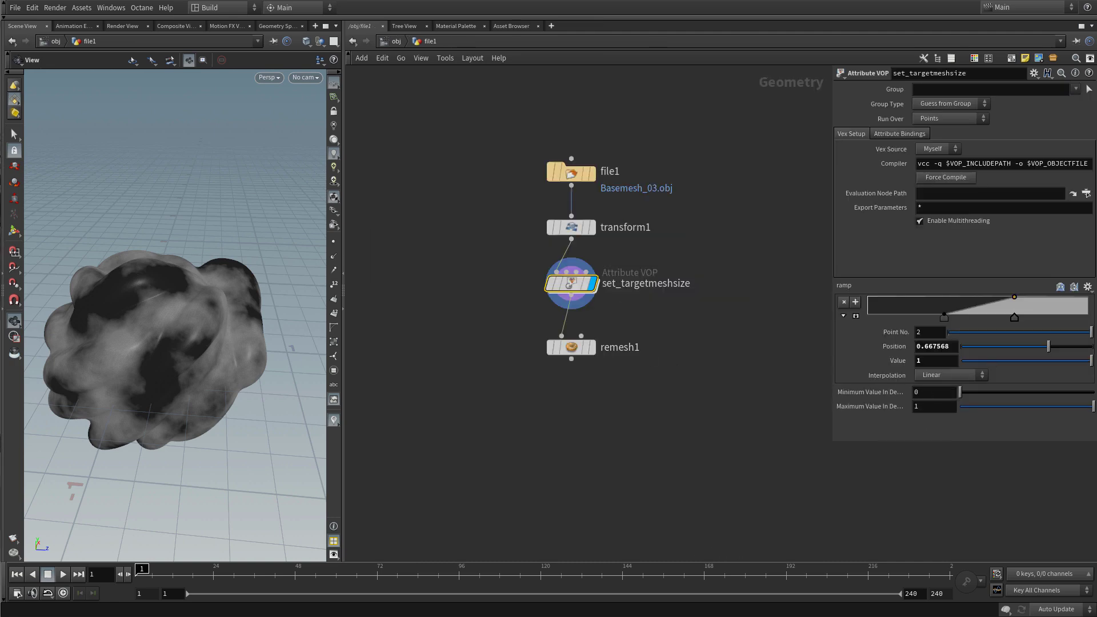
pyautogui.click(927, 394)
pyautogui.write('0.01')
pyautogui.press('Return')
pyautogui.click(924, 403)
pyautogui.write('0.1')
pyautogui.press('Return')
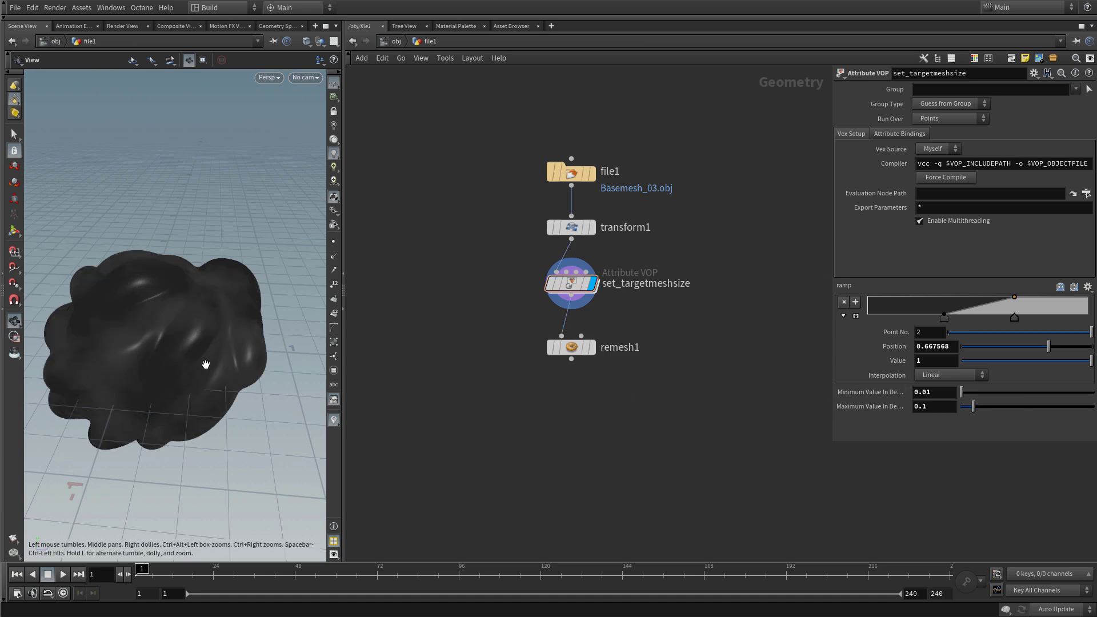
# Step: Reopen the set_targetmeshsize network and cut the wire between fit2 and the Cd output
pyautogui.doubleClick(571, 283)
pyautogui.moveTo(580, 368); pyautogui.dragTo(485, 357, button='middle')
pyautogui.press('y')
pyautogui.moveTo(633, 197); pyautogui.dragTo(606, 329)
# Step: Add a Bind node and connect the output of fit2 to its input
pyautogui.press('Tab')
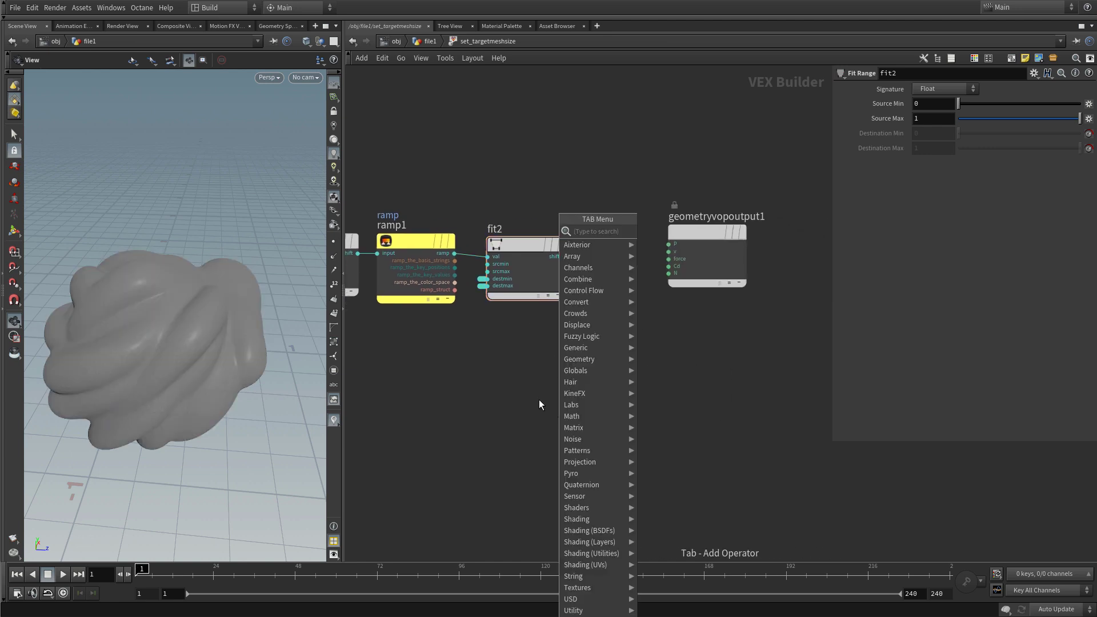
pyautogui.write('bind')
pyautogui.press('Return')
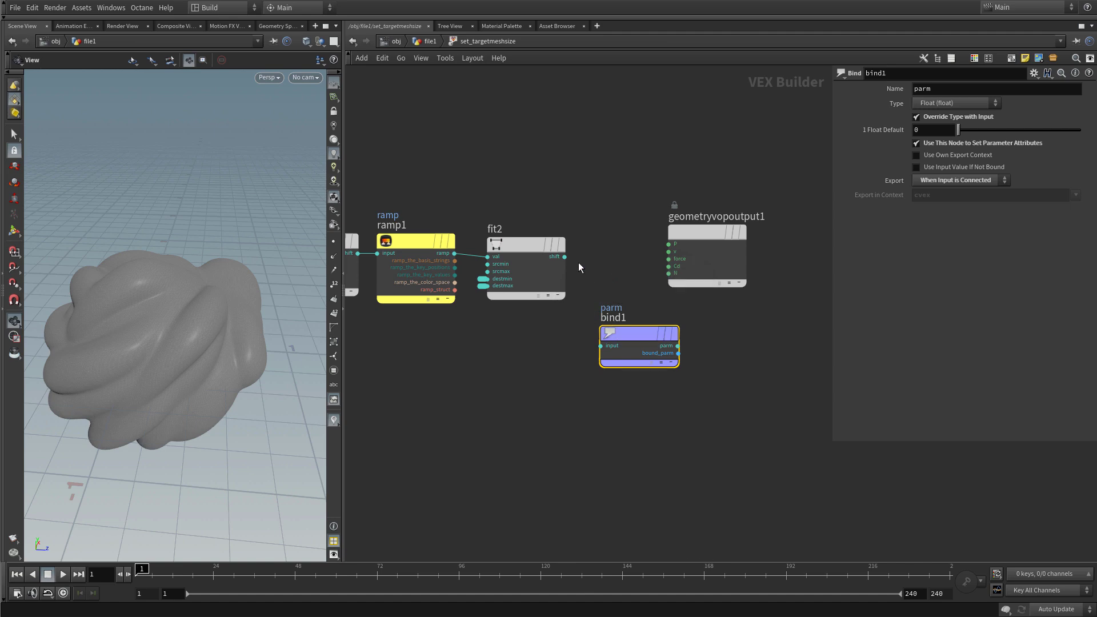
pyautogui.click(564, 257)
pyautogui.moveTo(639, 337); pyautogui.dragTo(630, 331)
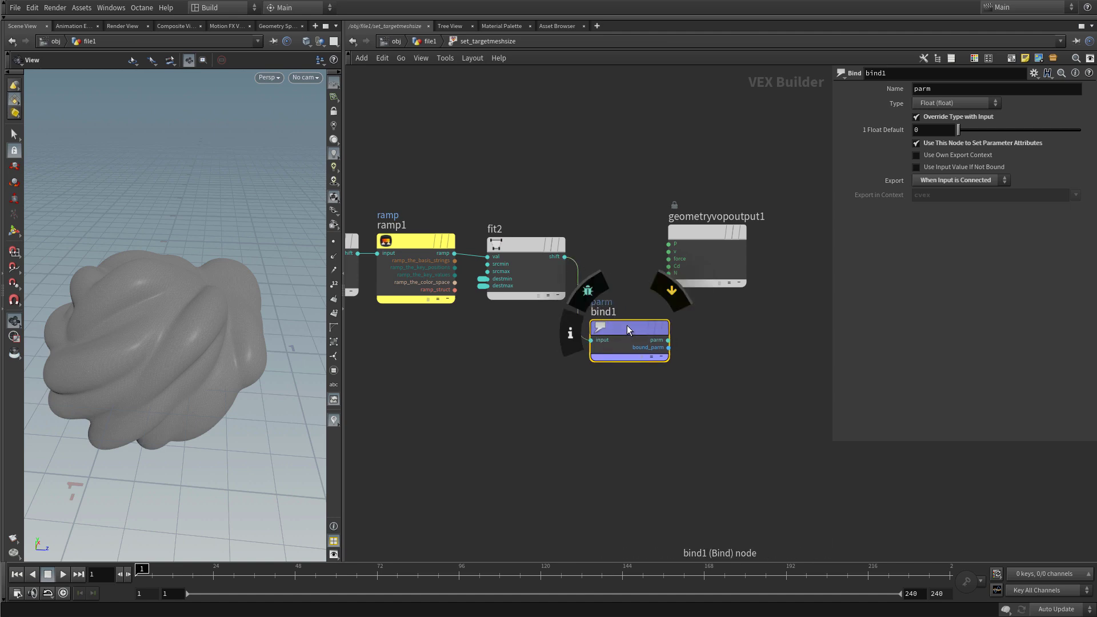
# Step: Name the Bind node's bound parameter targetmeshsize
pyautogui.moveTo(945, 90); pyautogui.dragTo(855, 88)
pyautogui.write('targetmeshsize')
pyautogui.press('Return')
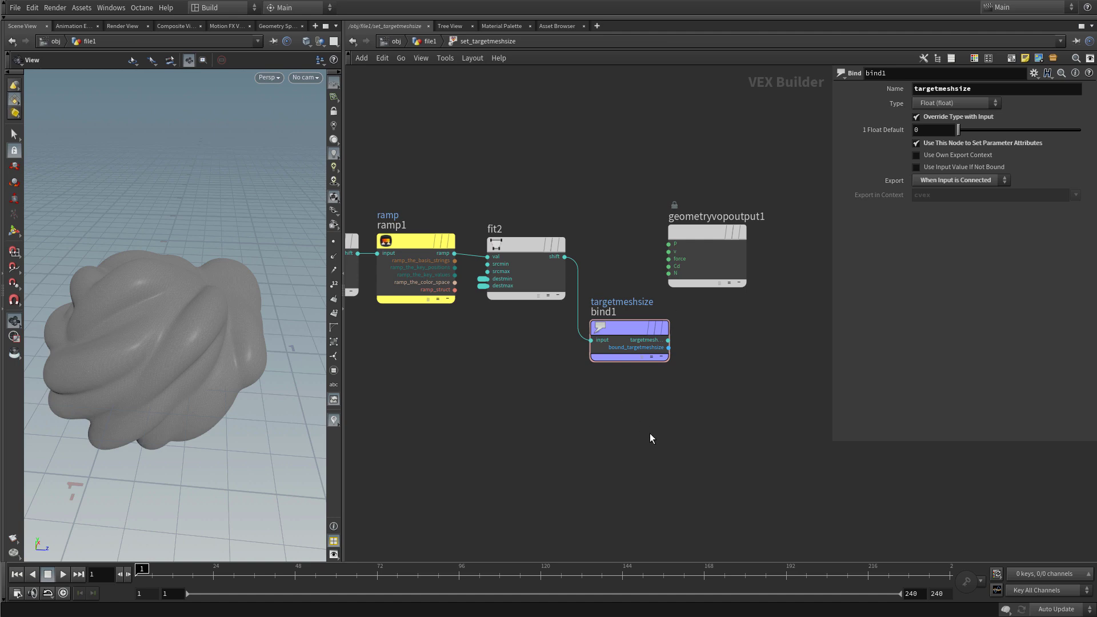
# Step: Return to the geometry network and add a scene-level Color visualizer
pyautogui.press('u')
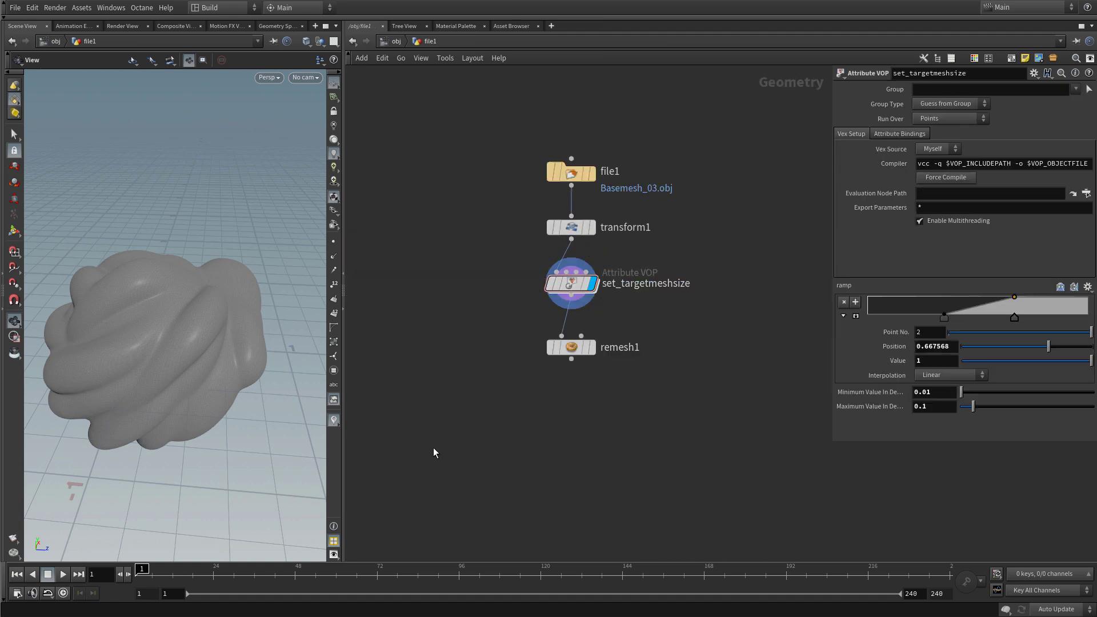
pyautogui.click(334, 421)
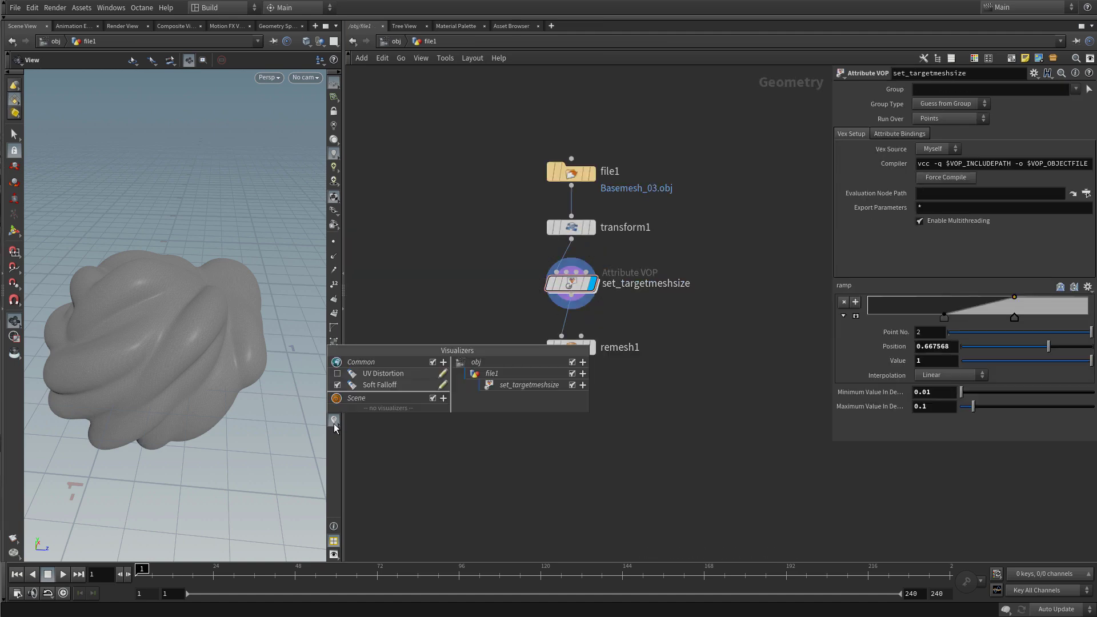
pyautogui.click(443, 399)
pyautogui.click(459, 421)
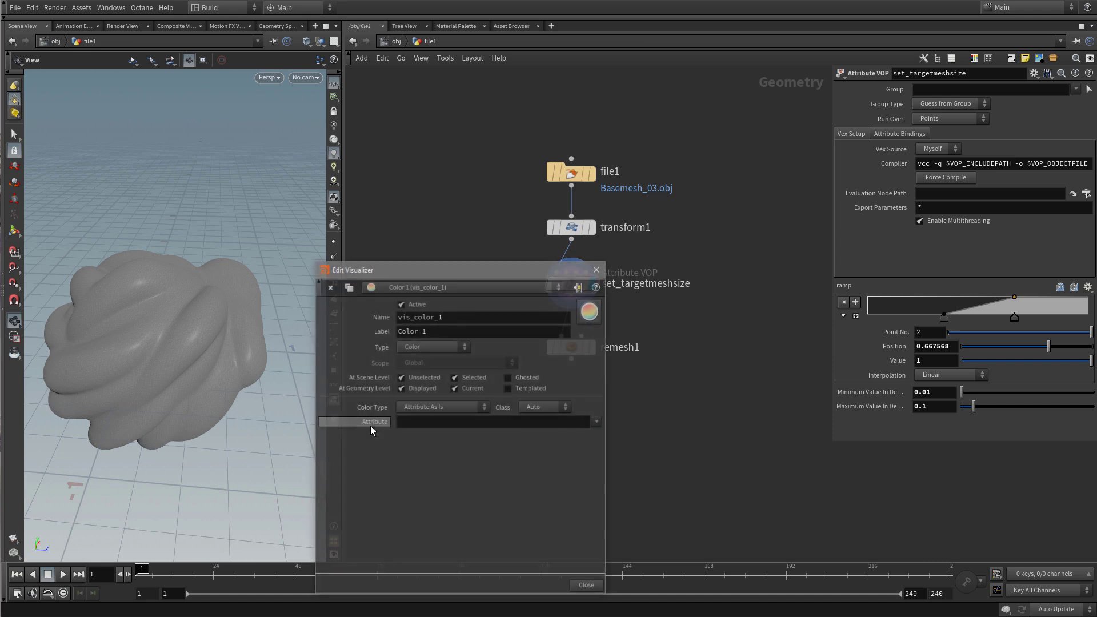
# Step: Set the visualizer's attribute to targetmeshsize and its color type to Ramped Attribute, and close the visualizer editor
pyautogui.click(423, 424)
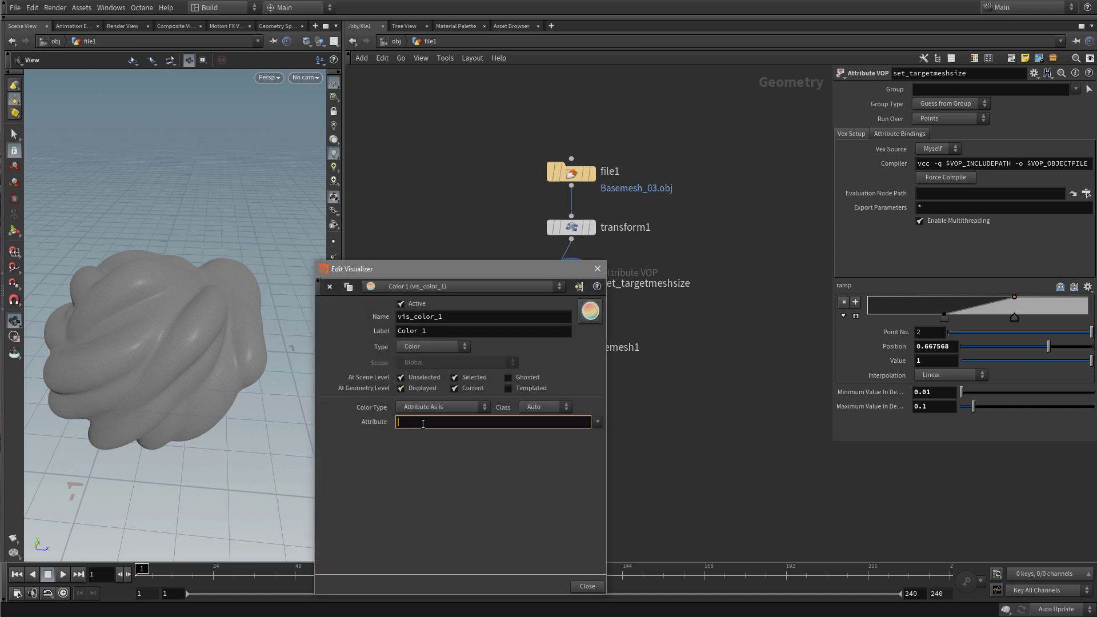
pyautogui.write('targetmeshsize')
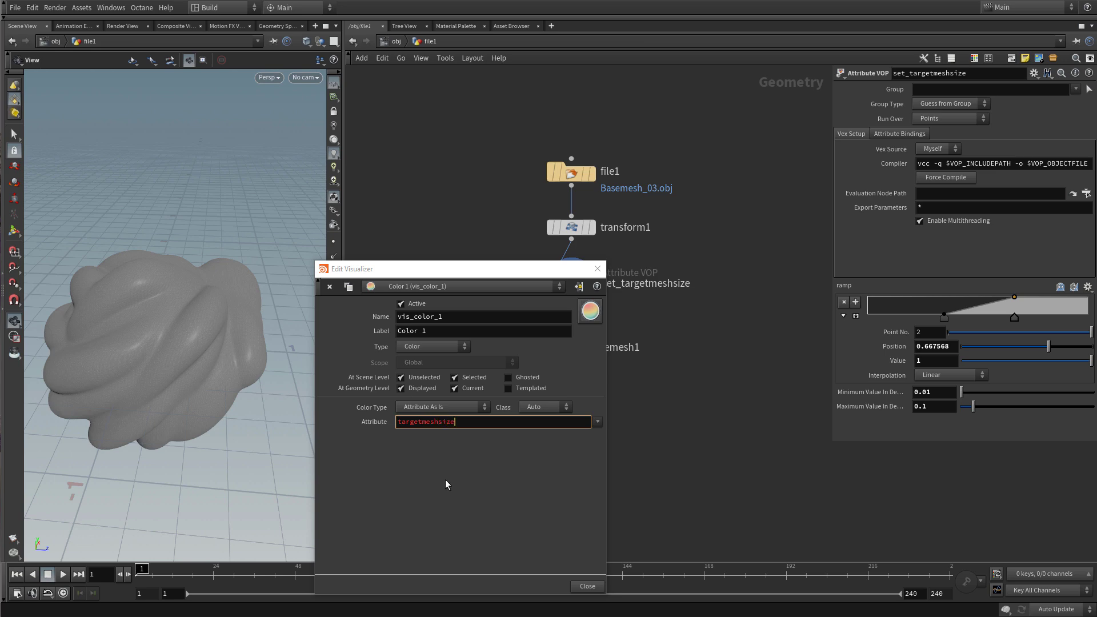
pyautogui.press('Return')
pyautogui.click(447, 406)
pyautogui.click(435, 428)
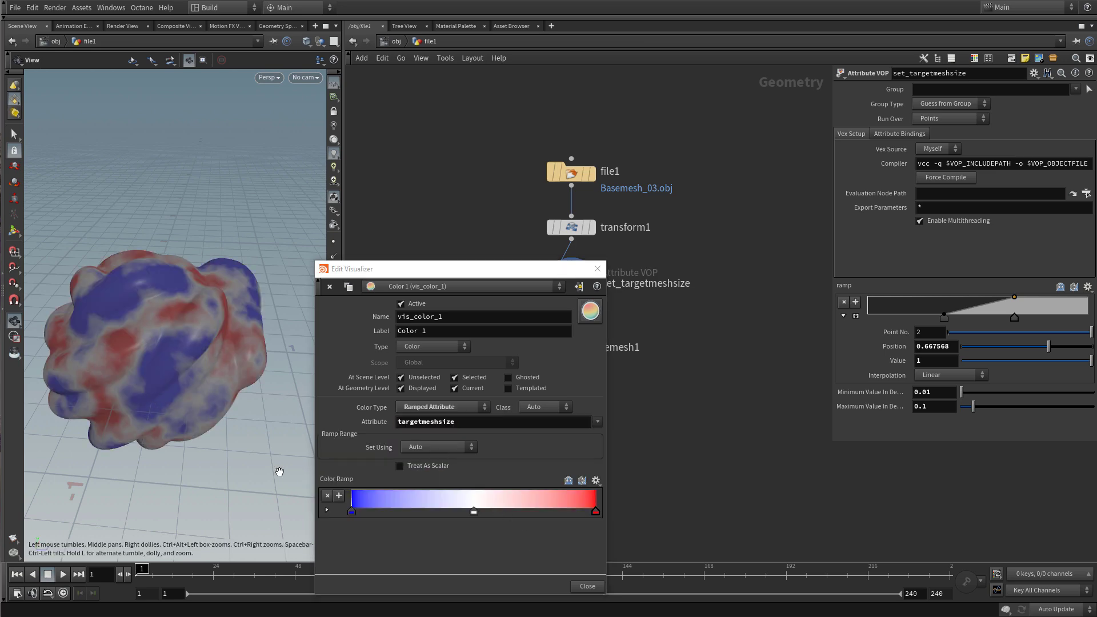
pyautogui.click(587, 586)
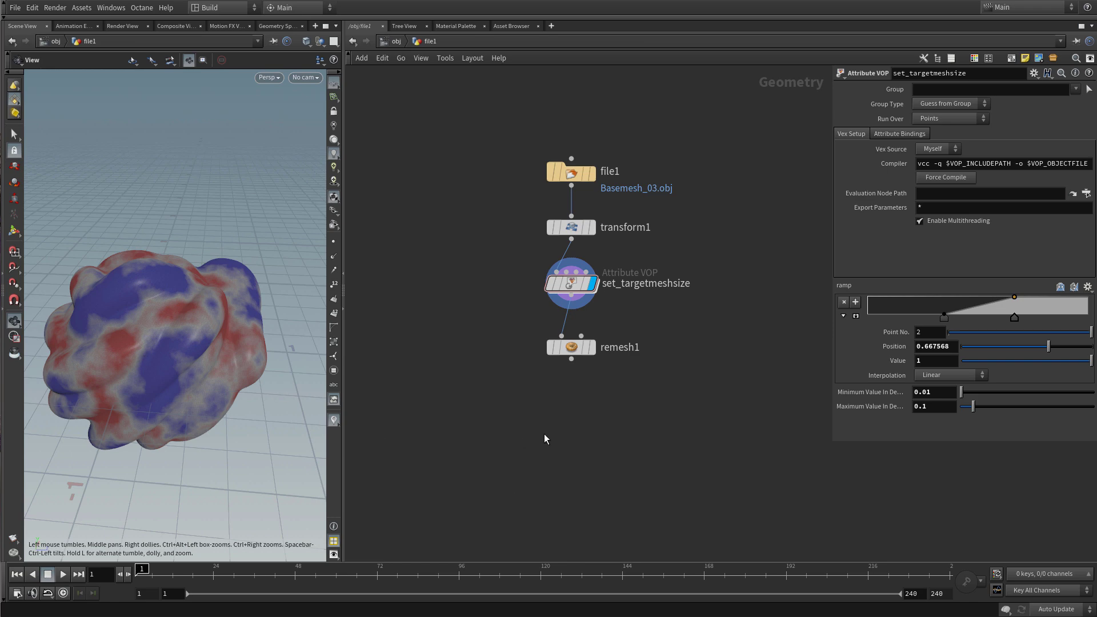
# Step: Display remesh1 with Adaptive edge lengths, enable targetmeshsize as its mesh size control attribute, and inspect the mesh
pyautogui.click(592, 347)
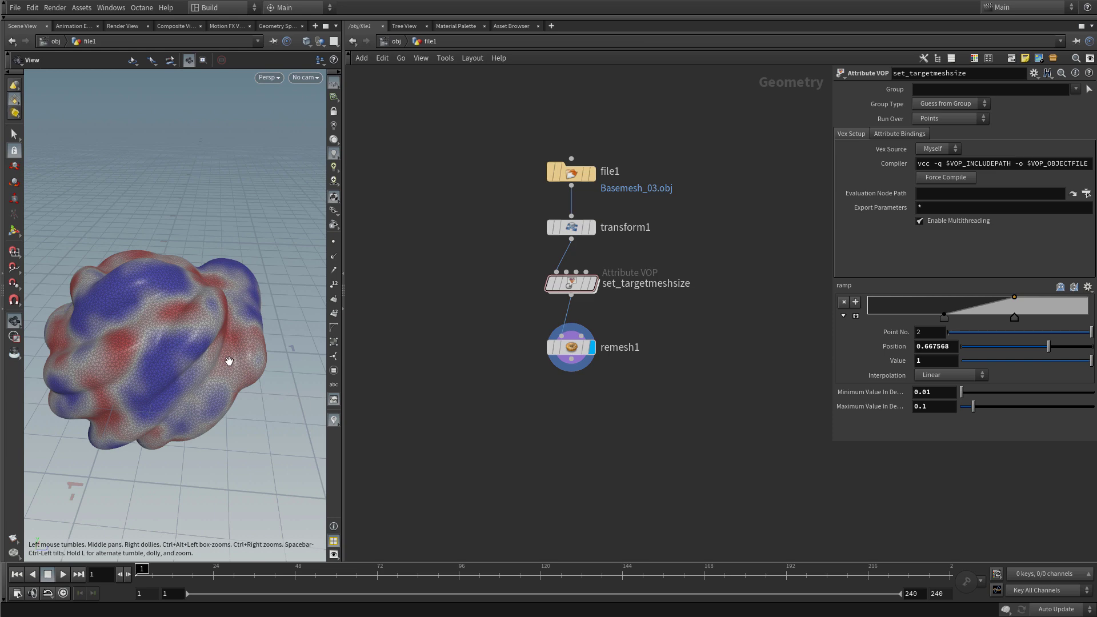
pyautogui.click(564, 351)
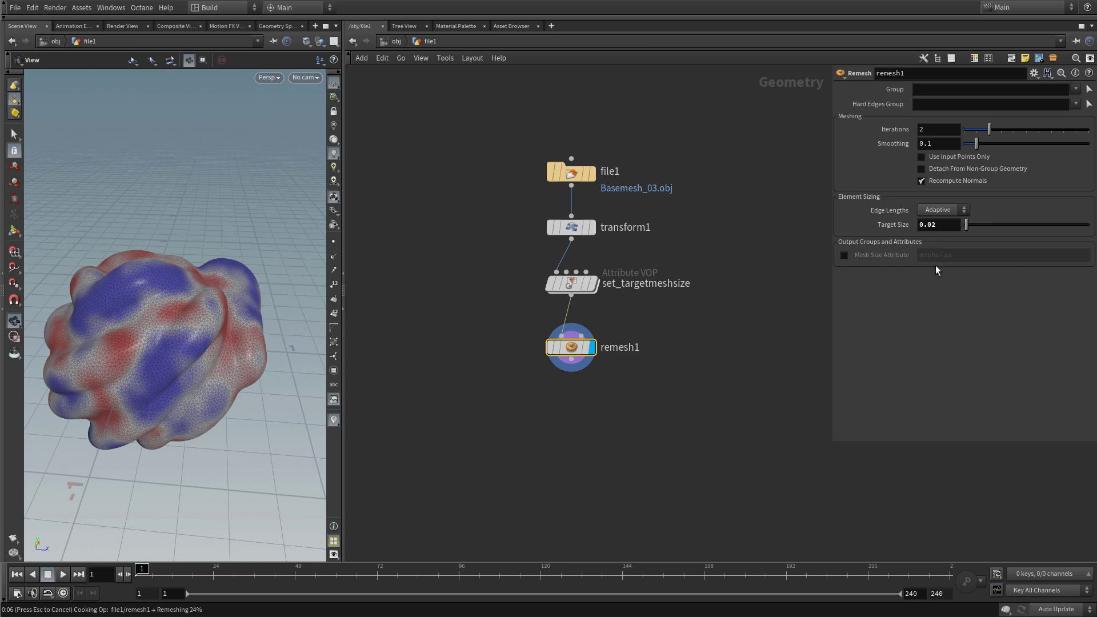
pyautogui.click(843, 281)
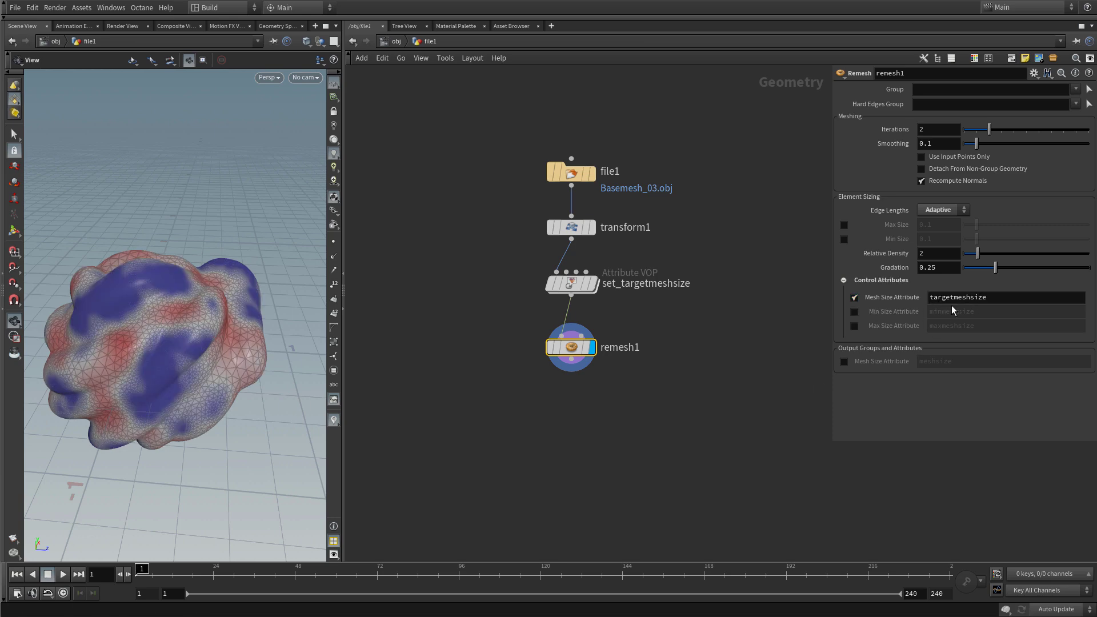
pyautogui.moveTo(183, 355); pyautogui.dragTo(228, 309)
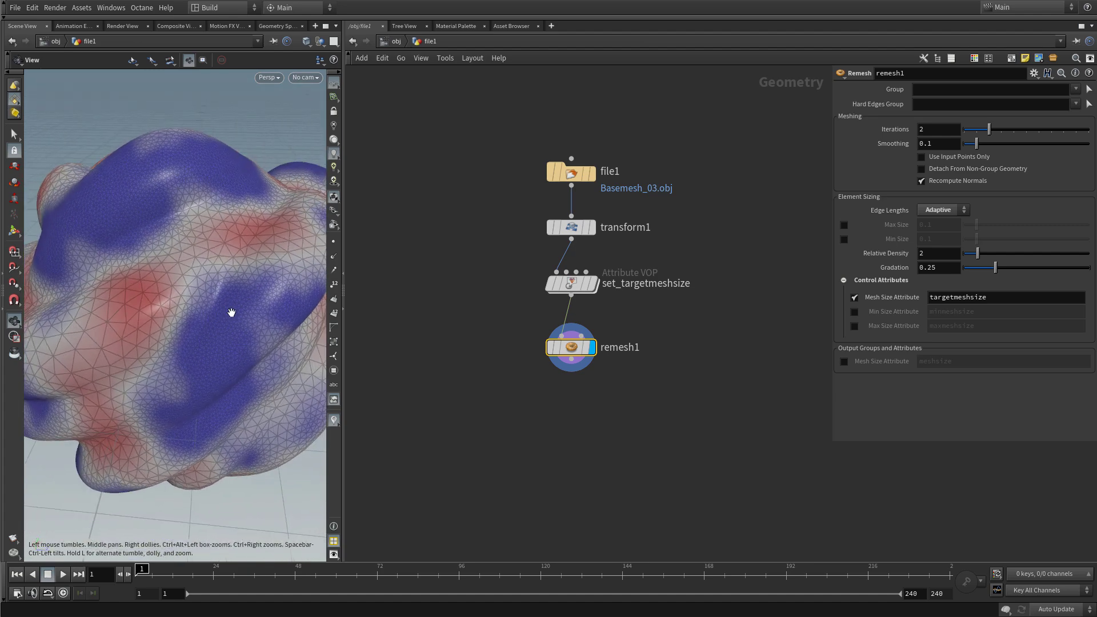
# Step: Set set_targetmeshsize's destination minimum to 0.02 and inspect the coarser mesh
pyautogui.click(566, 284)
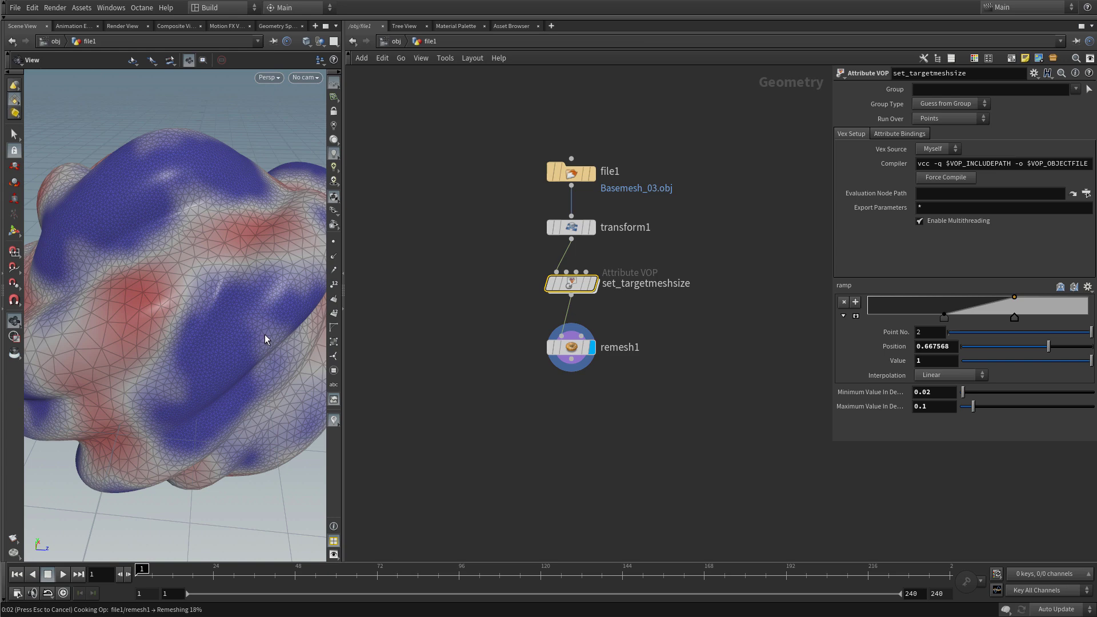
pyautogui.moveTo(218, 301); pyautogui.dragTo(191, 337)
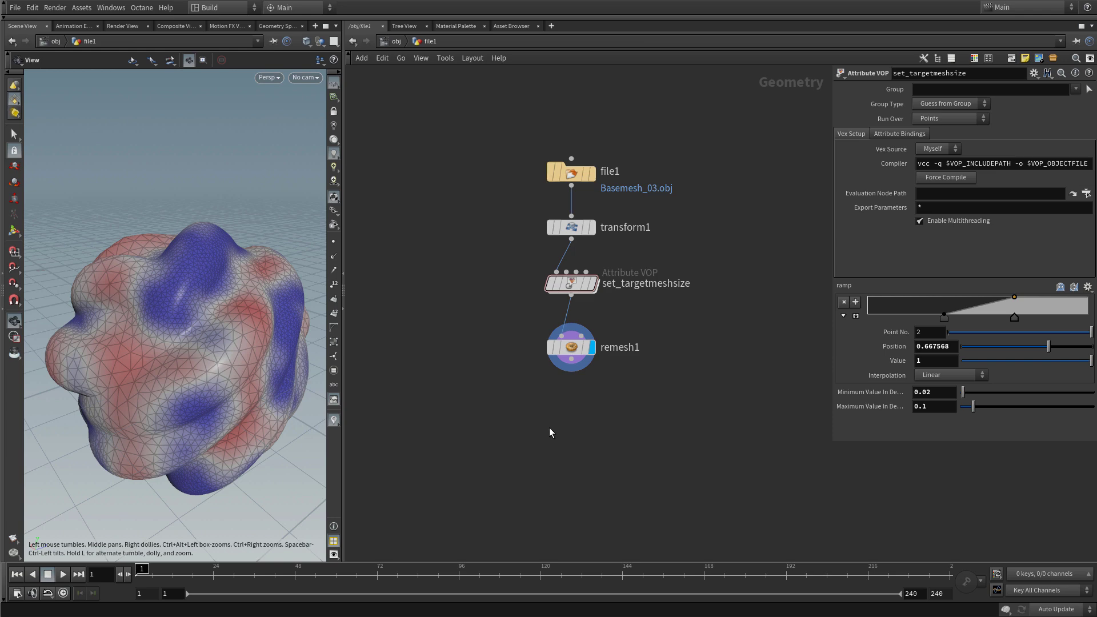
# Step: Connect a new Divide node after remesh1 and display its output with Compute Dual enabled
pyautogui.press('Tab')
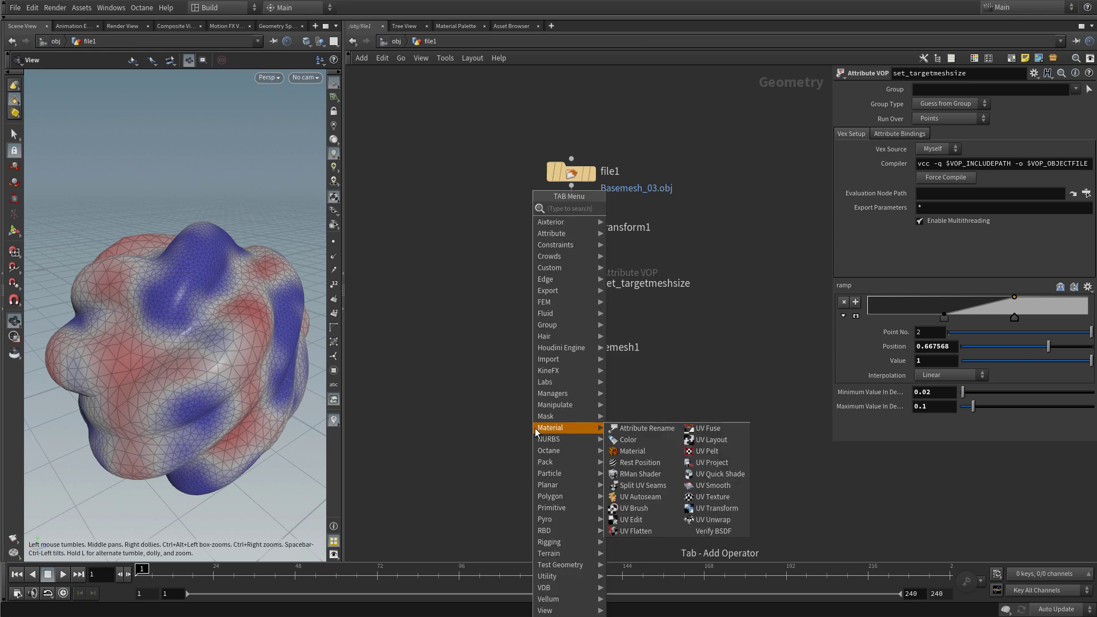
pyautogui.write('divid')
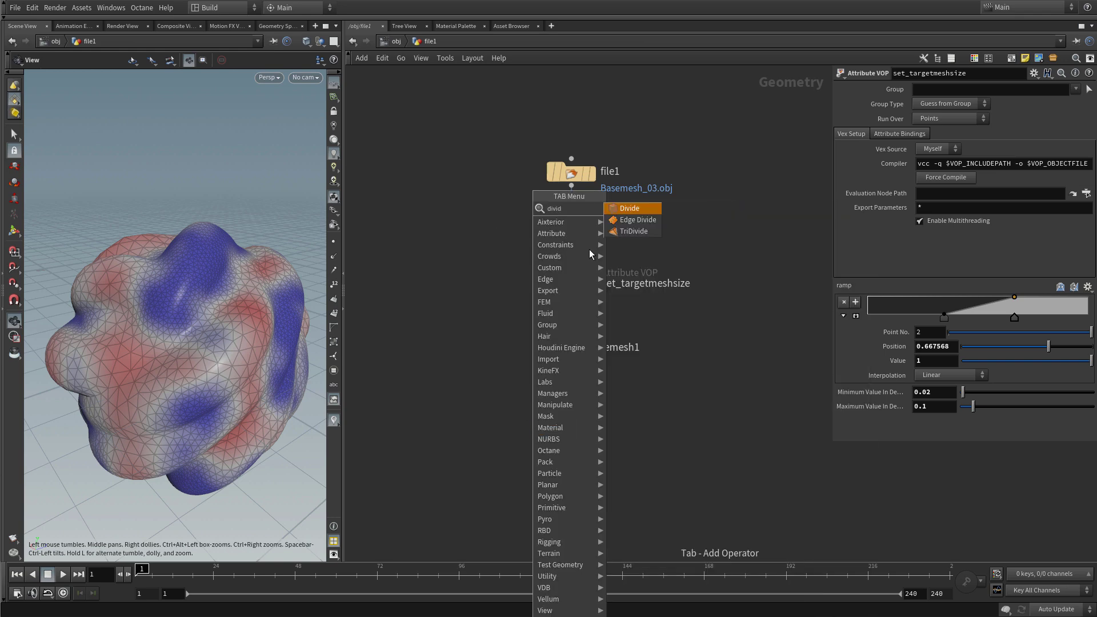
pyautogui.click(629, 208)
pyautogui.click(571, 395)
pyautogui.click(571, 359)
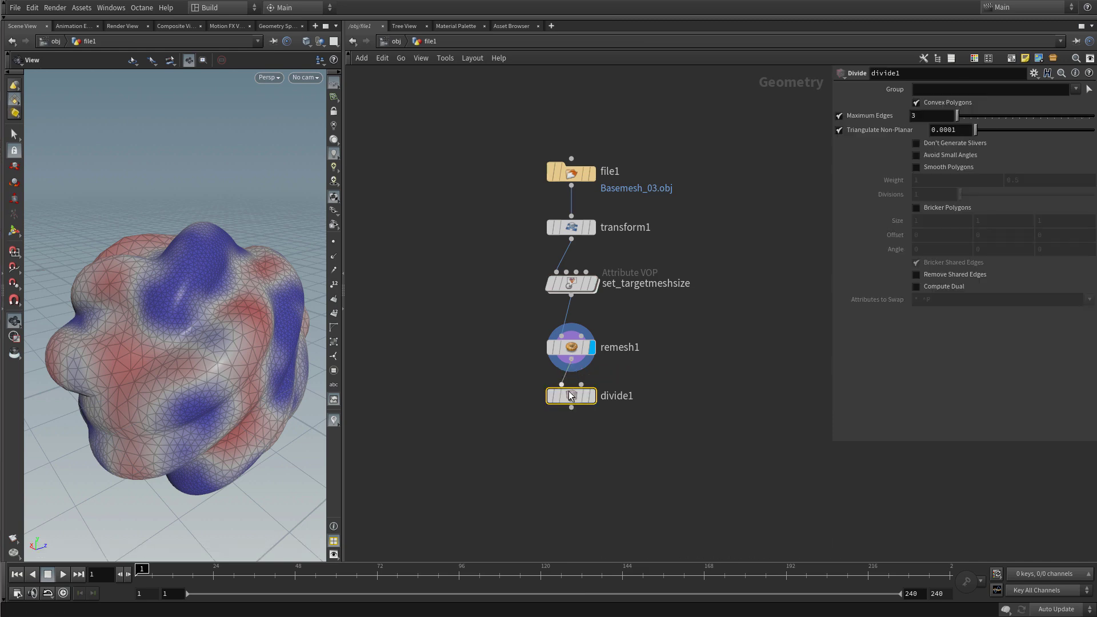
pyautogui.click(572, 396)
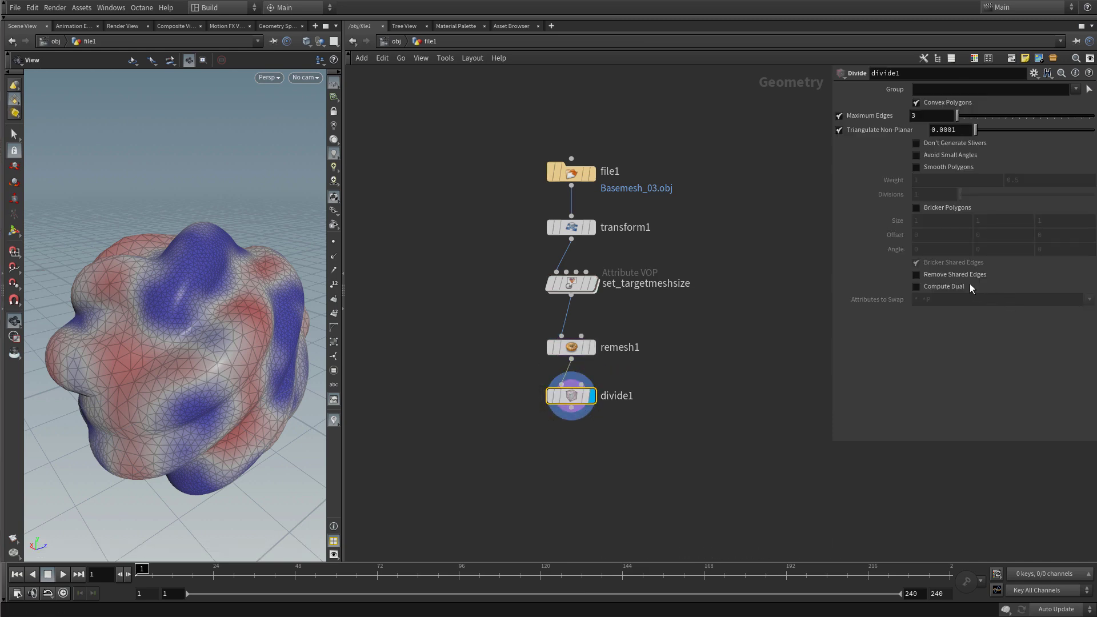
pyautogui.click(917, 286)
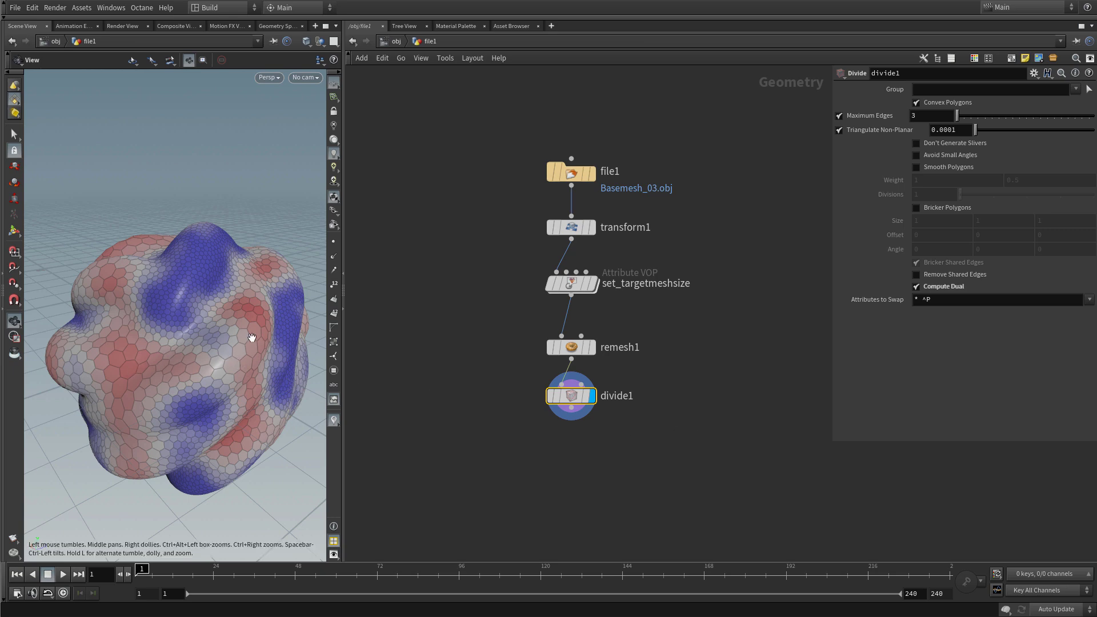
# Step: Connect a new Measure node after divide1 and display its output with its viewport visualization
pyautogui.moveTo(220, 345); pyautogui.dragTo(196, 343)
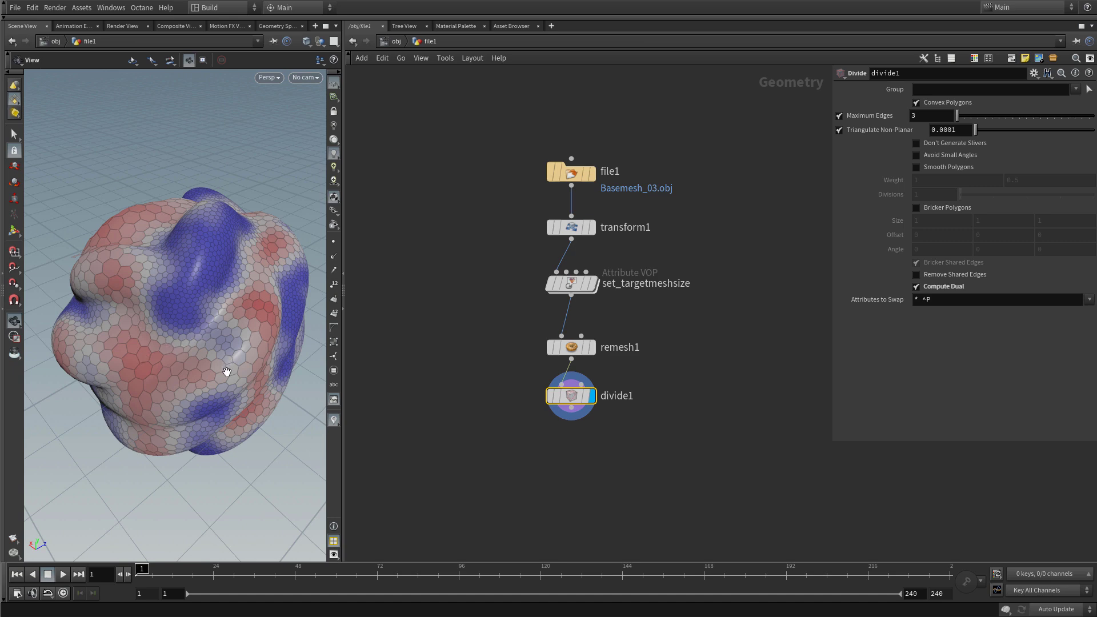
pyautogui.press('Tab')
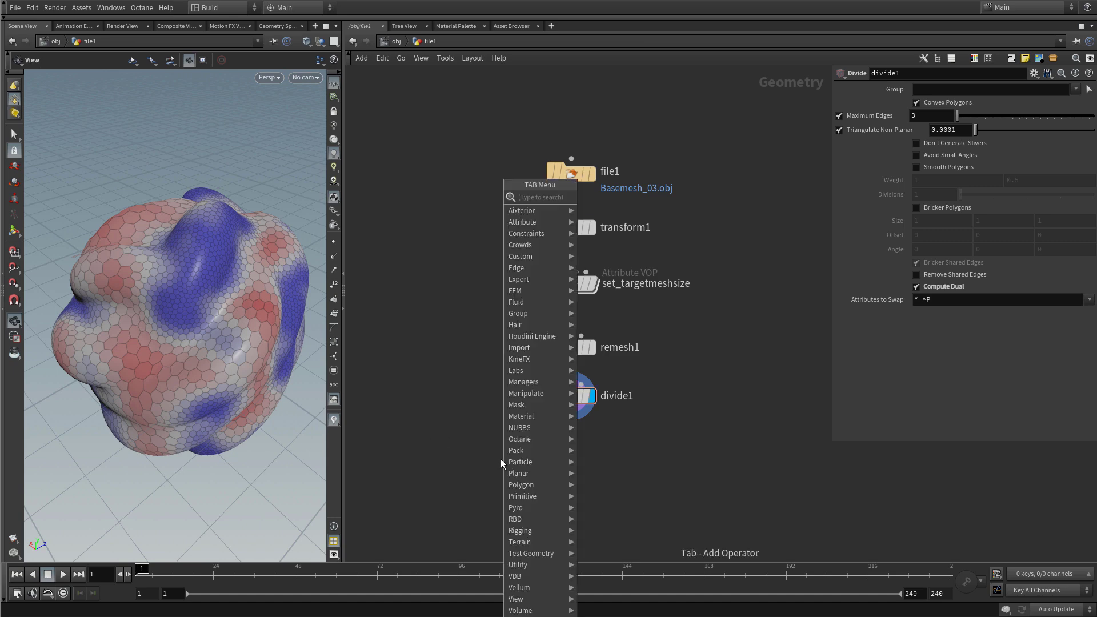
pyautogui.write('meas')
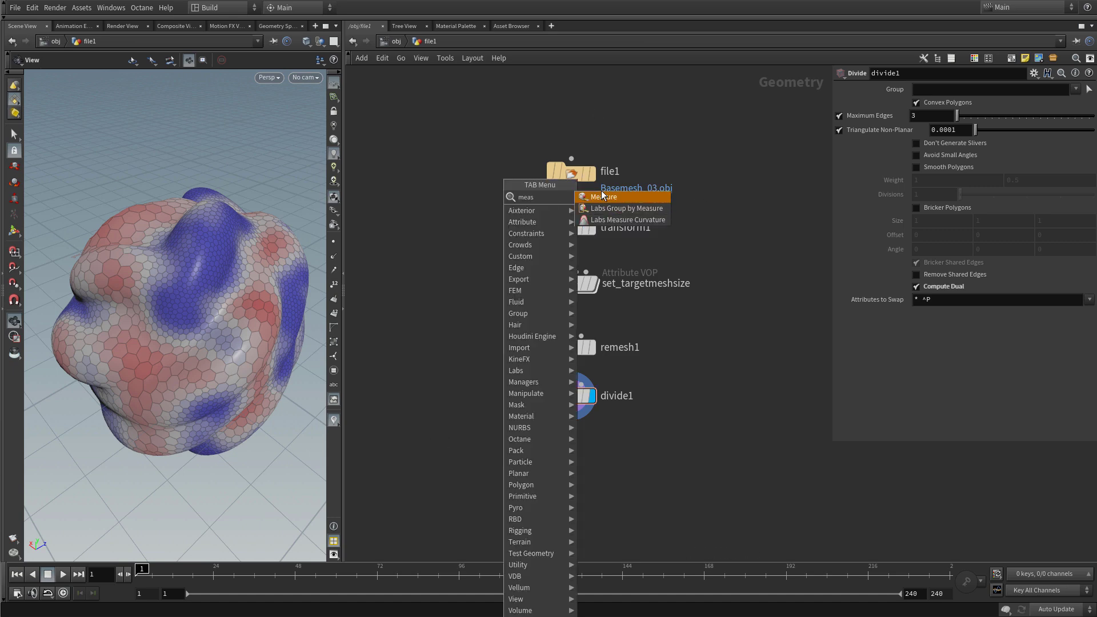
pyautogui.press('Return')
pyautogui.click(571, 418)
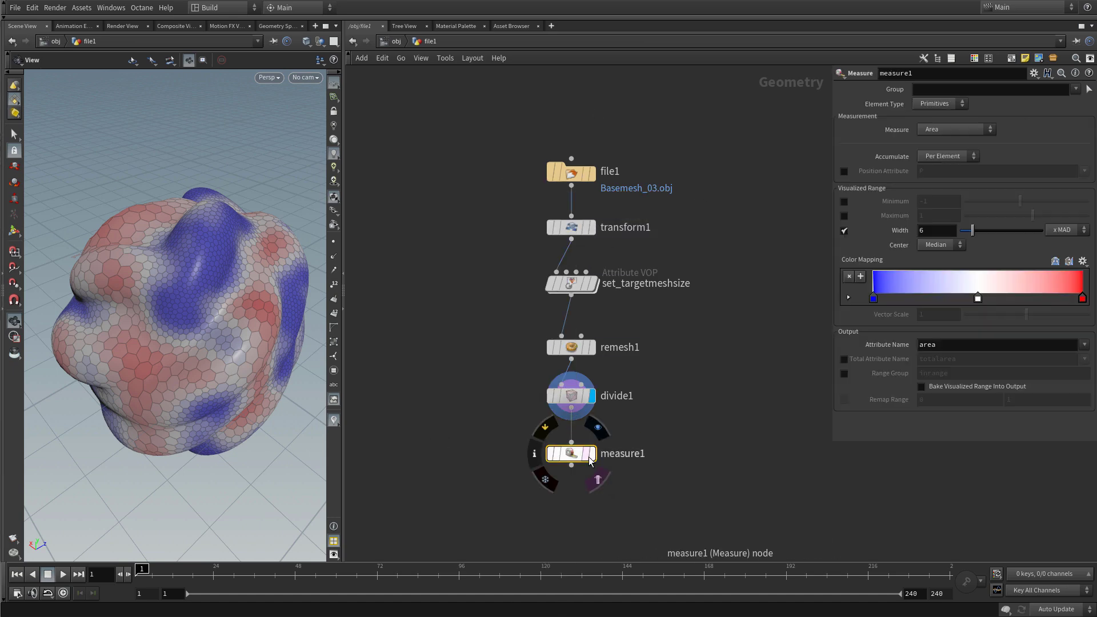
pyautogui.moveTo(575, 460); pyautogui.dragTo(576, 445)
pyautogui.press('Return')
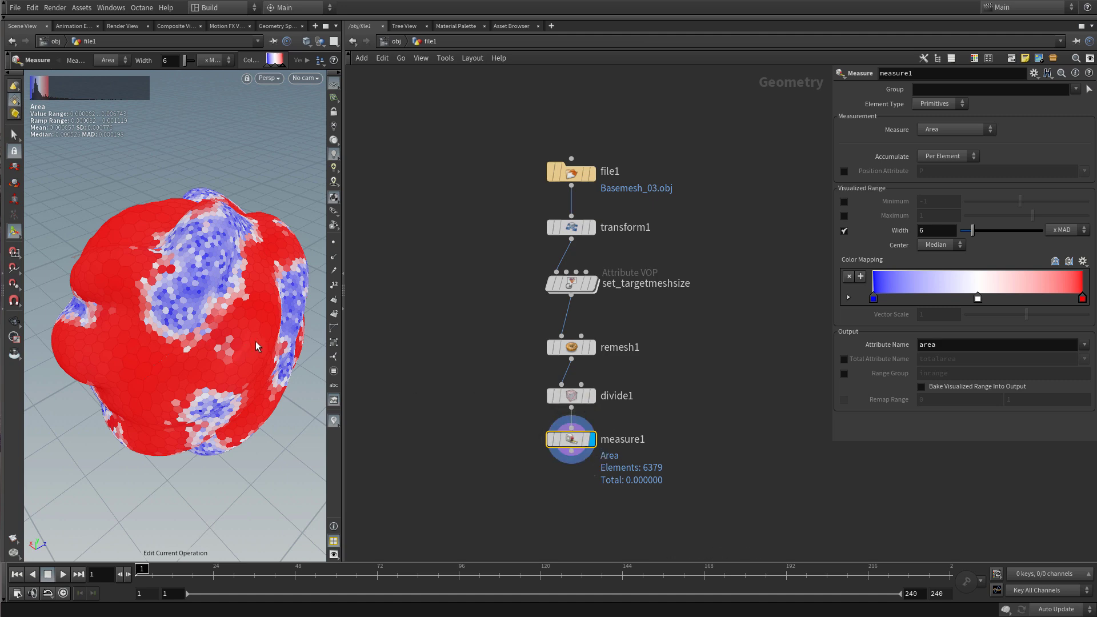
# Step: Set measure1 to compute Mean Curvature with the element type Points, and inspect the result on the mesh
pyautogui.click(944, 129)
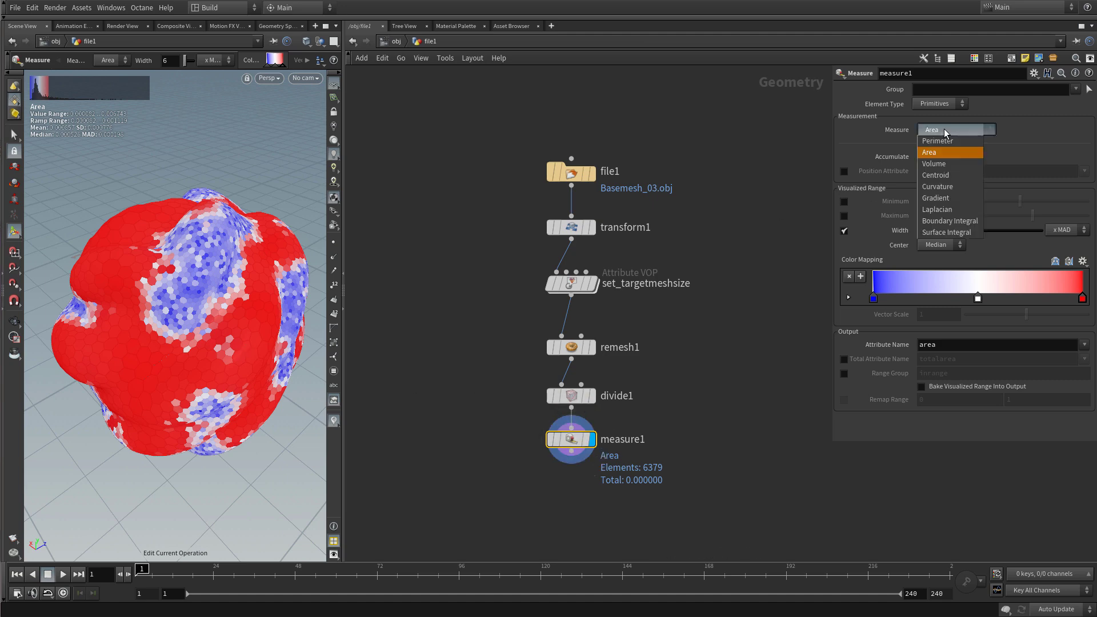
pyautogui.click(945, 188)
pyautogui.click(1026, 129)
pyautogui.click(1012, 153)
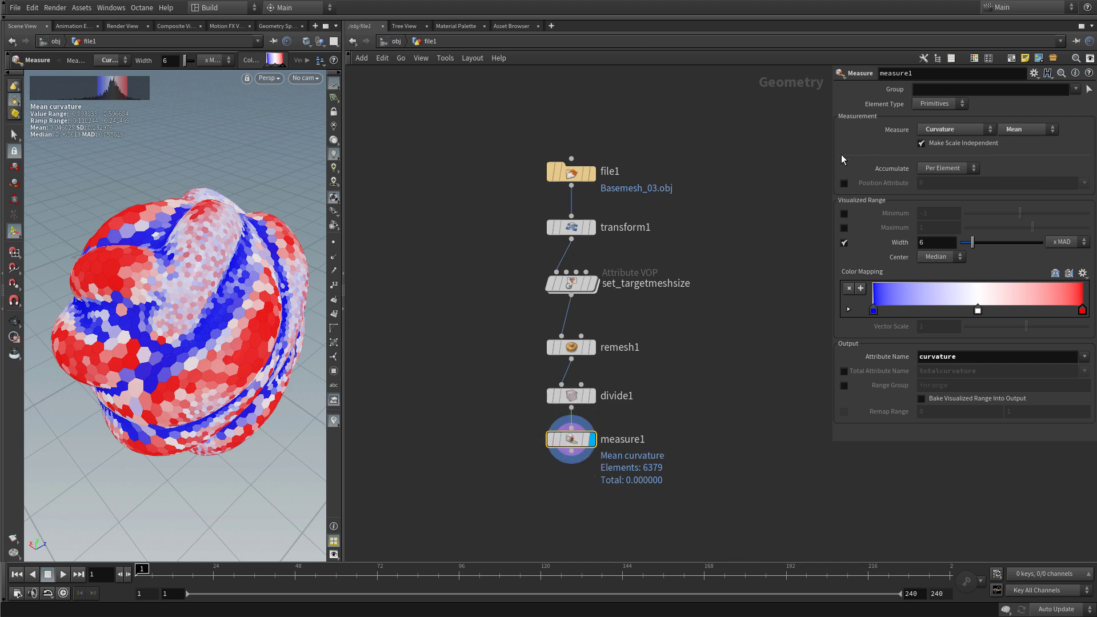
pyautogui.click(938, 104)
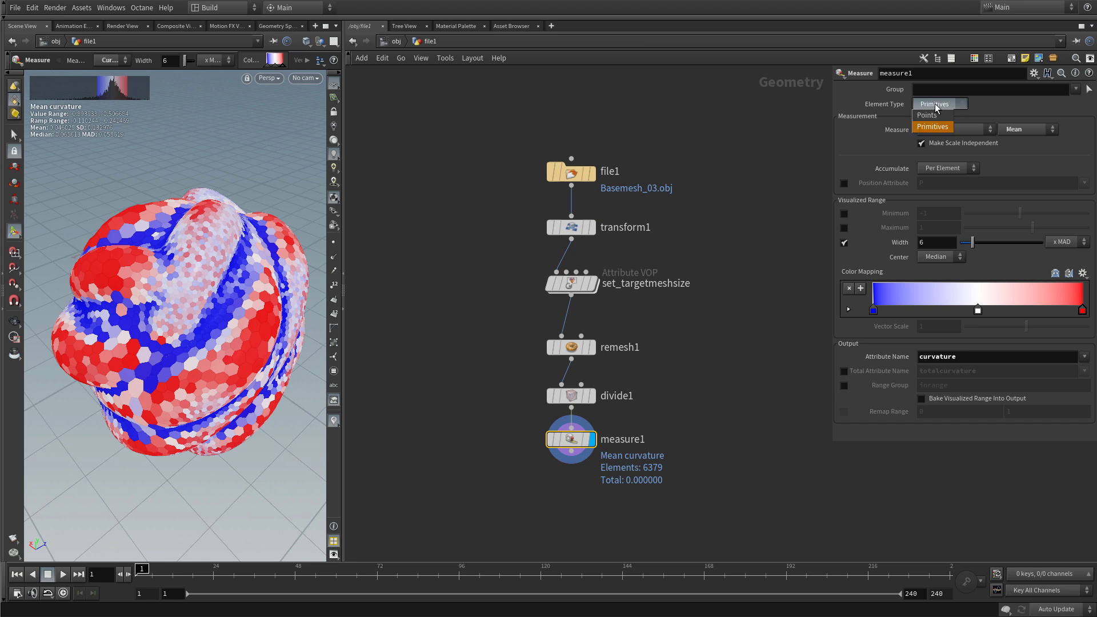
pyautogui.click(934, 126)
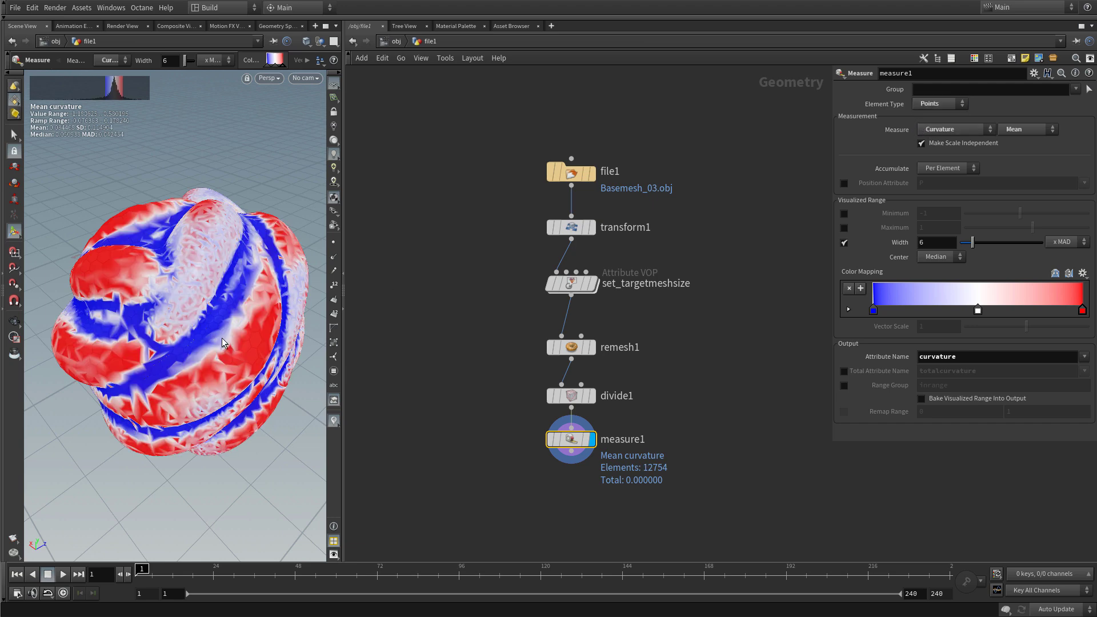
pyautogui.press('Escape')
pyautogui.moveTo(207, 342); pyautogui.dragTo(173, 319)
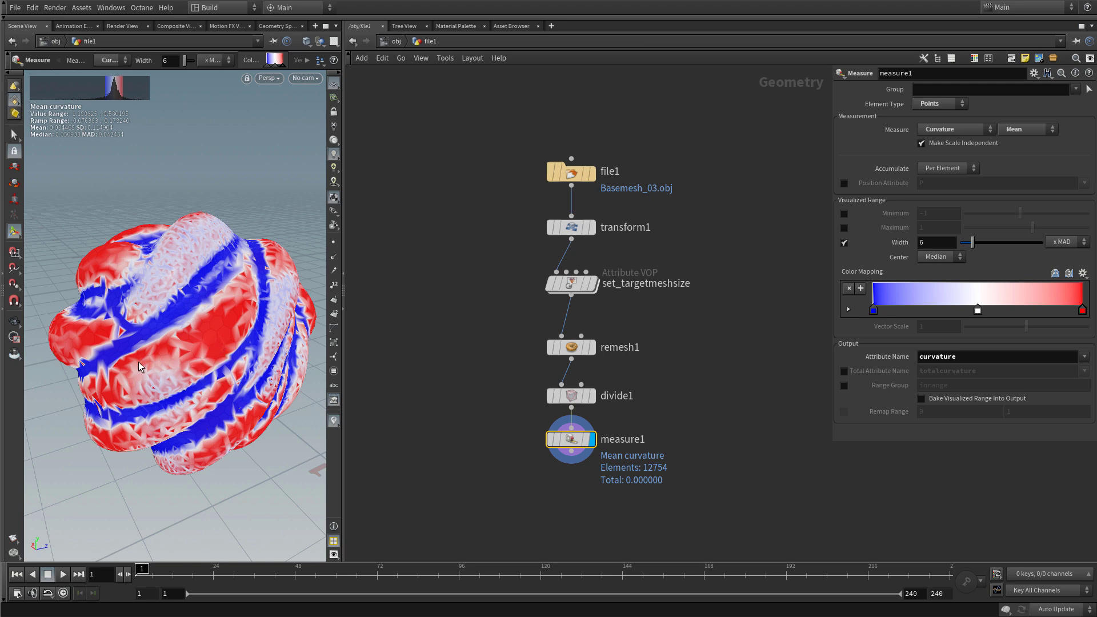
# Step: Connect a new Attribute Blur node after measure1 and display its output
pyautogui.moveTo(719, 396); pyautogui.dragTo(661, 287, button='middle')
pyautogui.click(514, 436)
pyautogui.press('Tab')
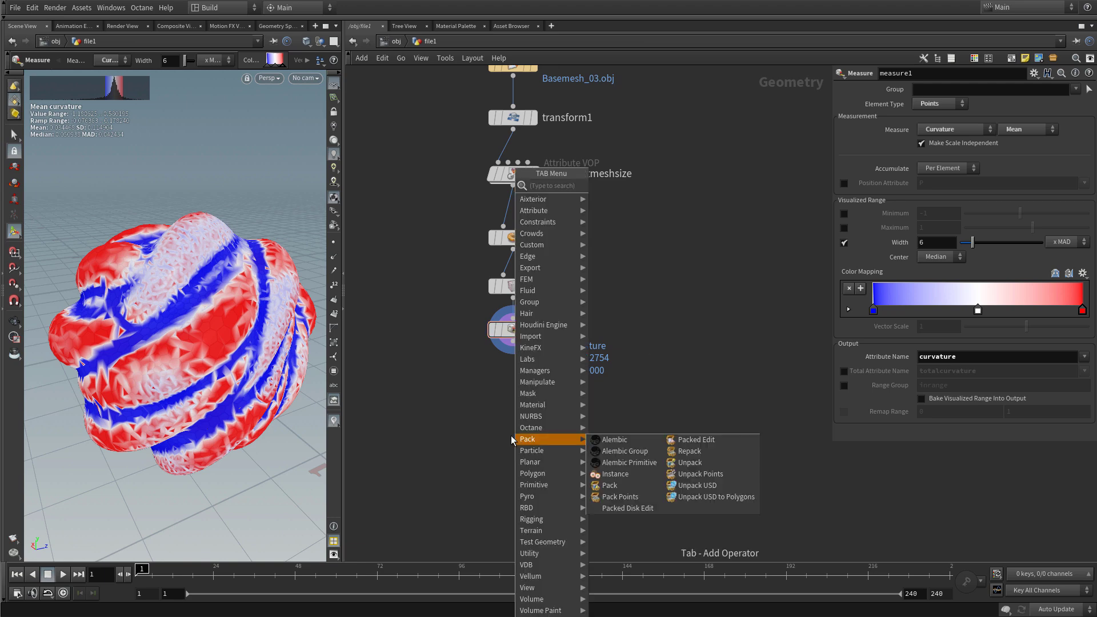
pyautogui.write('attr')
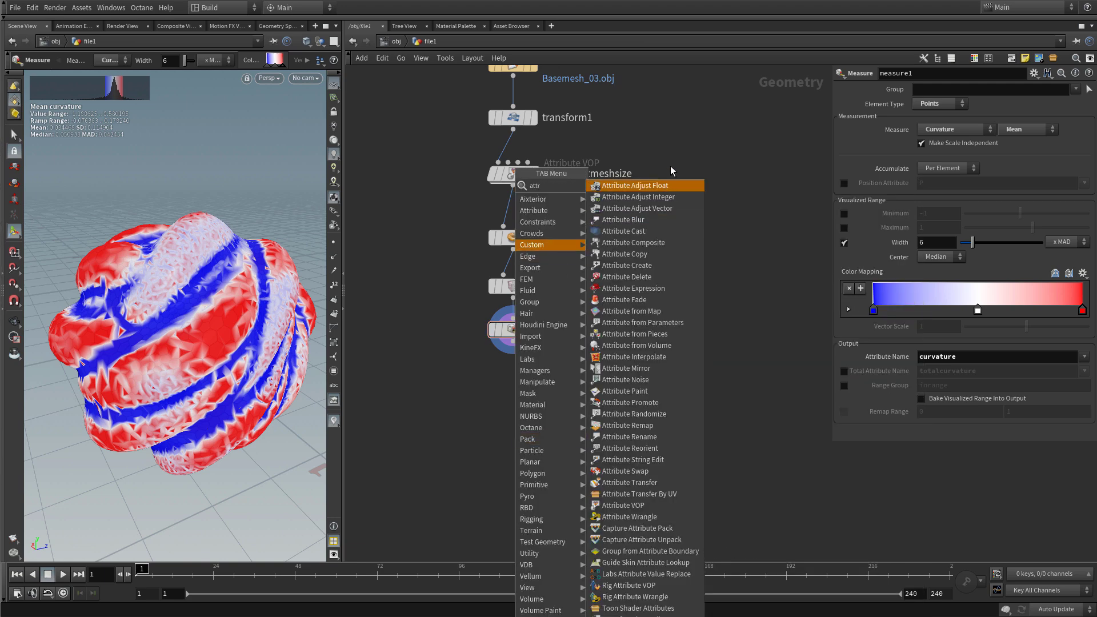
pyautogui.click(629, 223)
pyautogui.click(526, 414)
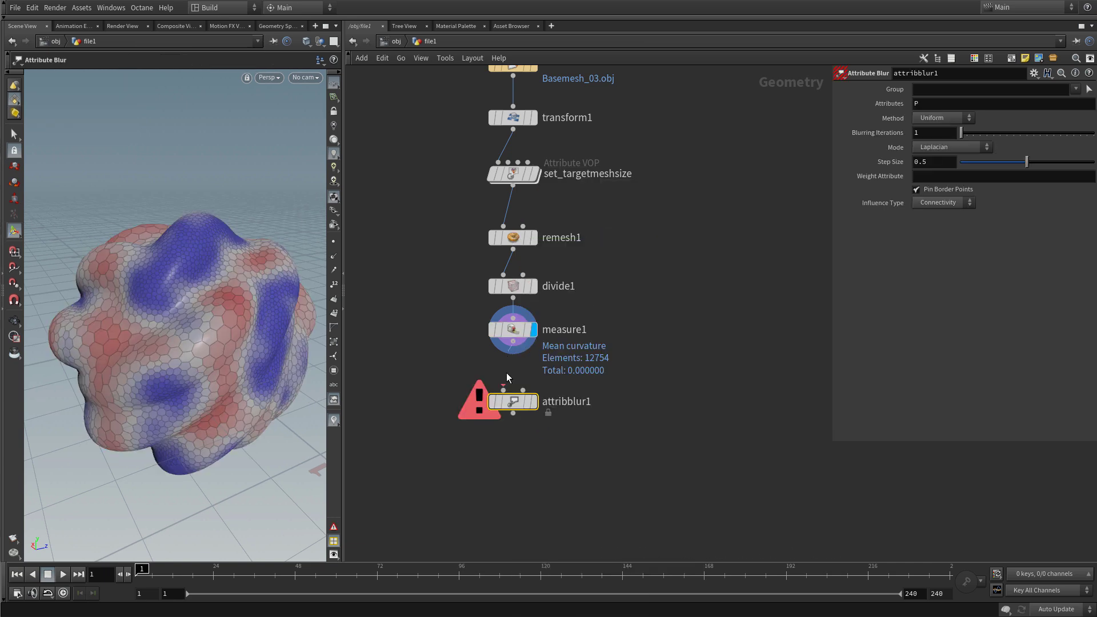
pyautogui.click(534, 402)
pyautogui.moveTo(515, 403); pyautogui.dragTo(511, 381)
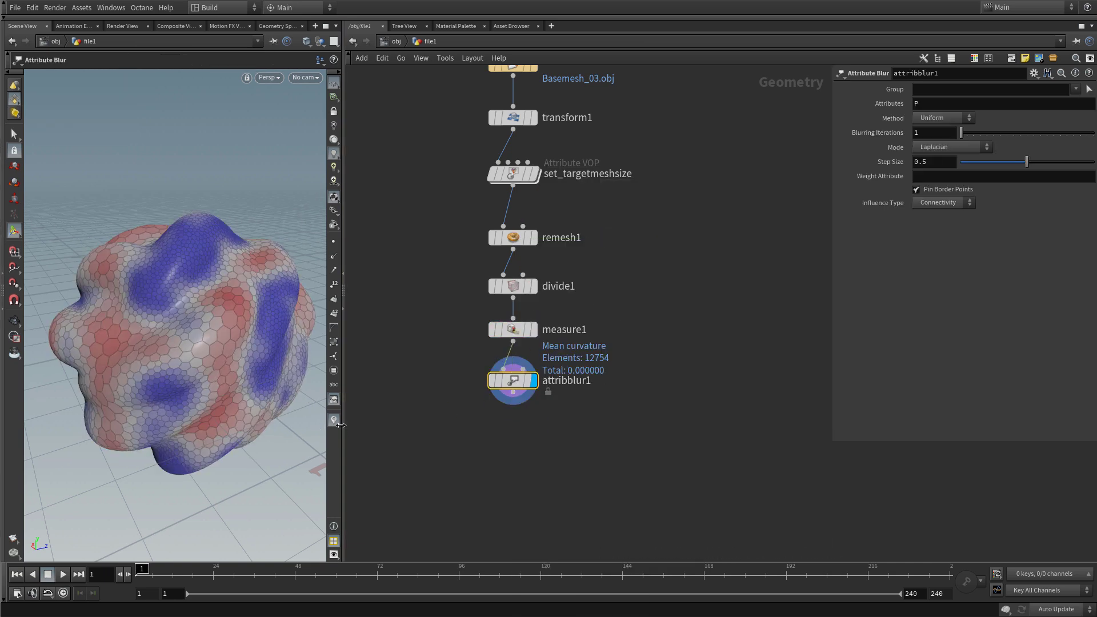
# Step: Add a scene color visualizer with the name and label curvature, showing the curvature attribute
pyautogui.click(334, 421)
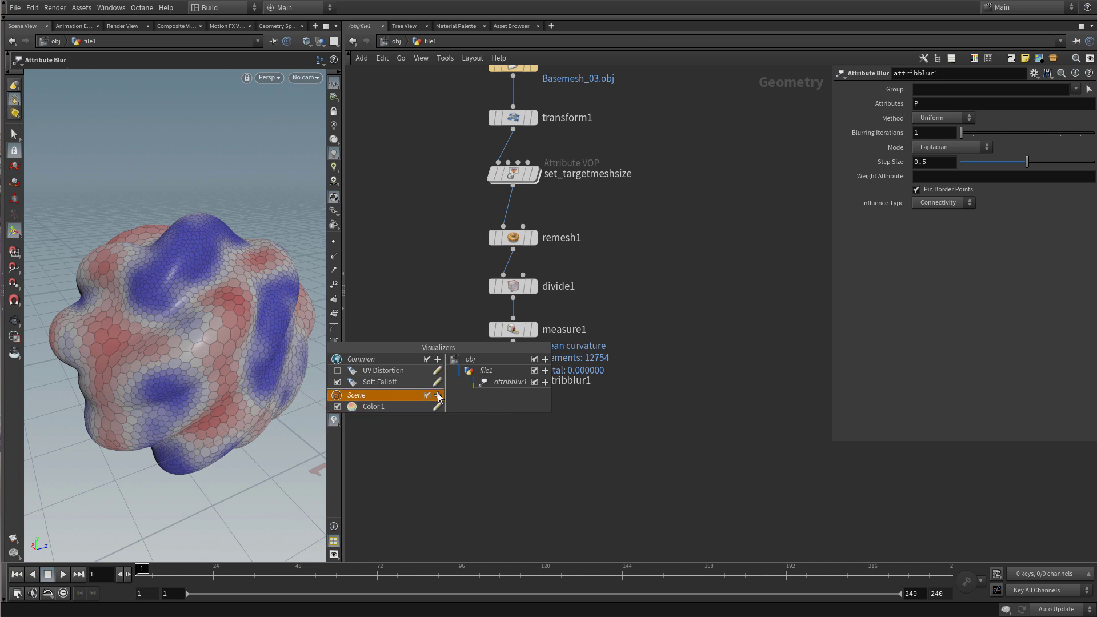
pyautogui.click(438, 396)
pyautogui.click(453, 421)
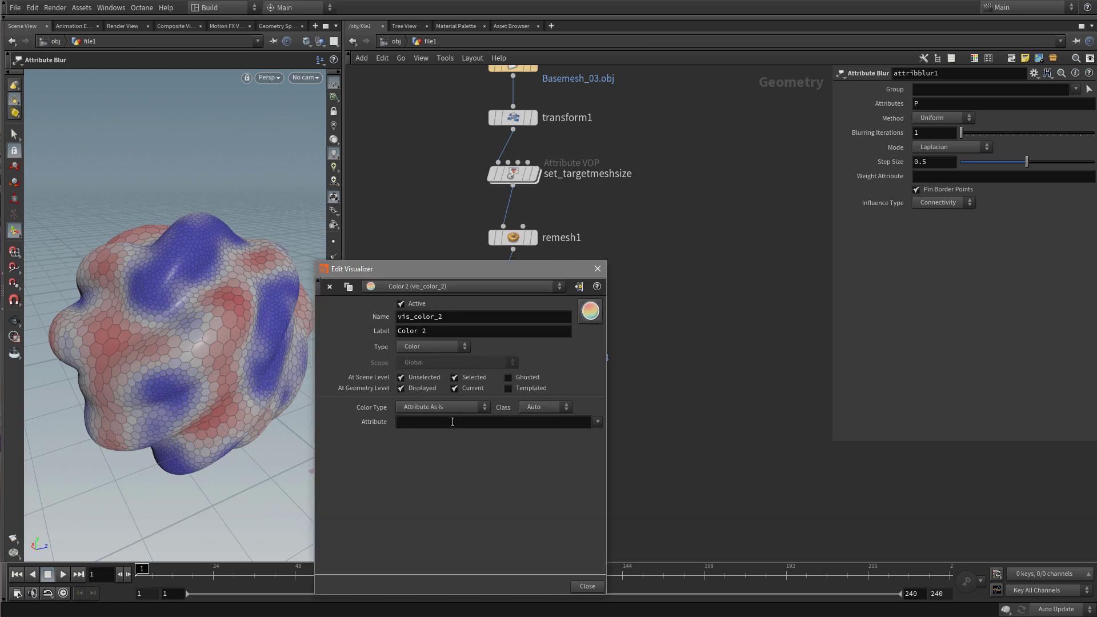
pyautogui.doubleClick(458, 318)
pyautogui.write('curvature')
pyautogui.press('Tab')
pyautogui.write('curvature')
pyautogui.press('Tab')
pyautogui.write('curv')
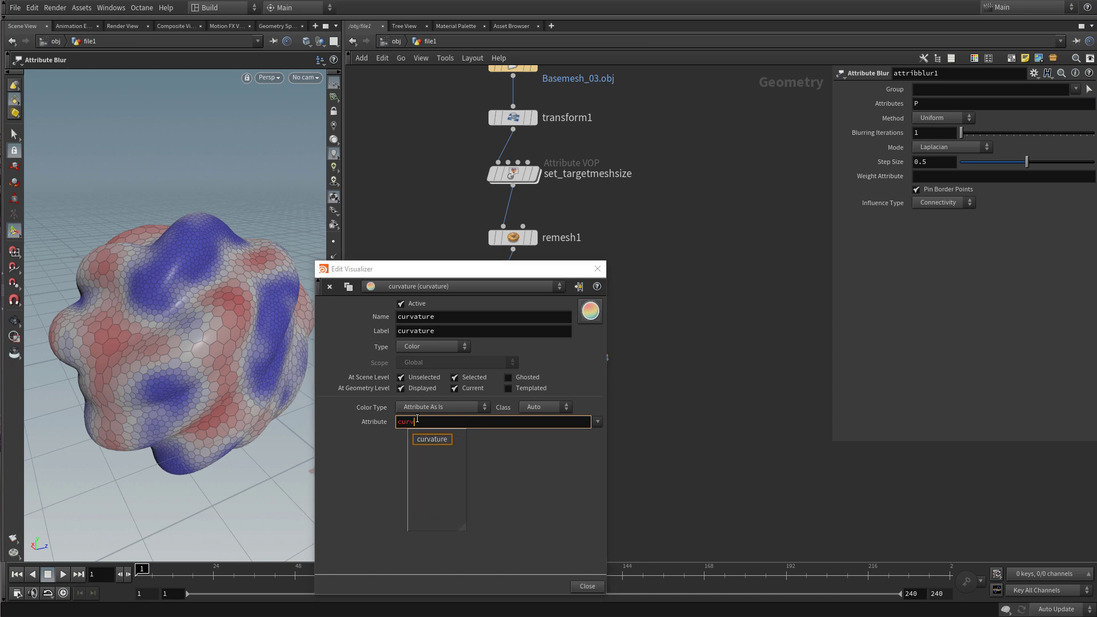
pyautogui.press('Return')
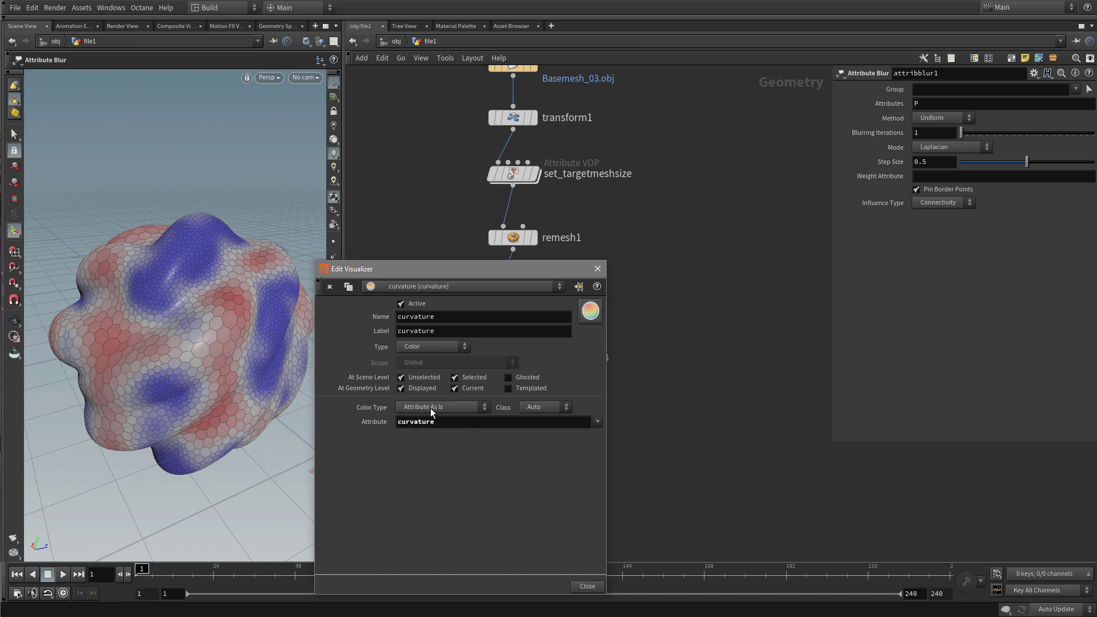
# Step: Set the curvature visualizer's color type to Ramped Attribute, turn off the Color 1 visualizer, and reopen the curvature visualizer's settings
pyautogui.click(429, 407)
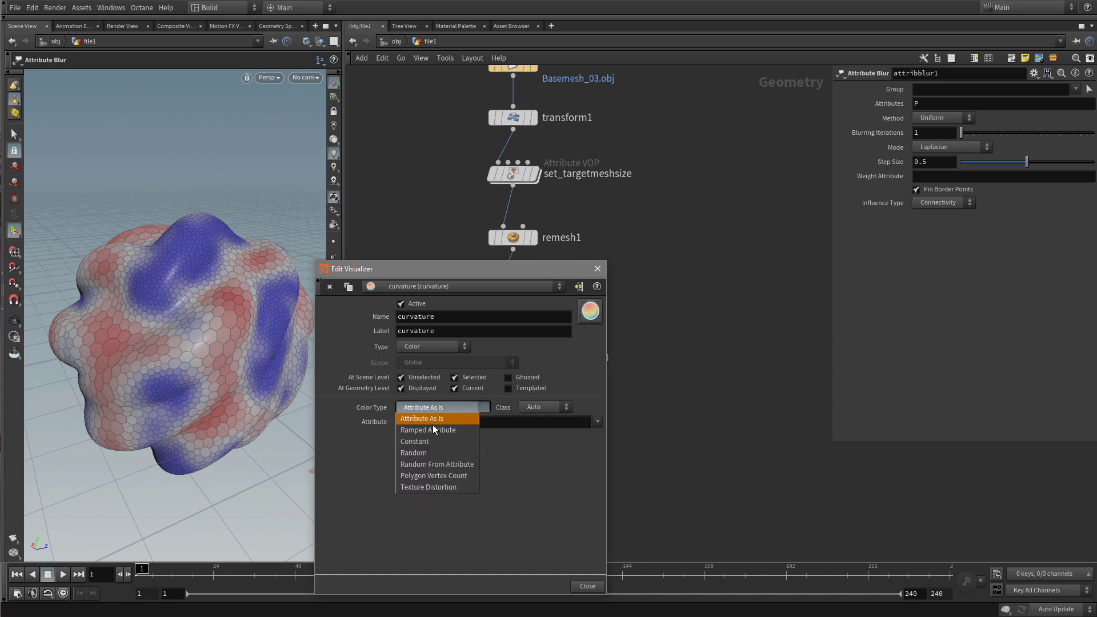
pyautogui.click(587, 586)
pyautogui.click(334, 419)
pyautogui.click(337, 395)
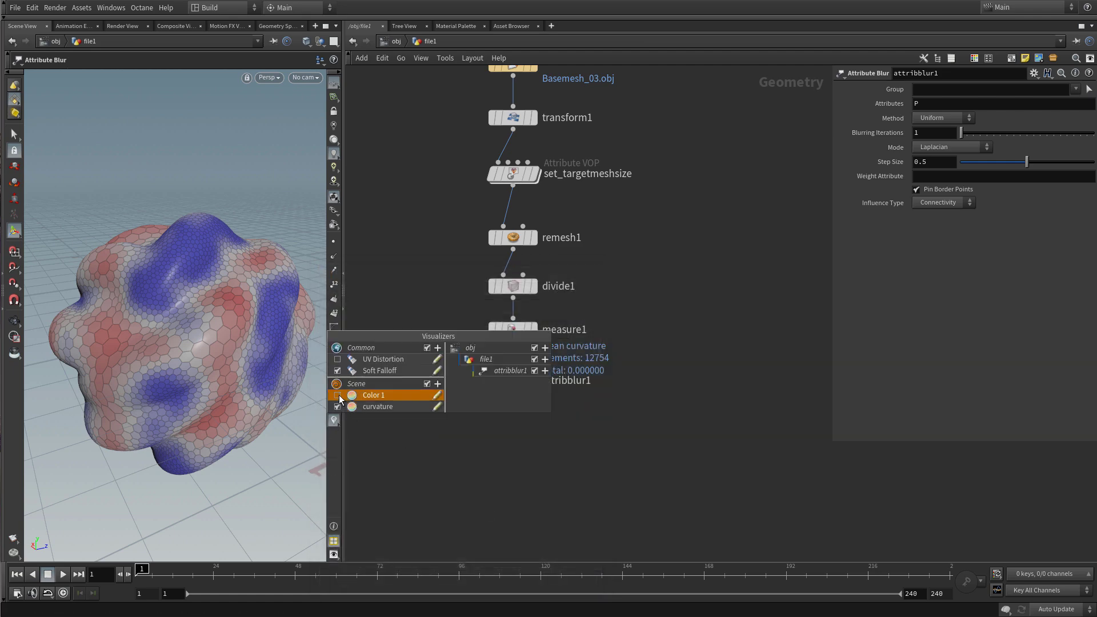
pyautogui.click(437, 406)
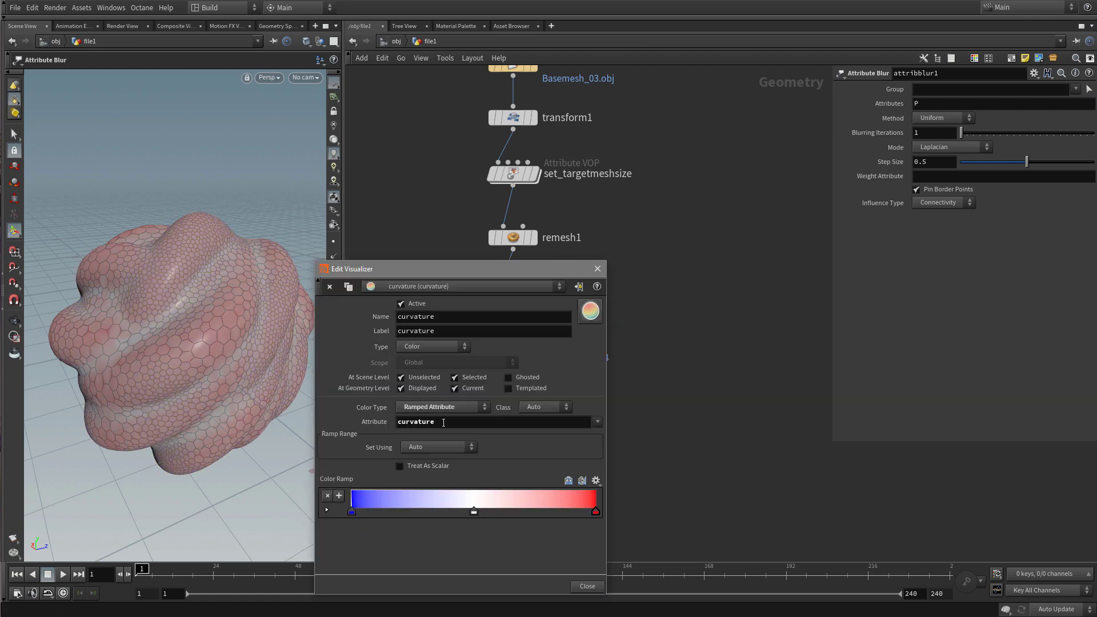
# Step: Set the curvature visualizer's ramp range to Center and Width with a width of 0.3, and close the editor
pyautogui.click(548, 406)
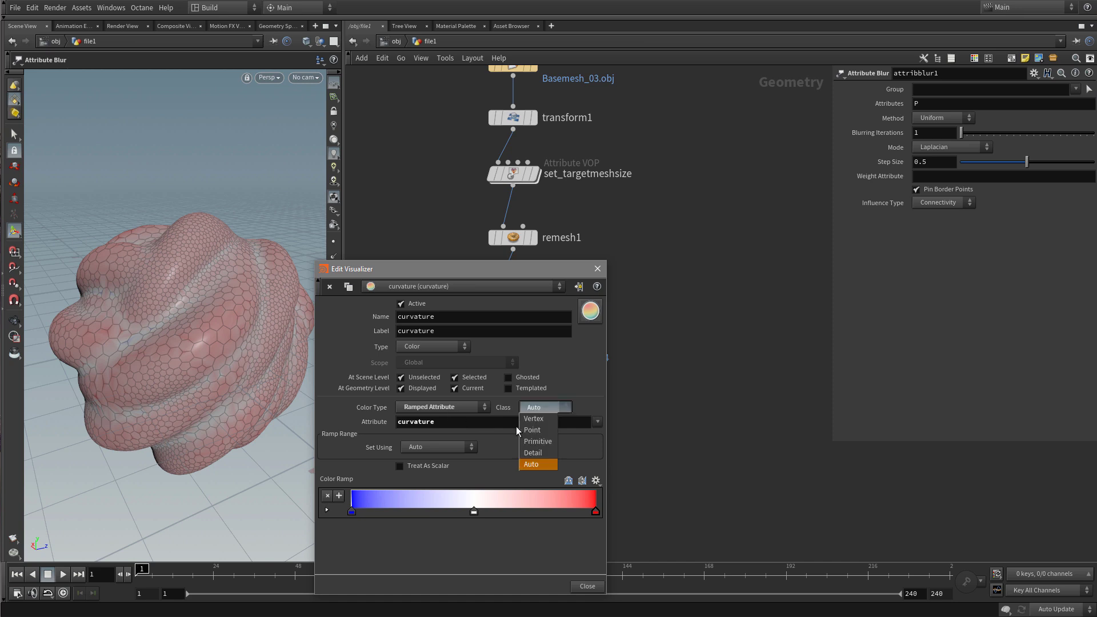
pyautogui.click(528, 464)
pyautogui.click(426, 449)
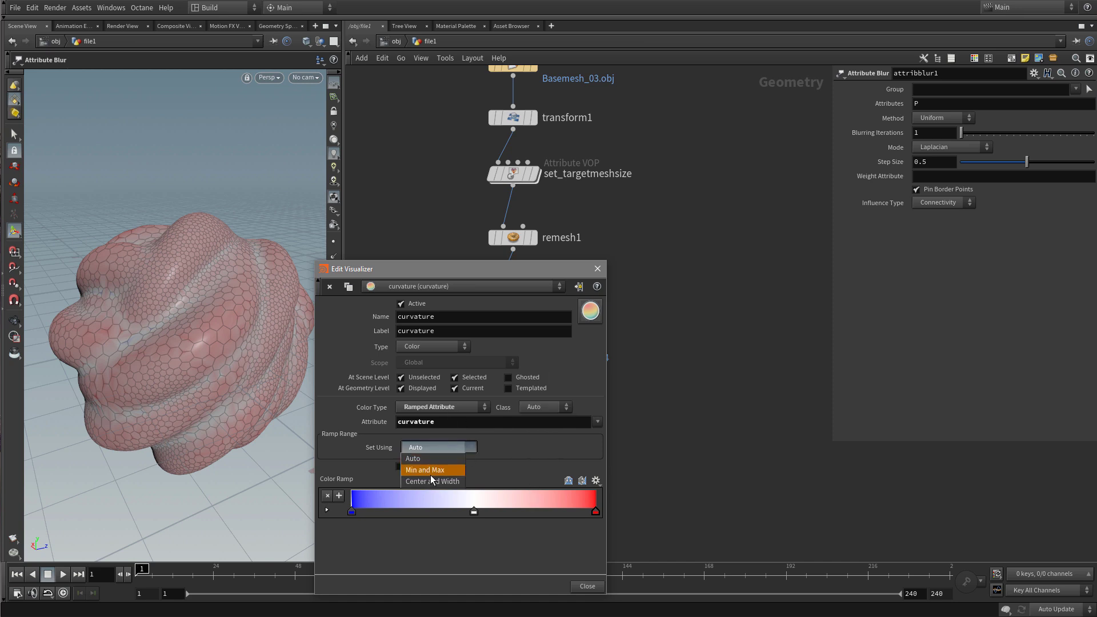
pyautogui.click(433, 480)
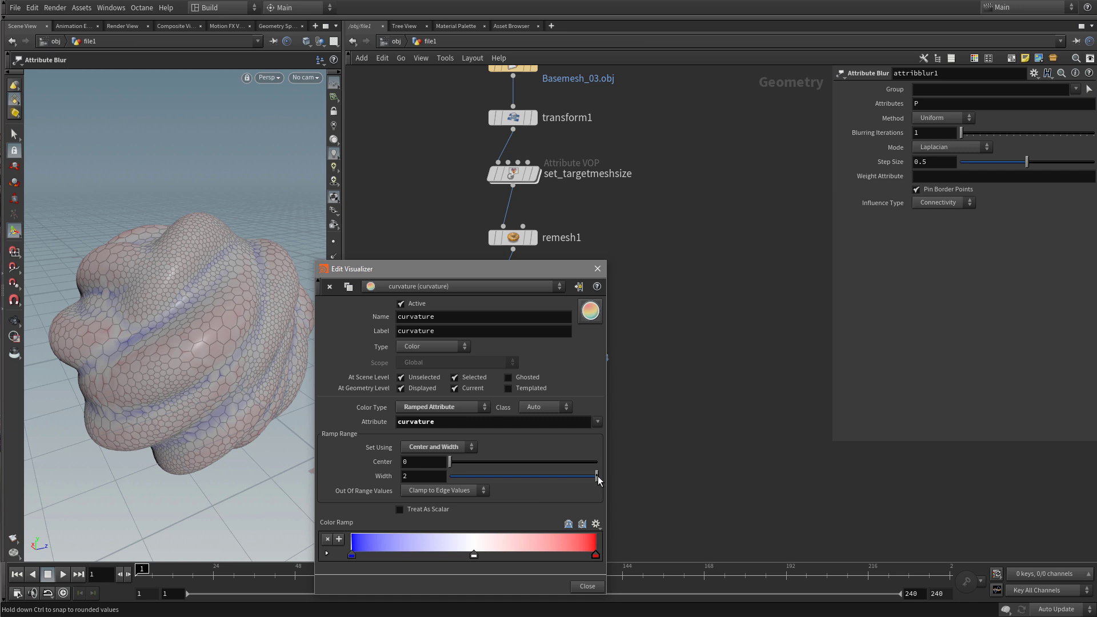
pyautogui.moveTo(597, 477); pyautogui.dragTo(495, 483)
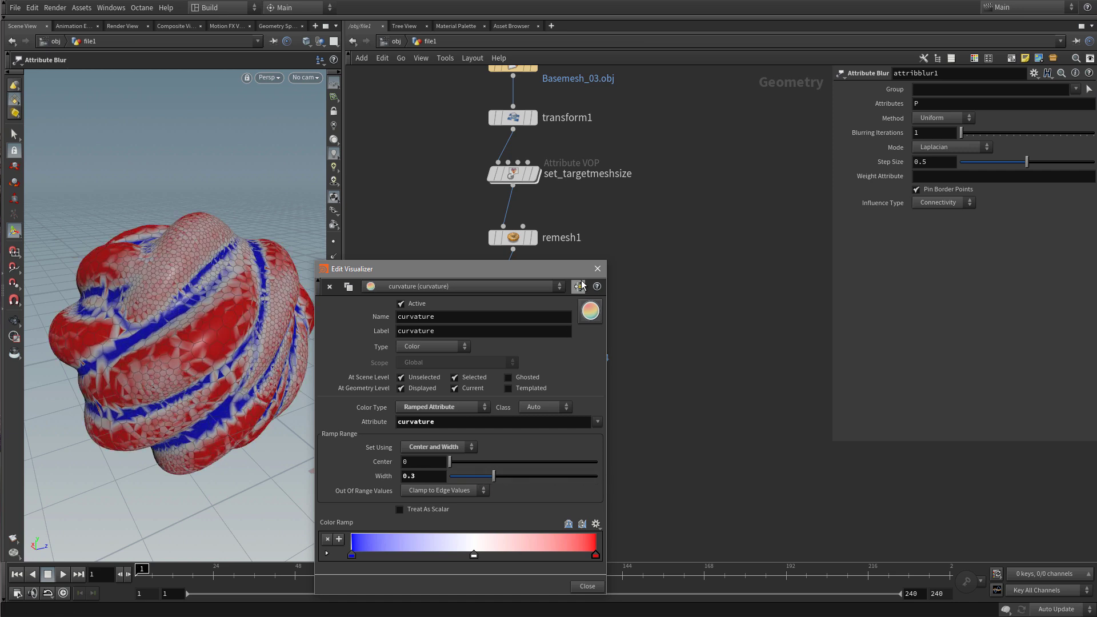
pyautogui.click(597, 269)
# Step: Make attribblur1 blur the curvature attribute with 2 blurring iterations, and inspect the mesh
pyautogui.moveTo(927, 105); pyautogui.dragTo(889, 103)
pyautogui.write('curvature')
pyautogui.press('Return')
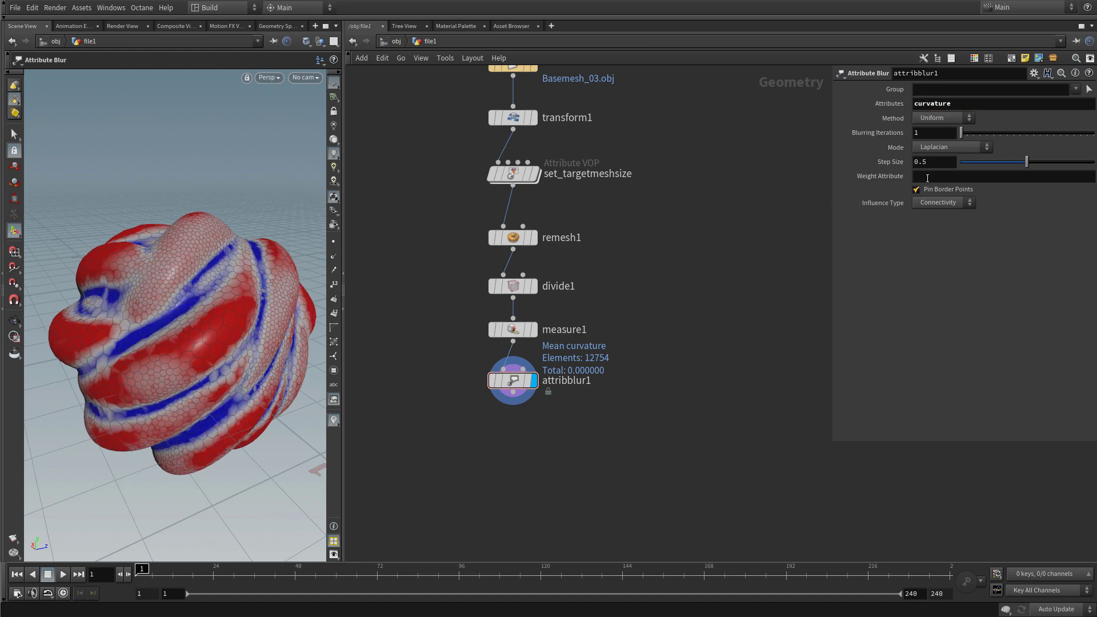
pyautogui.moveTo(928, 132); pyautogui.dragTo(883, 132)
pyautogui.write('2')
pyautogui.press('Return')
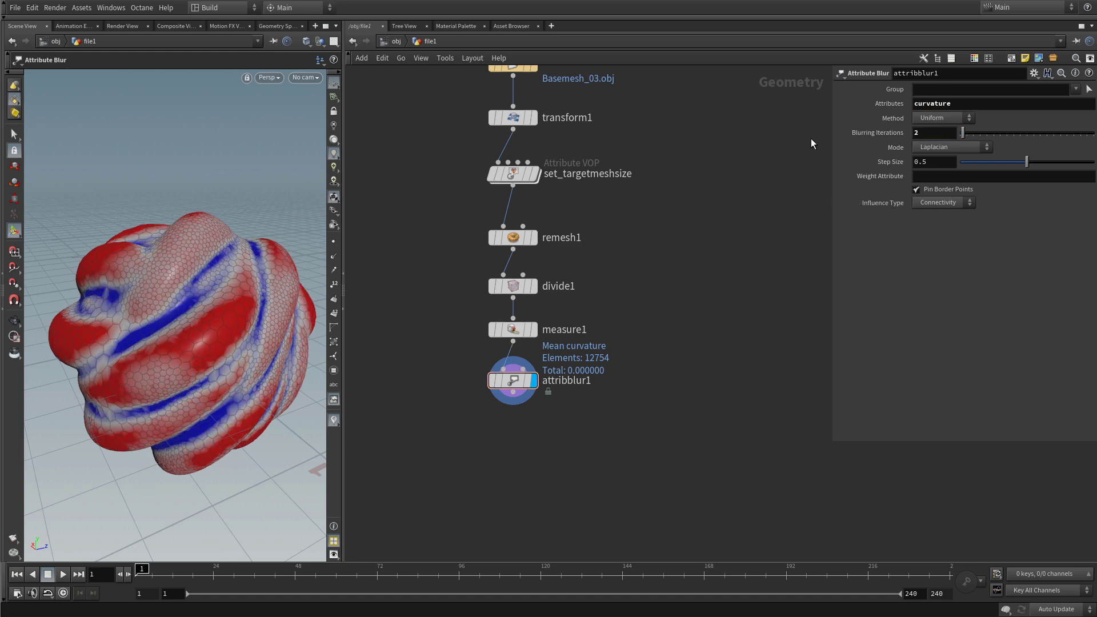
pyautogui.keyDown('alt'); pyautogui.moveTo(156, 323); pyautogui.dragTo(232, 364); pyautogui.keyUp('alt')
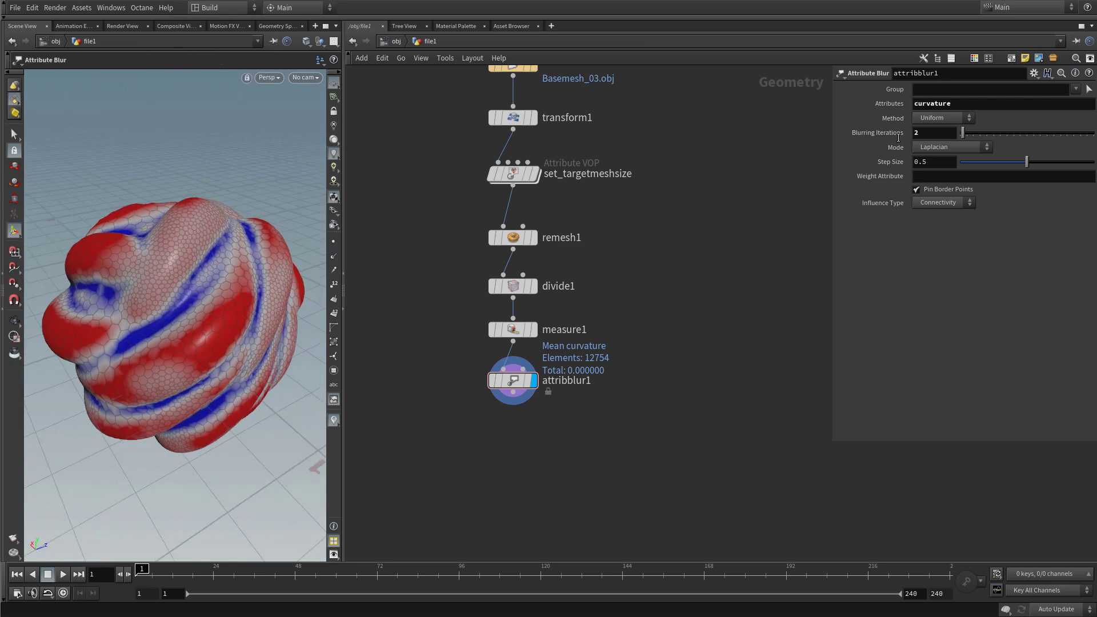
# Step: Set attribblur1's blurring iterations to 3 and inspect the smoothed curvature
pyautogui.moveTo(927, 133); pyautogui.dragTo(866, 131)
pyautogui.write('3')
pyautogui.press('Return')
pyautogui.keyDown('alt'); pyautogui.moveTo(111, 348); pyautogui.dragTo(232, 228); pyautogui.keyUp('alt')
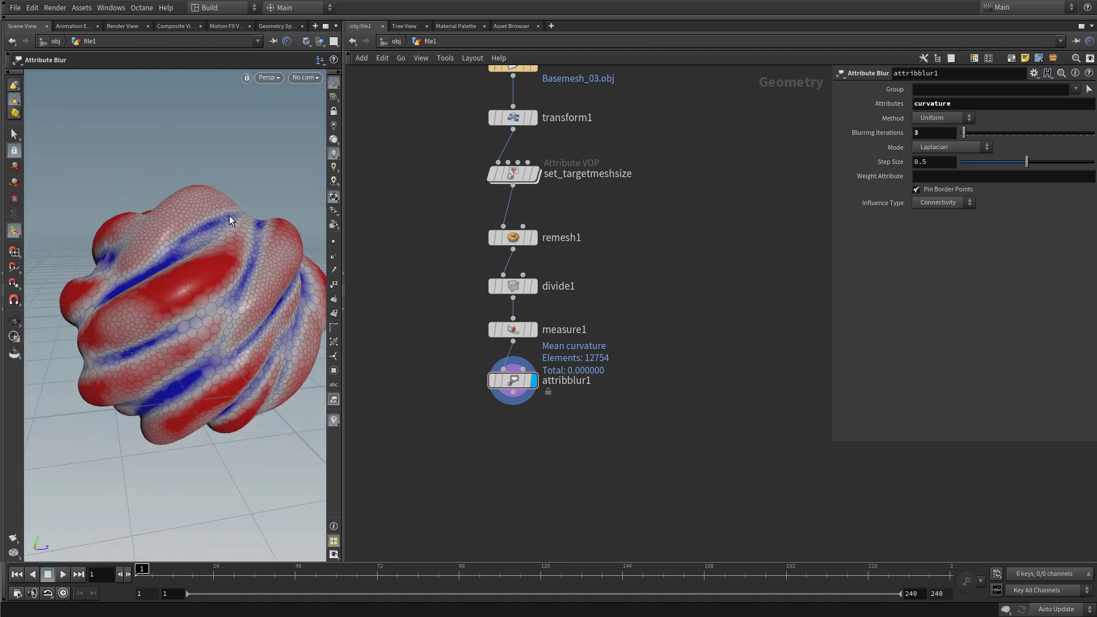
pyautogui.moveTo(163, 312)
pyautogui.keyDown('alt'); pyautogui.mouseDown()
pyautogui.moveTo(184, 320)
pyautogui.moveTo(162, 328)
pyautogui.mouseUp(); pyautogui.keyUp('alt')
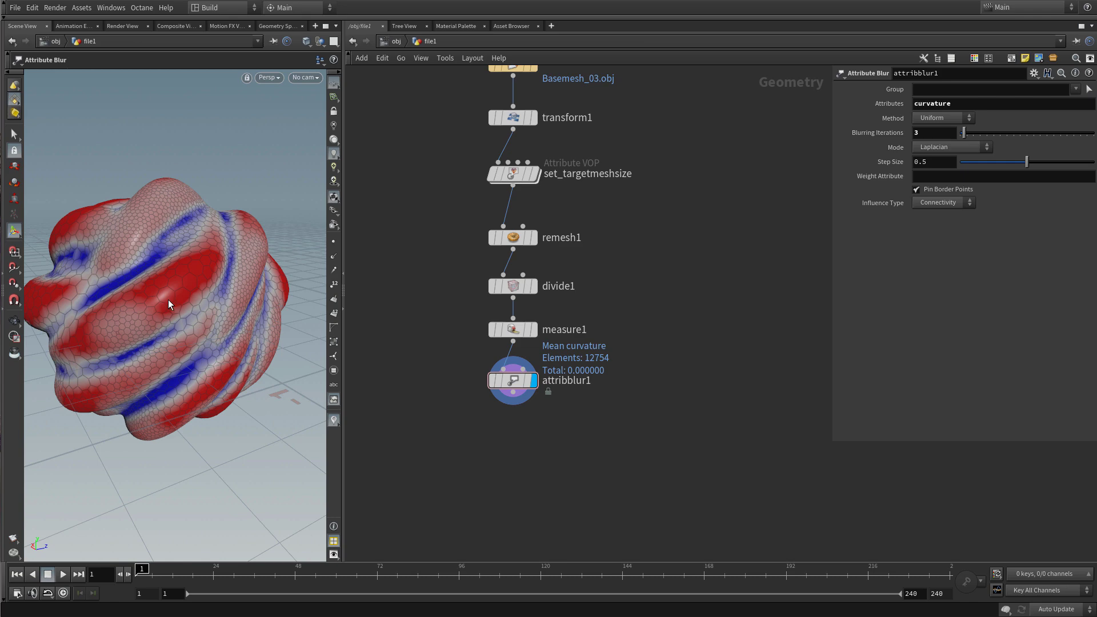
# Step: Connect a new Attribute Promote node after attribblur1 and display its output
pyautogui.press('Tab')
pyautogui.write('promo')
pyautogui.press('Return')
pyautogui.click(514, 441)
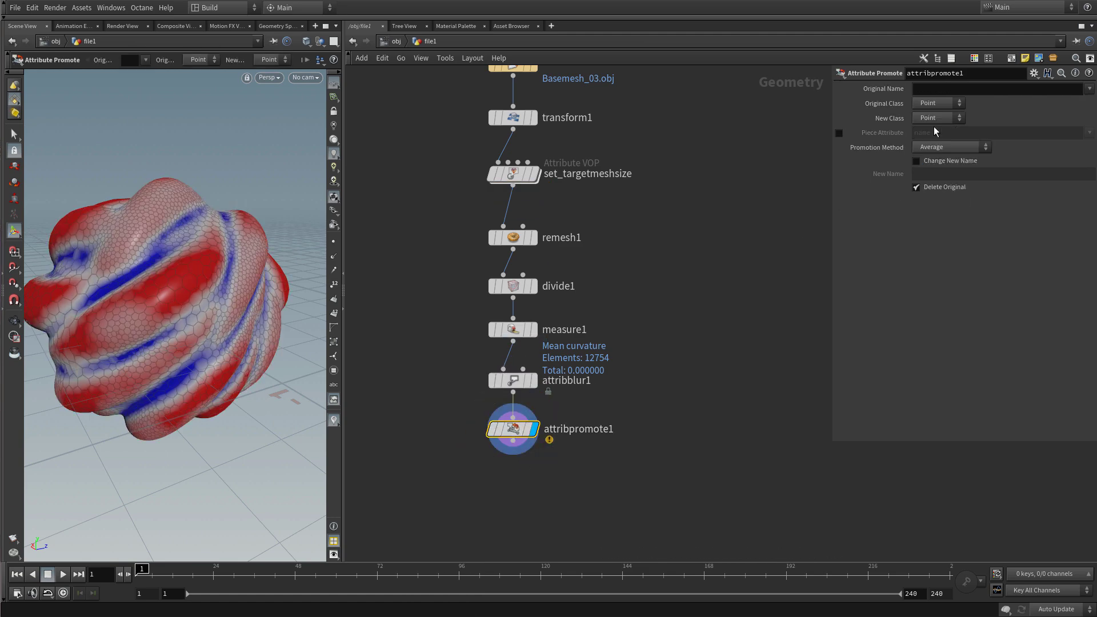
# Step: Promote the curvature attribute from Point to Primitive in attribpromote1
pyautogui.click(947, 92)
pyautogui.write('vurvature')
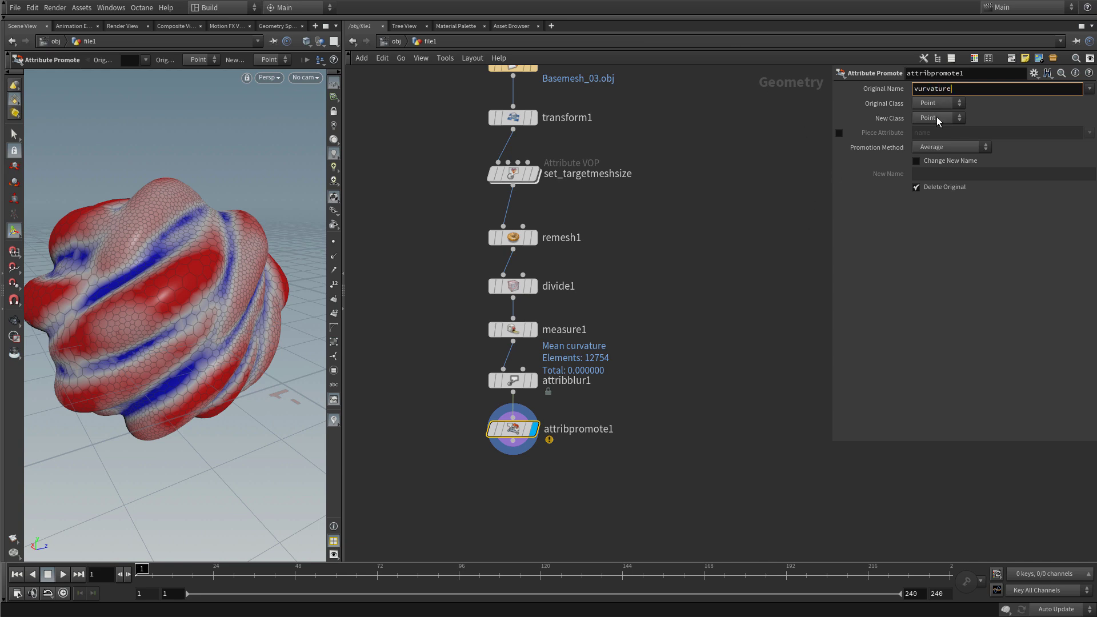
pyautogui.click(937, 118)
pyautogui.click(931, 145)
pyautogui.click(919, 89)
pyautogui.write('c')
pyautogui.press('Return')
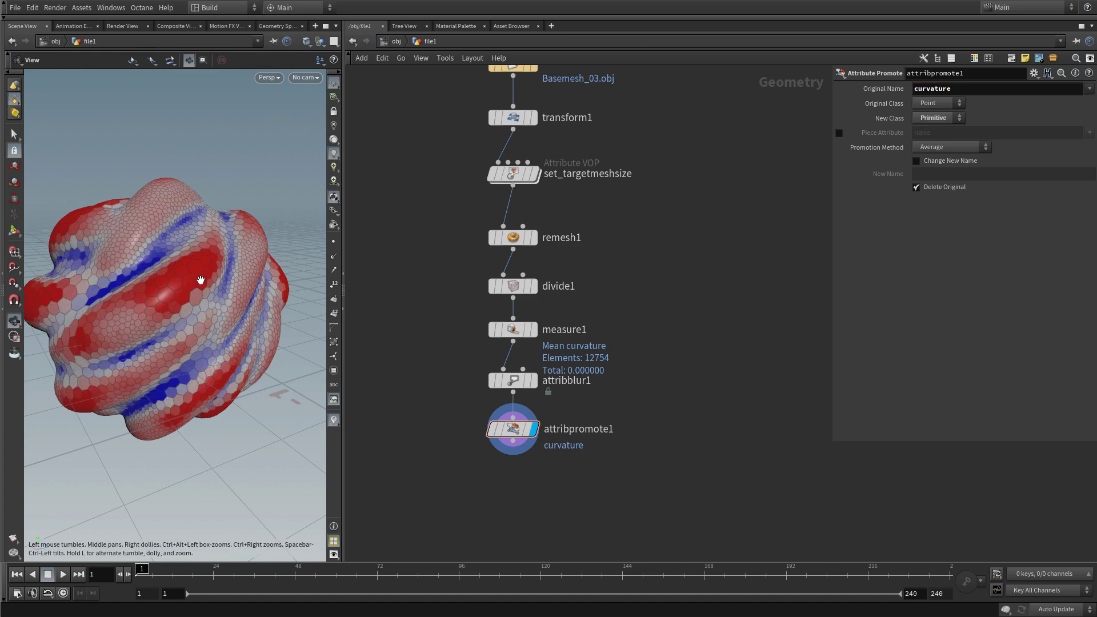
# Step: Make attribpromote1 write its result to a new attribute named curvature2 and keep the original attribute
pyautogui.keyDown('alt'); pyautogui.moveTo(191, 282); pyautogui.dragTo(197, 356); pyautogui.keyUp('alt')
pyautogui.keyDown('alt'); pyautogui.moveTo(197, 355); pyautogui.dragTo(238, 263, button='right'); pyautogui.keyUp('alt')
pyautogui.keyDown('alt'); pyautogui.moveTo(238, 262); pyautogui.dragTo(213, 355); pyautogui.keyUp('alt')
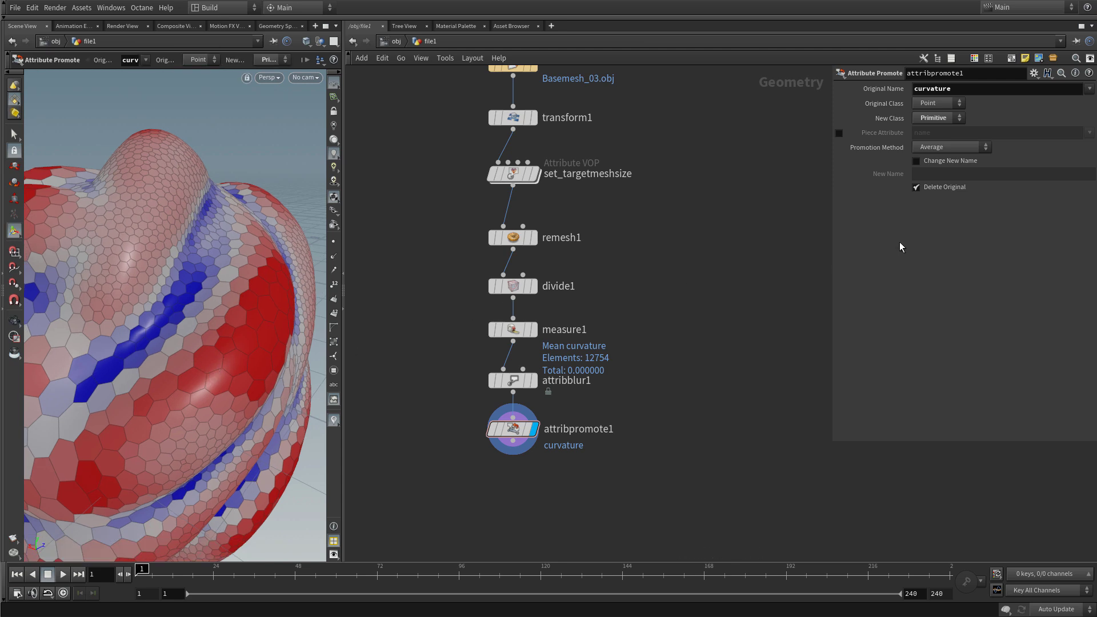
pyautogui.click(916, 162)
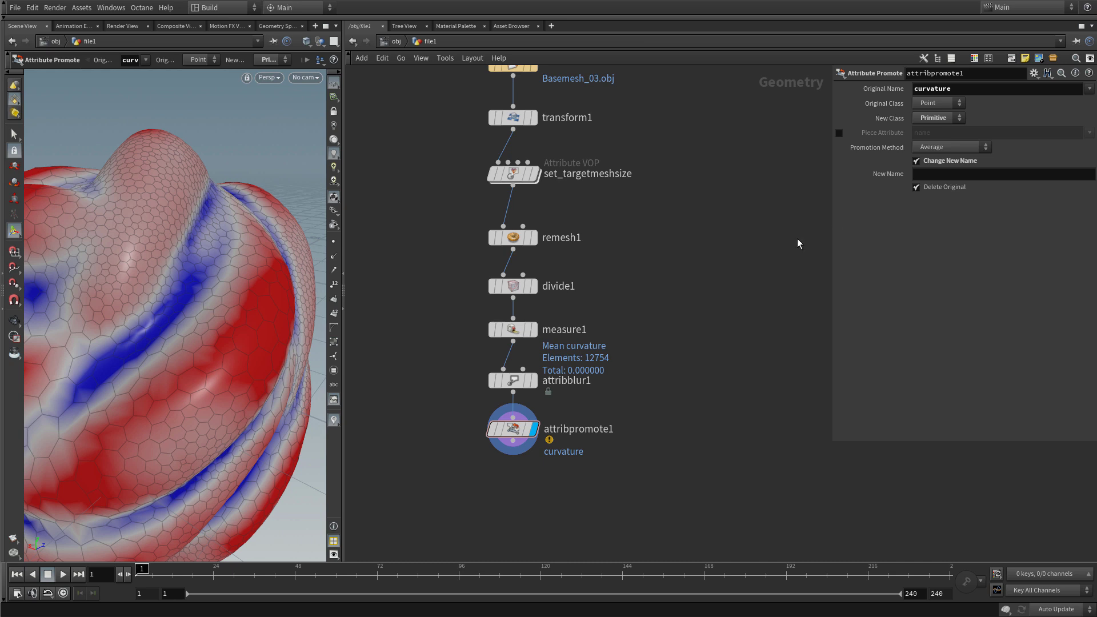
pyautogui.click(920, 186)
pyautogui.click(921, 174)
pyautogui.write('curvature2')
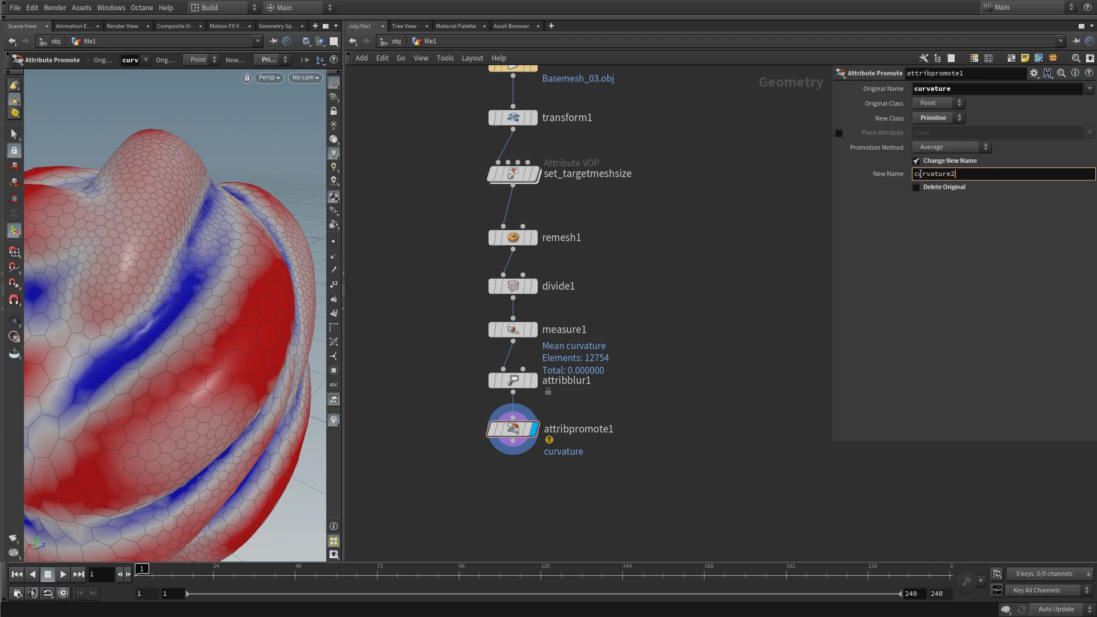
pyautogui.press('Return')
# Step: Edit the scene's curvature visualizer so that it colours the mesh by the curvature2 attribute
pyautogui.moveTo(683, 404); pyautogui.dragTo(730, 303, button='middle')
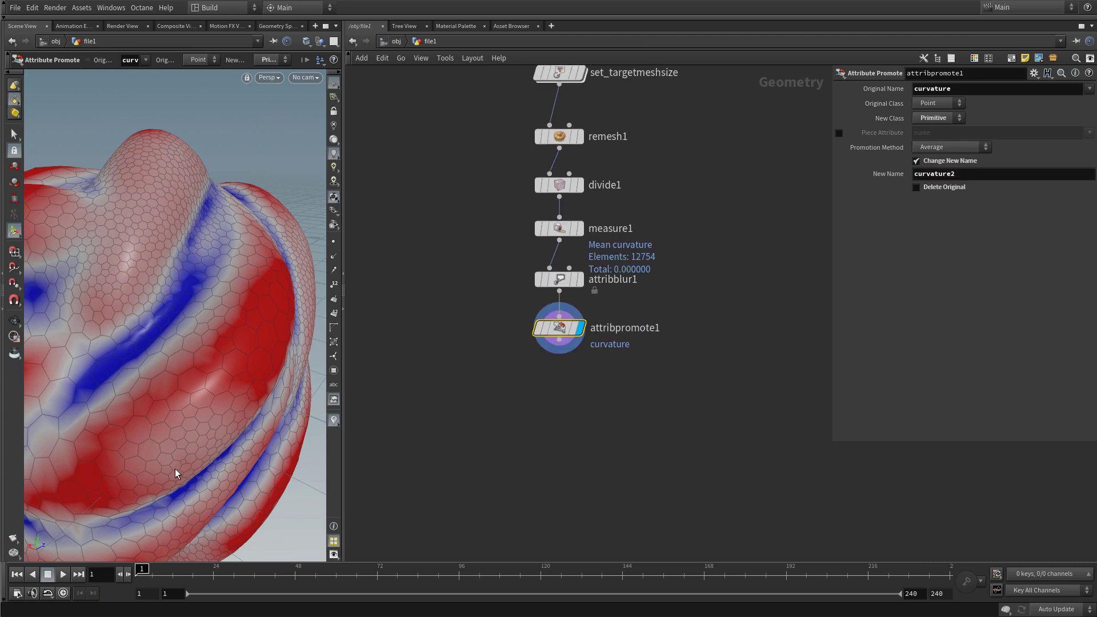
pyautogui.click(334, 420)
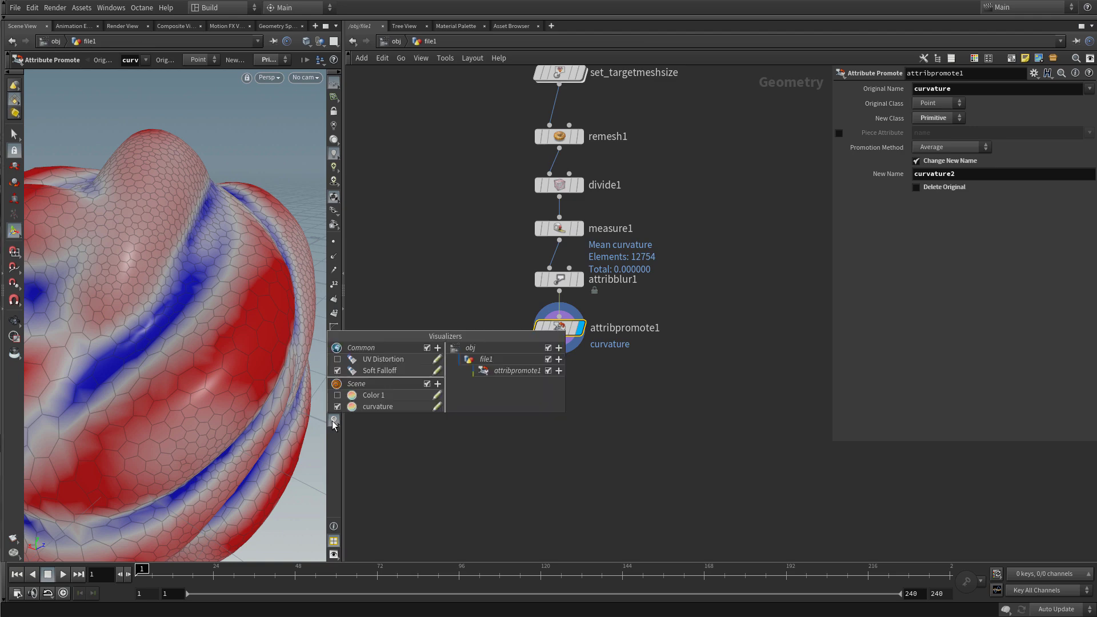
pyautogui.click(437, 407)
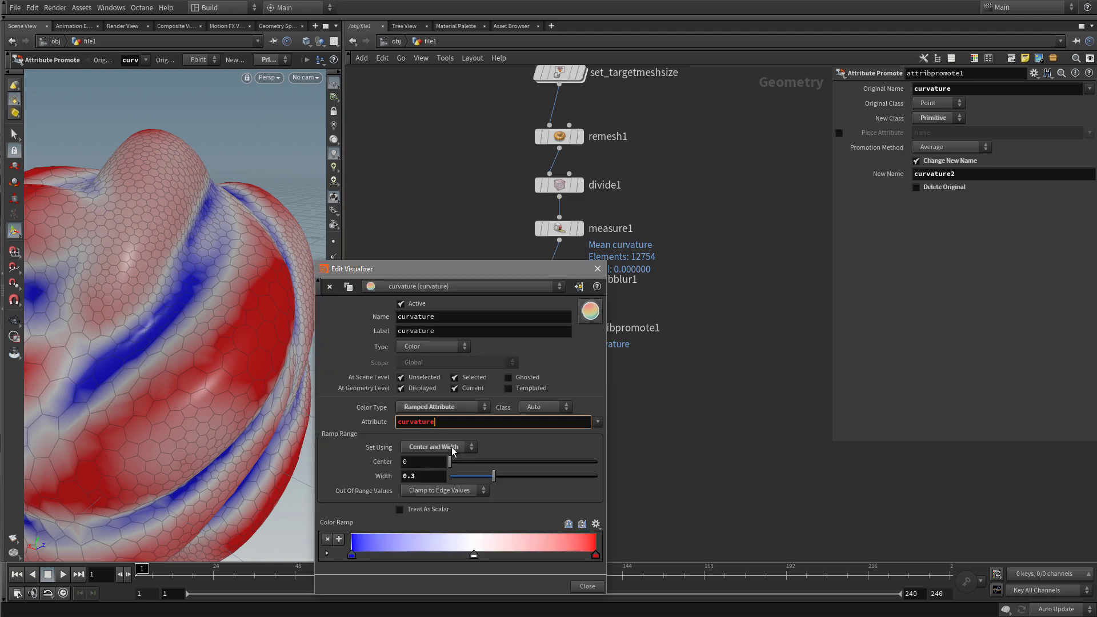
pyautogui.click(583, 587)
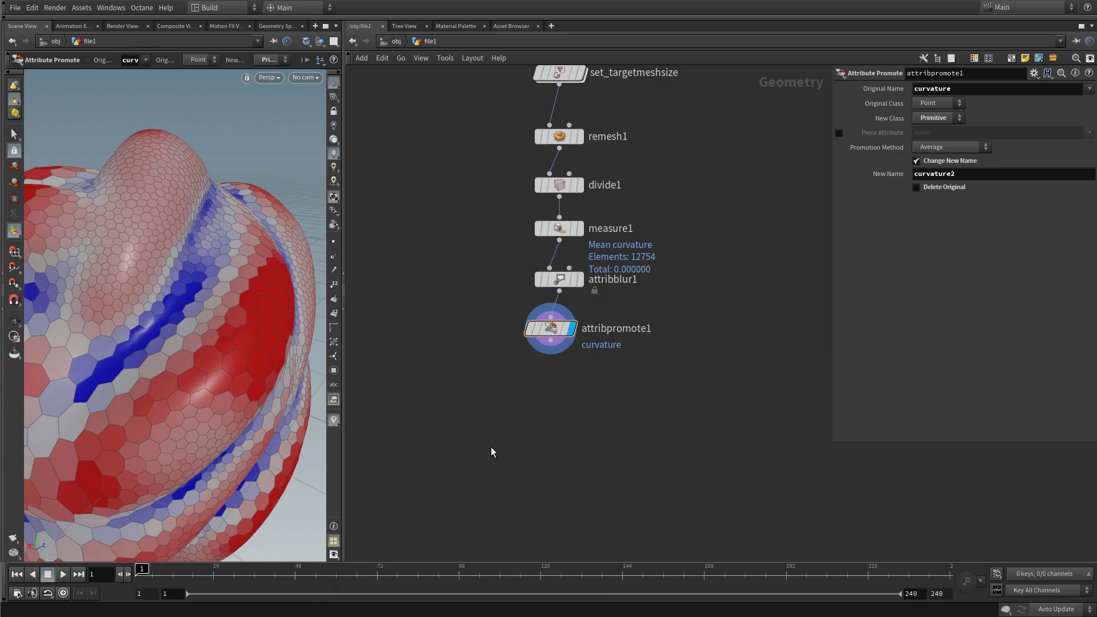
# Step: Connect a second Attribute Promote node after attribpromote1 and display its output
pyautogui.press('Tab')
pyautogui.write('prom')
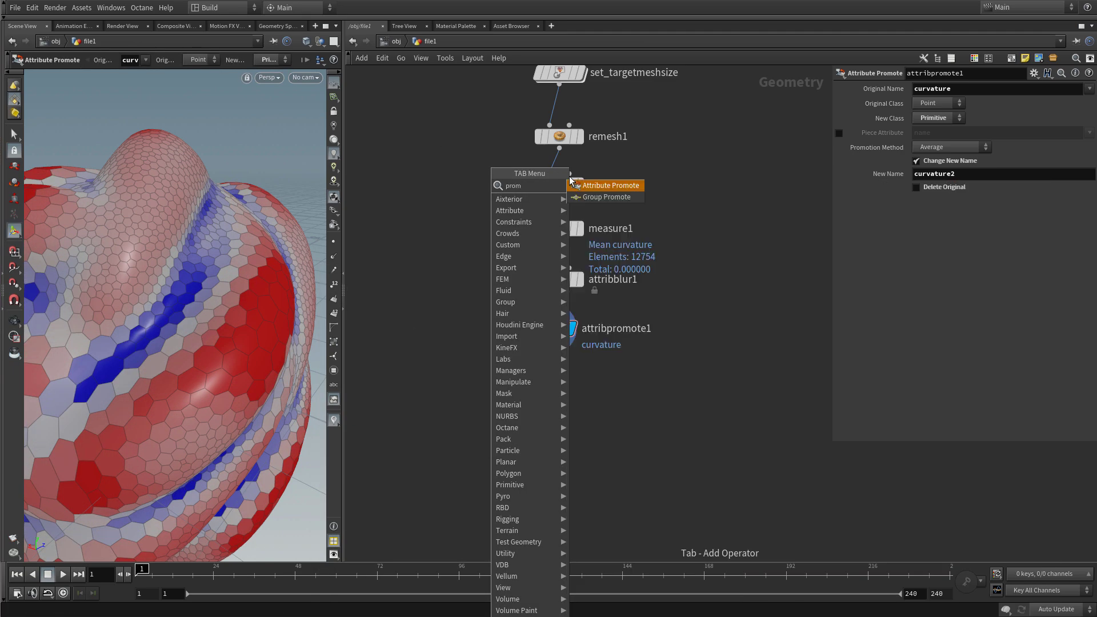
pyautogui.click(628, 186)
pyautogui.click(552, 414)
pyautogui.moveTo(552, 415); pyautogui.dragTo(552, 378)
pyautogui.click(572, 374)
# Step: Promote the curvature2 attribute from Primitive to Vertex in attribpromote2
pyautogui.click(941, 90)
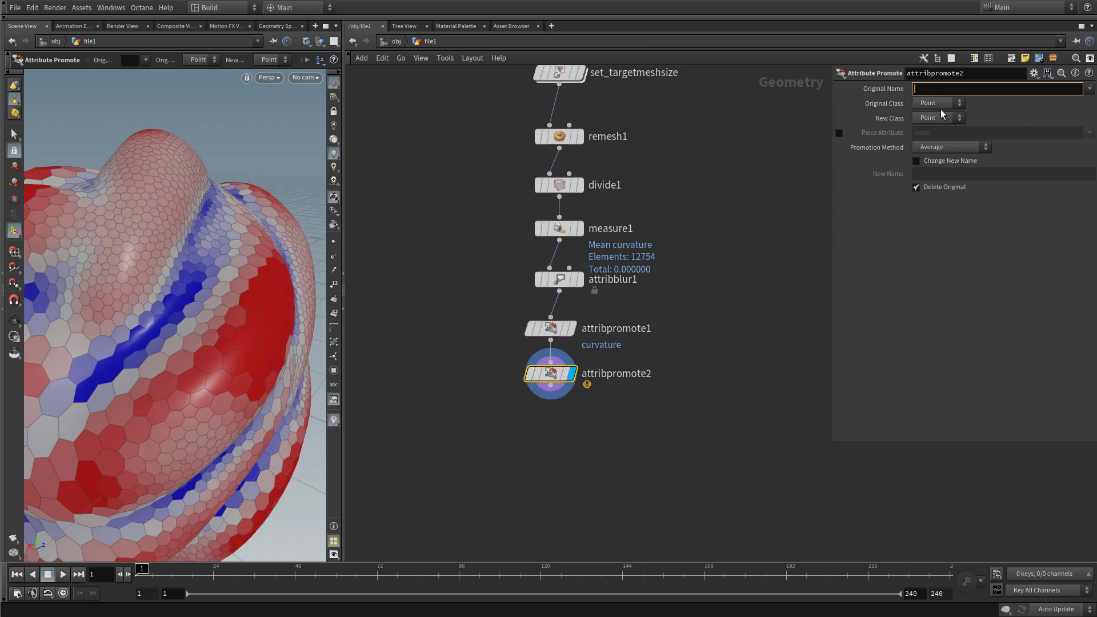
pyautogui.write('curvature2')
pyautogui.press('Return')
pyautogui.click(940, 103)
pyautogui.click(944, 116)
pyautogui.click(944, 116)
pyautogui.click(931, 166)
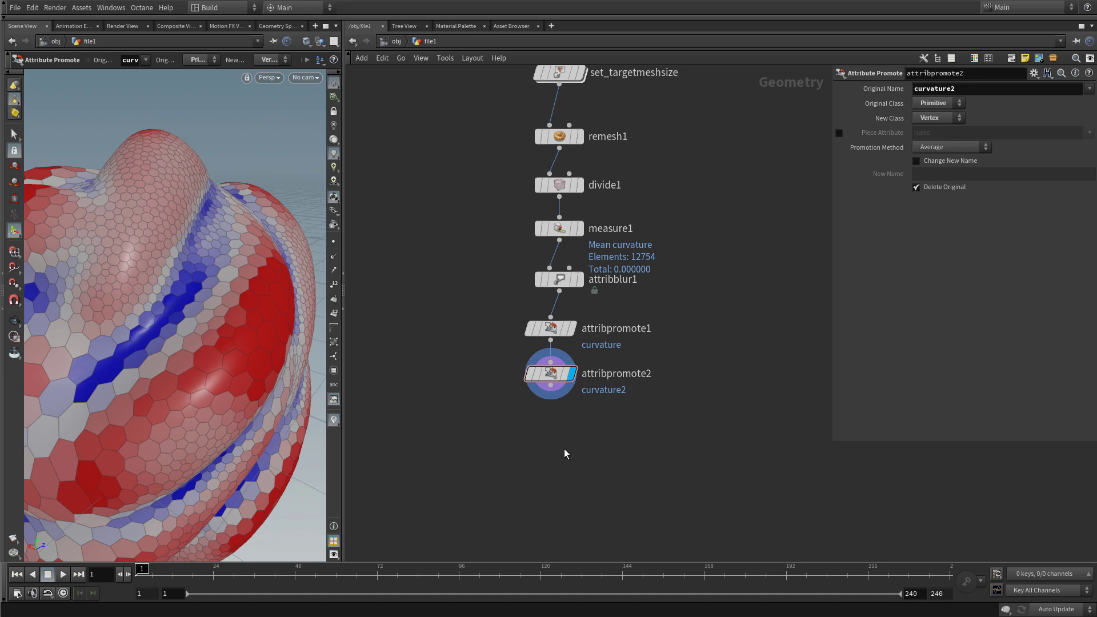
# Step: Connect a Vertex Split node after attribpromote2 and display its output
pyautogui.press('Tab')
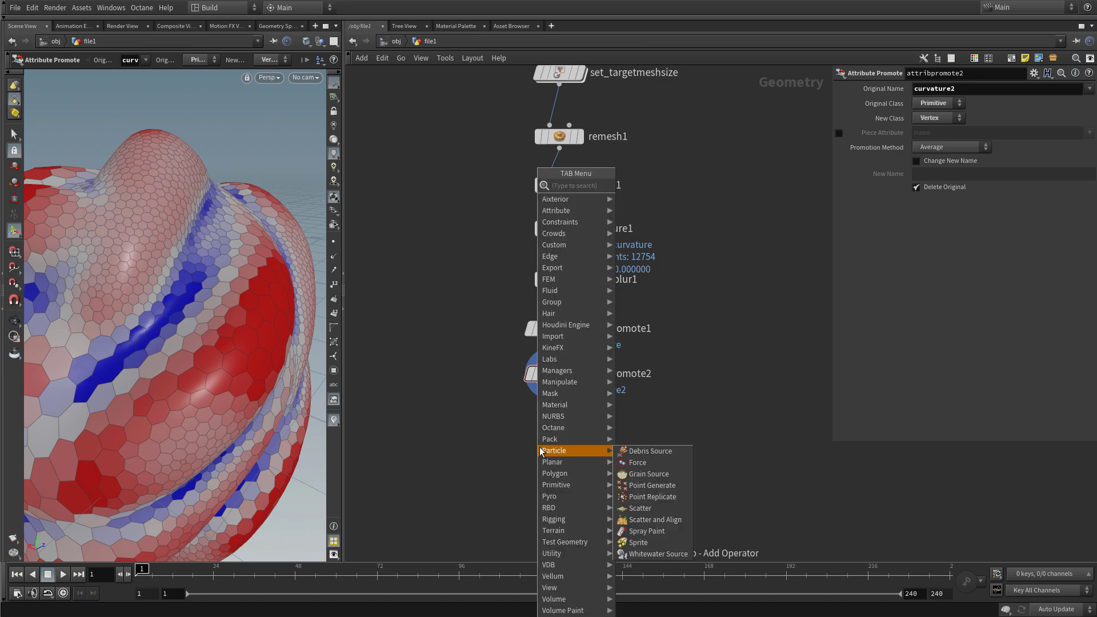
pyautogui.write('verte')
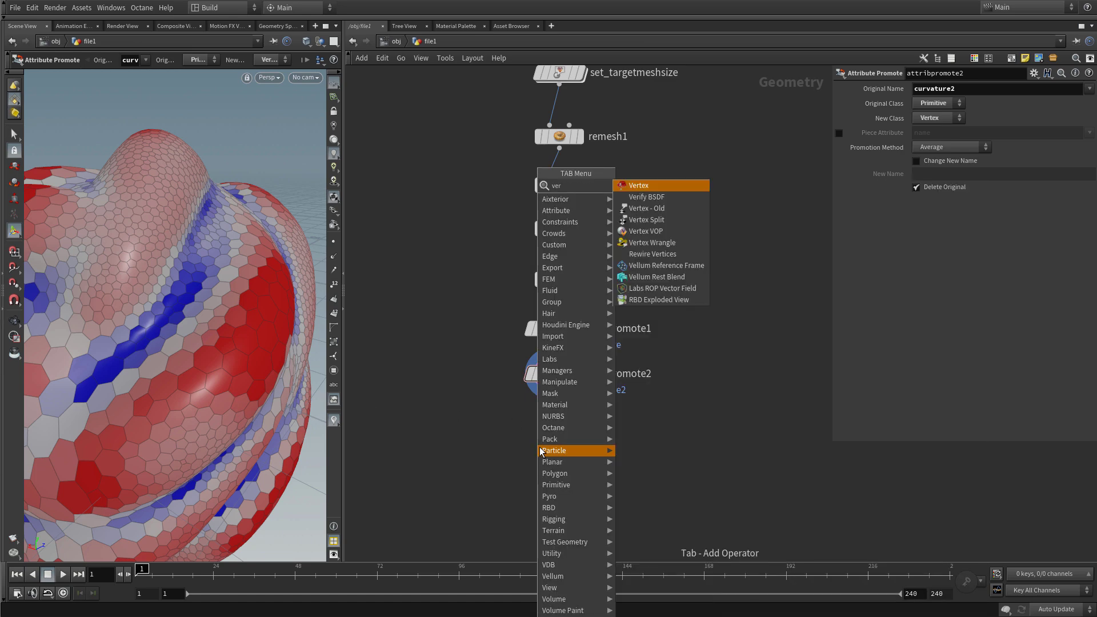
pyautogui.press('Down')
pyautogui.press('Down')
pyautogui.press('Return')
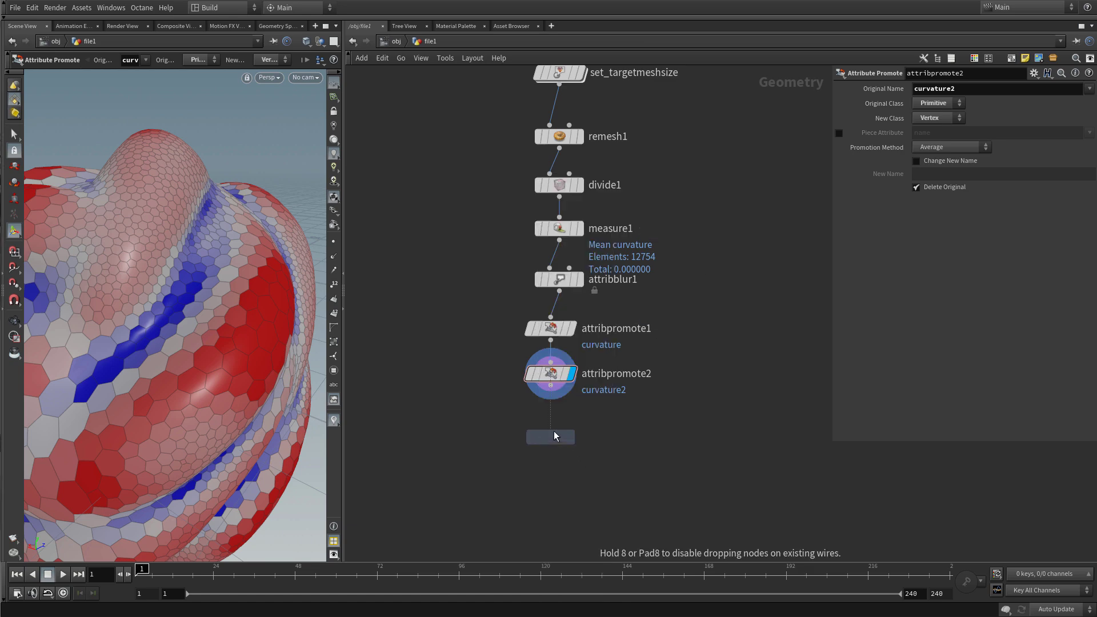
pyautogui.click(551, 431)
pyautogui.click(571, 429)
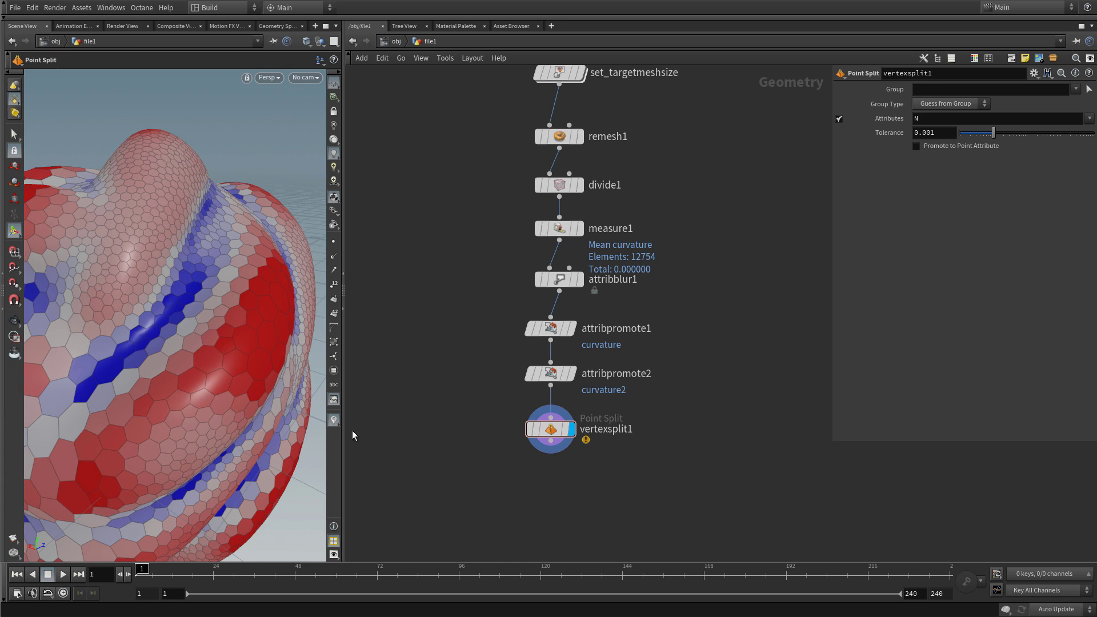
# Step: Turn off the attribute visualizers and switch the viewport to Smooth Shaded display
pyautogui.click(332, 425)
pyautogui.click(304, 42)
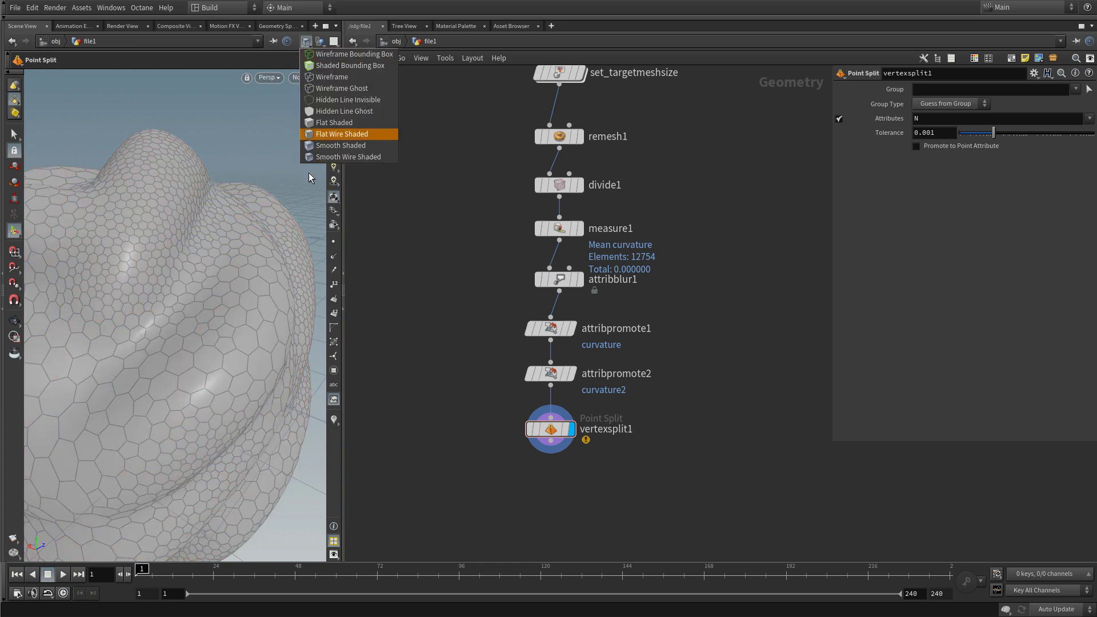
pyautogui.click(334, 147)
pyautogui.press('Escape')
pyautogui.moveTo(233, 396)
pyautogui.mouseDown()
pyautogui.moveTo(223, 317)
pyautogui.moveTo(150, 276)
pyautogui.mouseUp()
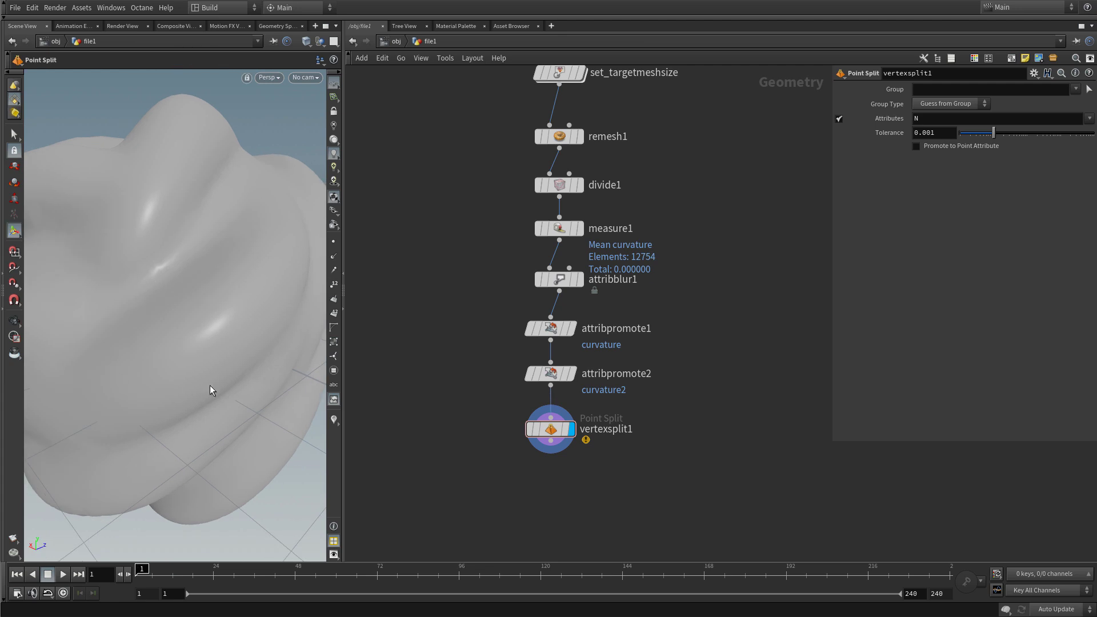
# Step: Make vertexsplit1 split the points by the curvature2 attribute and inspect the surface
pyautogui.doubleClick(928, 126)
pyautogui.write('curvature2')
pyautogui.press('Return')
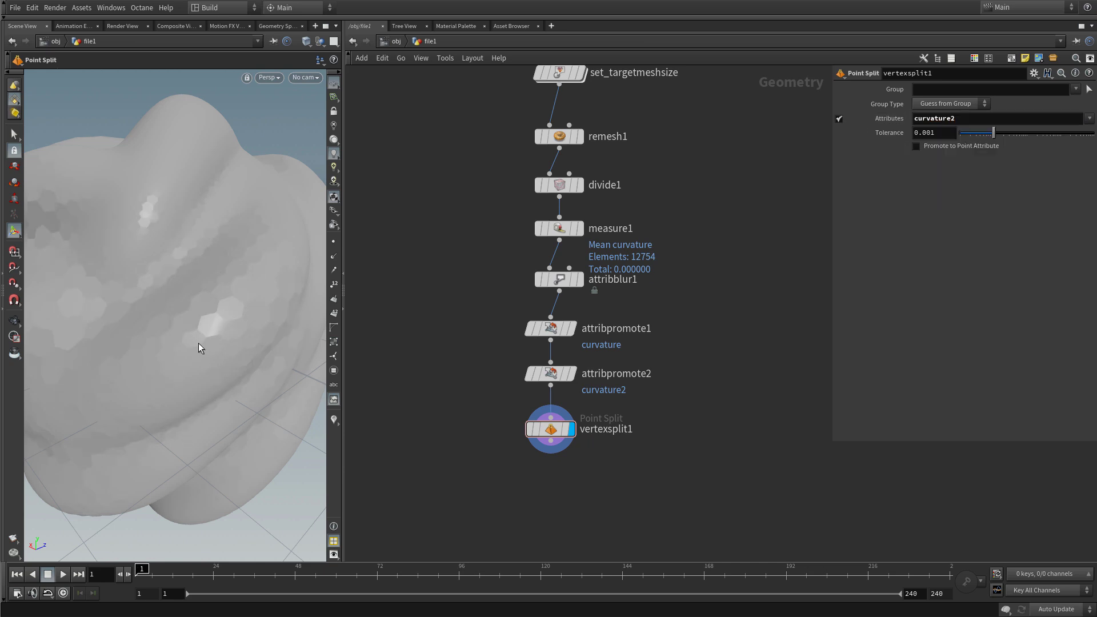
pyautogui.press('Escape')
pyautogui.moveTo(218, 281); pyautogui.dragTo(213, 307)
pyautogui.press('Return')
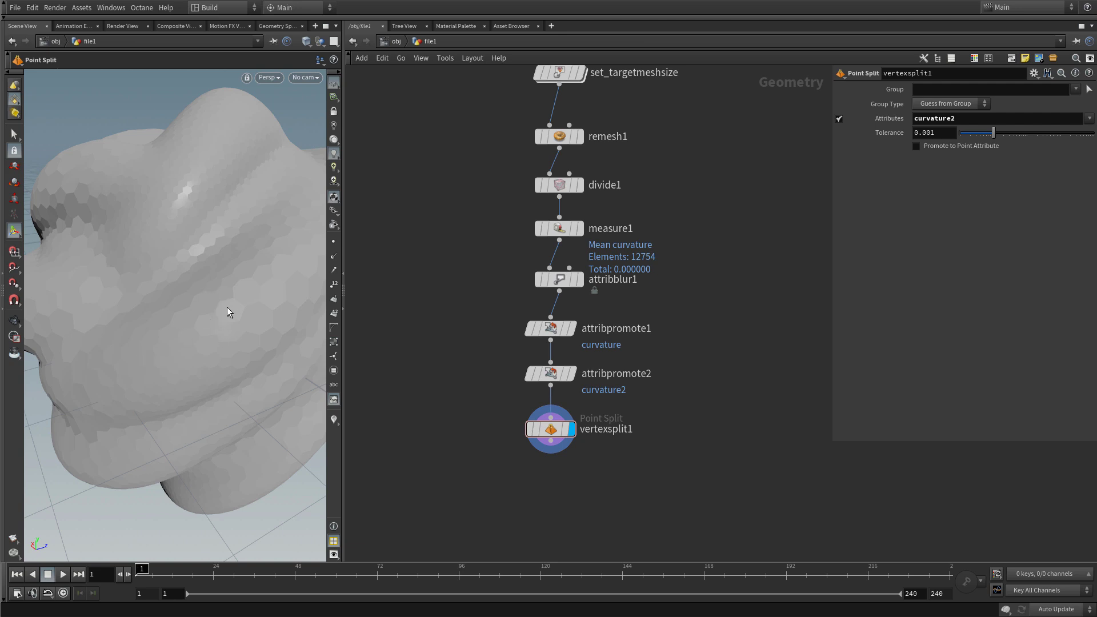
# Step: Raise vertexsplit1's tolerance to 0.0313131 and inspect the split mesh from several angles
pyautogui.moveTo(994, 133); pyautogui.dragTo(1043, 138)
pyautogui.press('Escape')
pyautogui.moveTo(184, 308); pyautogui.dragTo(232, 260)
pyautogui.moveTo(230, 264); pyautogui.dragTo(228, 297)
pyautogui.press('Return')
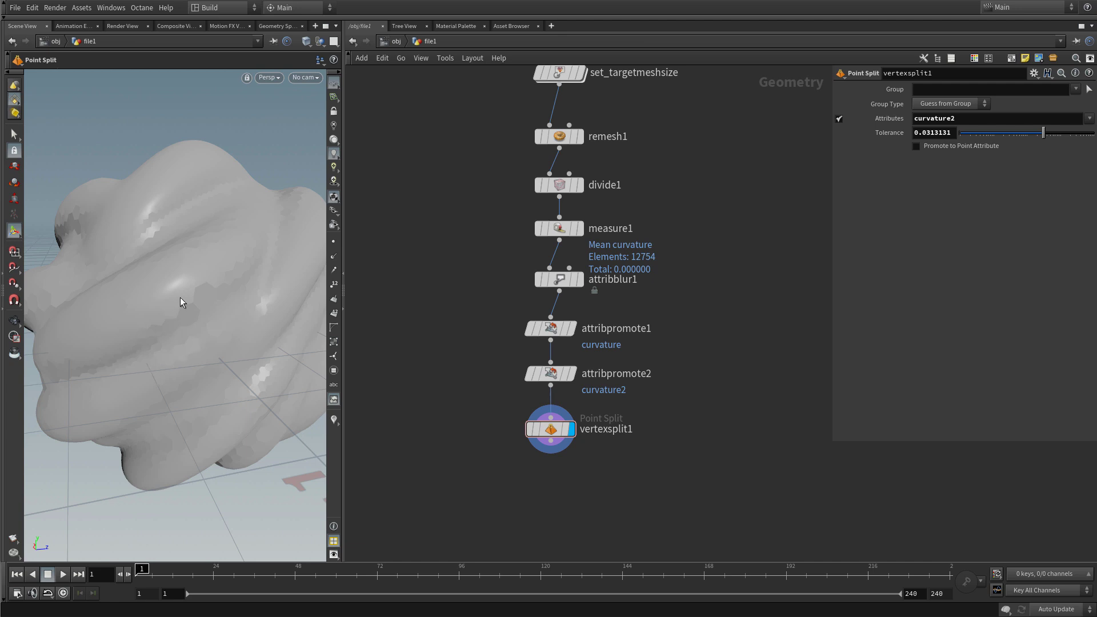
# Step: Connect a PolyExtrude node after vertexsplit1, display its output and set the extrusion distance to 0.02
pyautogui.moveTo(659, 449); pyautogui.dragTo(657, 323, button='middle')
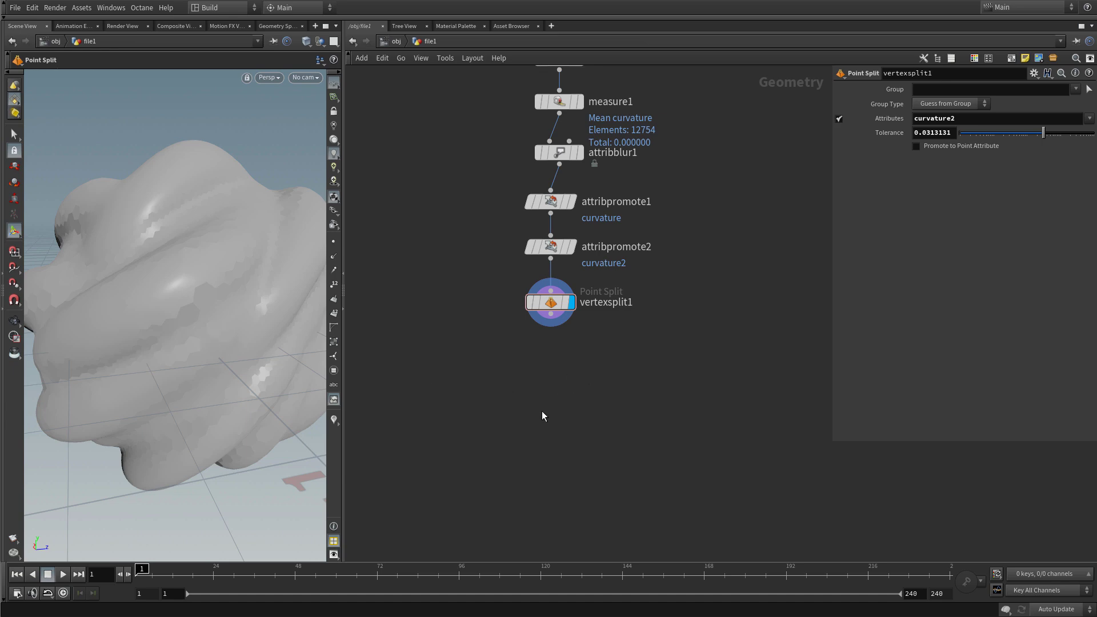
pyautogui.press('Tab')
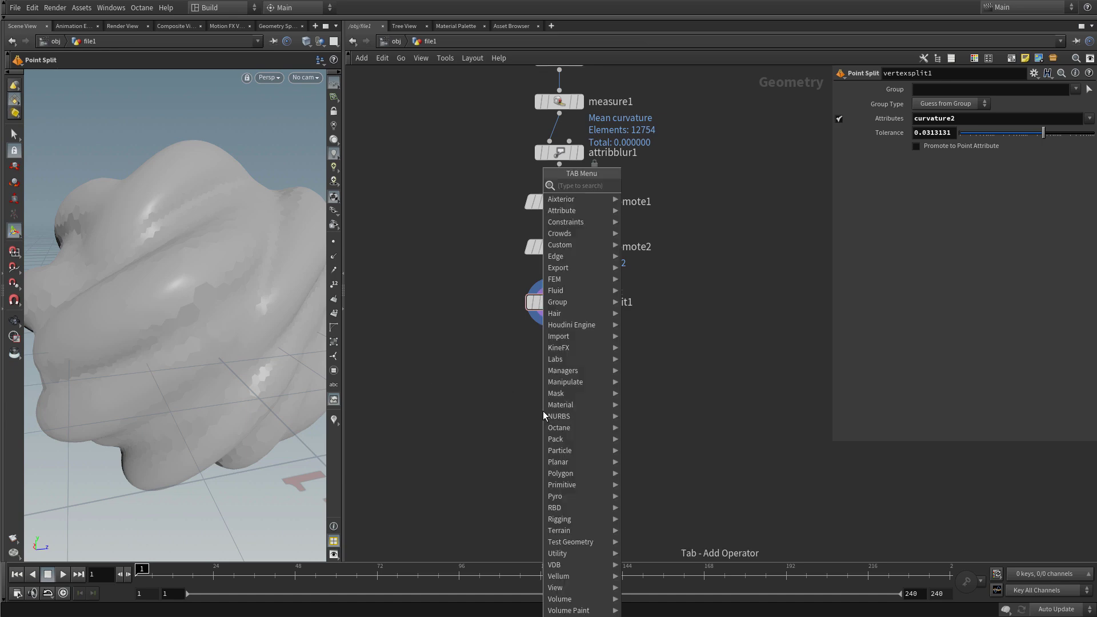
pyautogui.write('polyex')
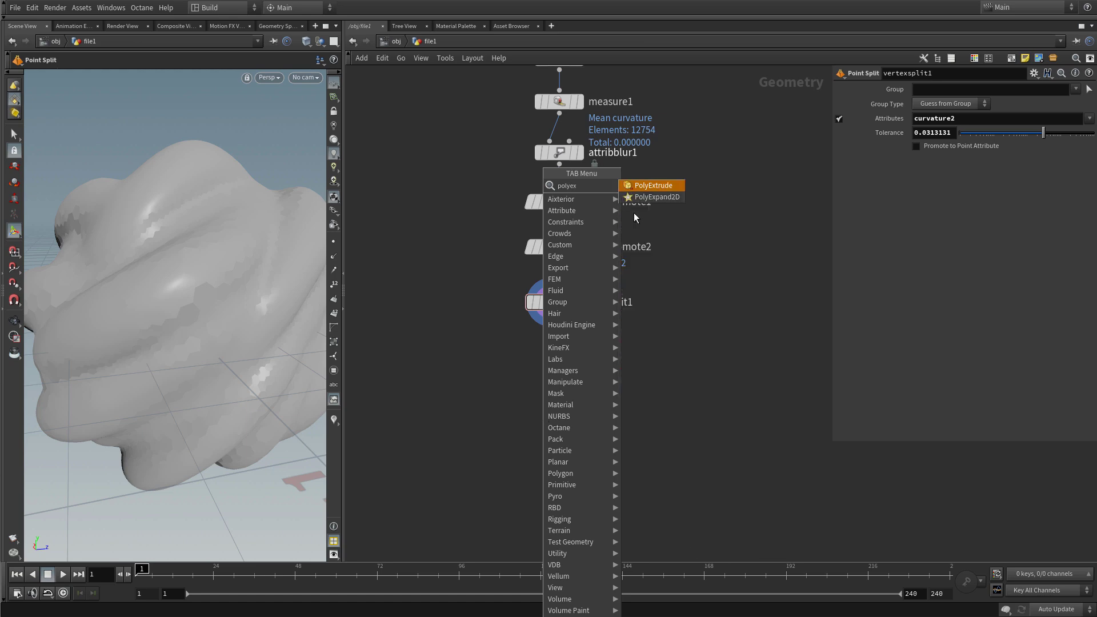
pyautogui.click(657, 192)
pyautogui.click(570, 372)
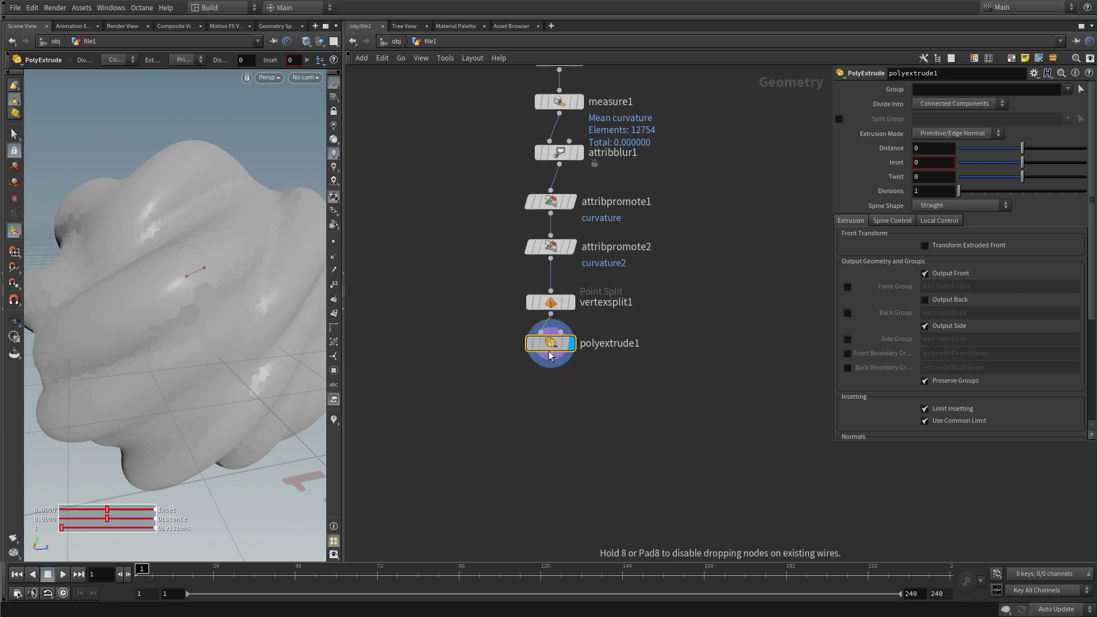
pyautogui.write('0.02')
pyautogui.press('Return')
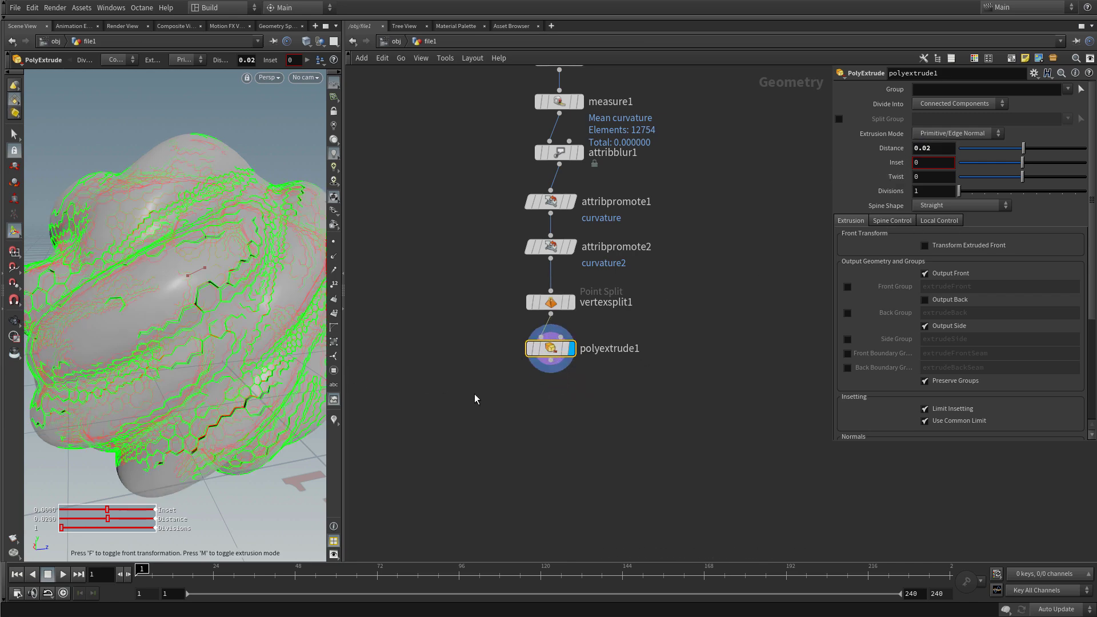
# Step: Examine the gaps between the extruded pieces, first shaded and close up in Smooth Wire Shaded display
pyautogui.click(15, 169)
pyautogui.keyDown('alt'); pyautogui.moveTo(218, 306); pyautogui.dragTo(209, 267); pyautogui.keyUp('alt')
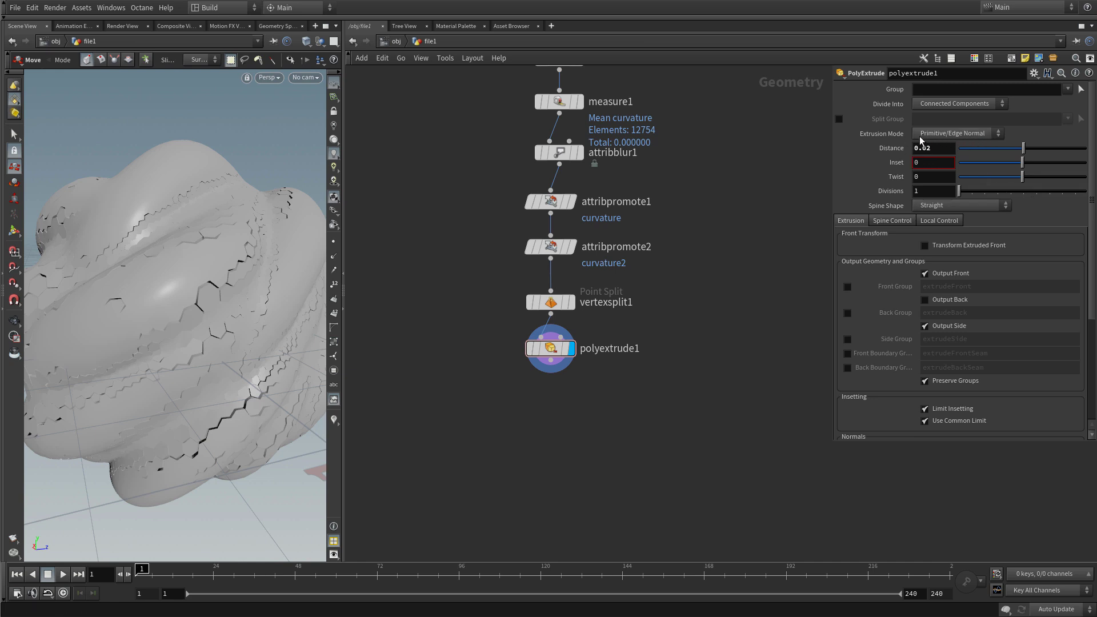
pyautogui.keyDown('alt'); pyautogui.moveTo(257, 331); pyautogui.dragTo(196, 232); pyautogui.keyUp('alt')
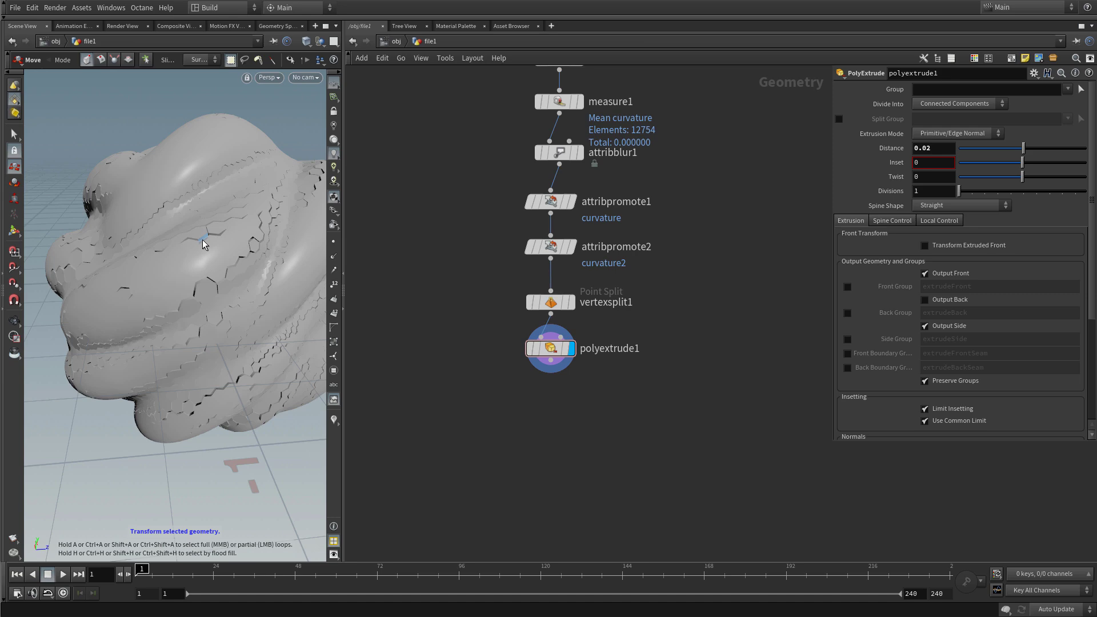
pyautogui.keyDown('alt'); pyautogui.moveTo(237, 302); pyautogui.dragTo(262, 229); pyautogui.keyUp('alt')
pyautogui.click(306, 41)
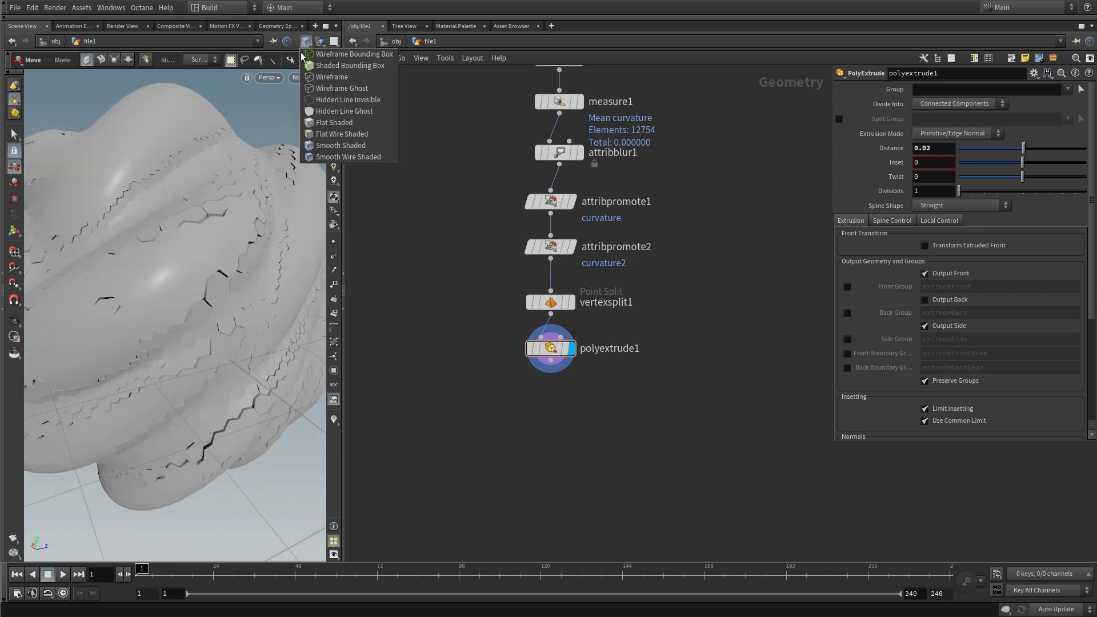
pyautogui.click(331, 158)
pyautogui.keyDown('alt'); pyautogui.moveTo(173, 279); pyautogui.dragTo(257, 204, button='right'); pyautogui.keyUp('alt')
pyautogui.moveTo(257, 203)
pyautogui.keyDown('alt'); pyautogui.mouseDown()
pyautogui.moveTo(217, 278)
pyautogui.moveTo(227, 262)
pyautogui.moveTo(225, 286)
pyautogui.mouseUp(); pyautogui.keyUp('alt')
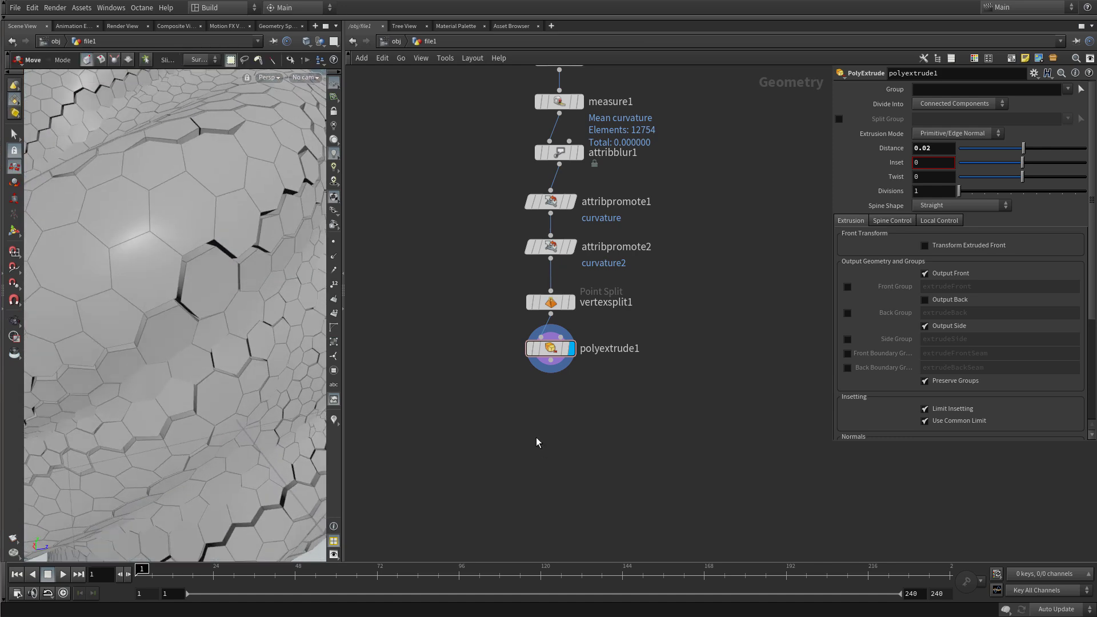
# Step: Connect a Subdivide node after polyextrude1 and display its output
pyautogui.press('Tab')
pyautogui.write('subd')
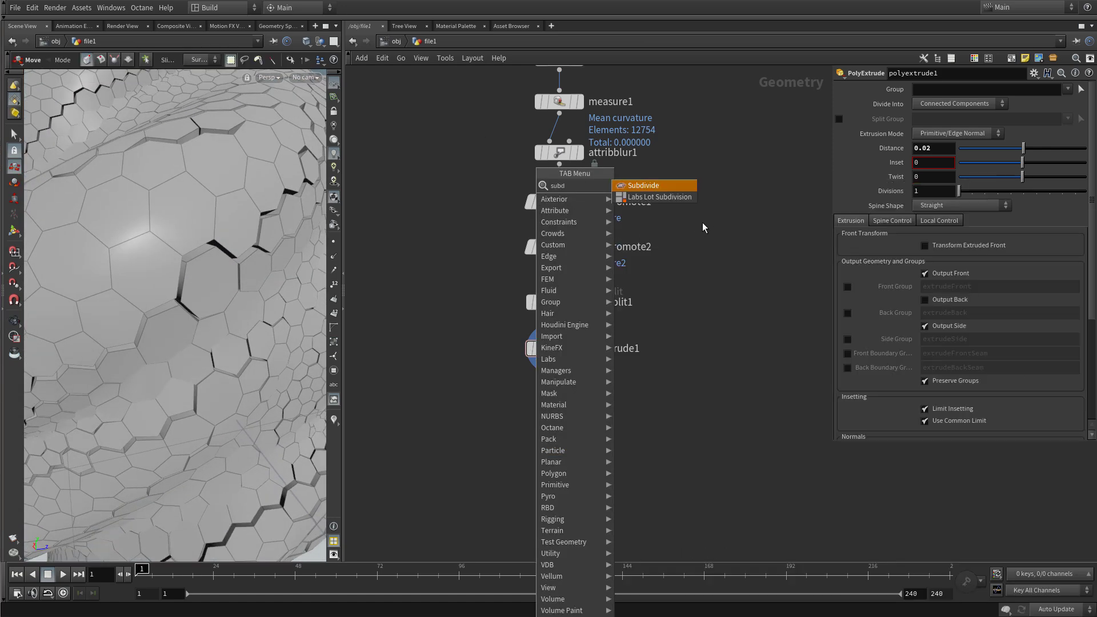
pyautogui.press('Return')
pyautogui.click(558, 407)
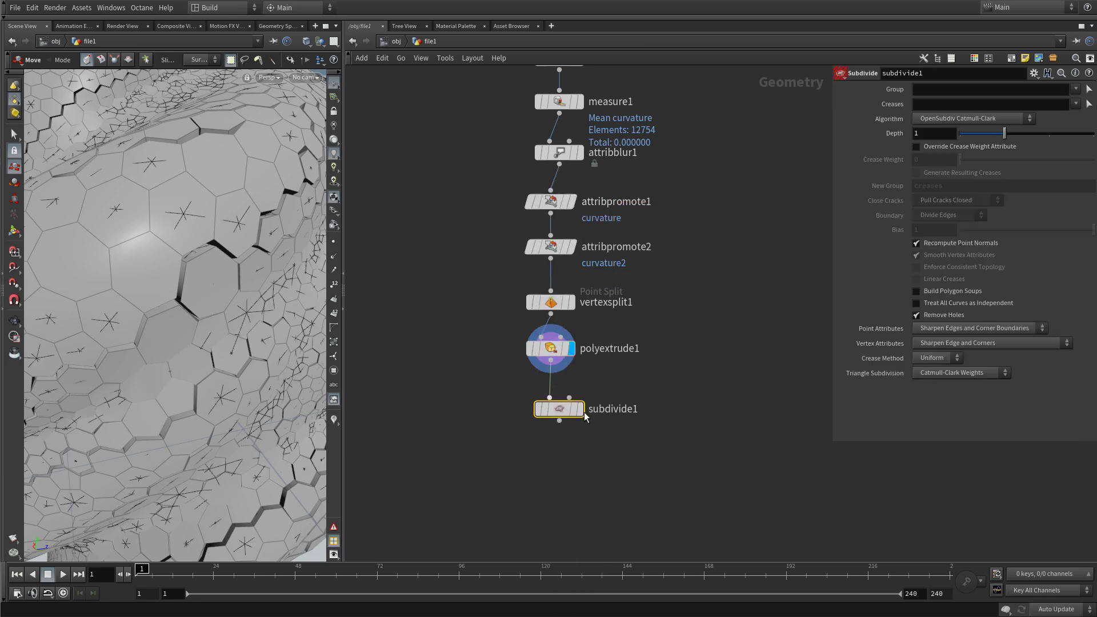
pyautogui.keyDown('alt'); pyautogui.moveTo(248, 282); pyautogui.dragTo(218, 343, button='right'); pyautogui.keyUp('alt')
pyautogui.keyDown('alt'); pyautogui.moveTo(245, 319); pyautogui.dragTo(240, 318); pyautogui.keyUp('alt')
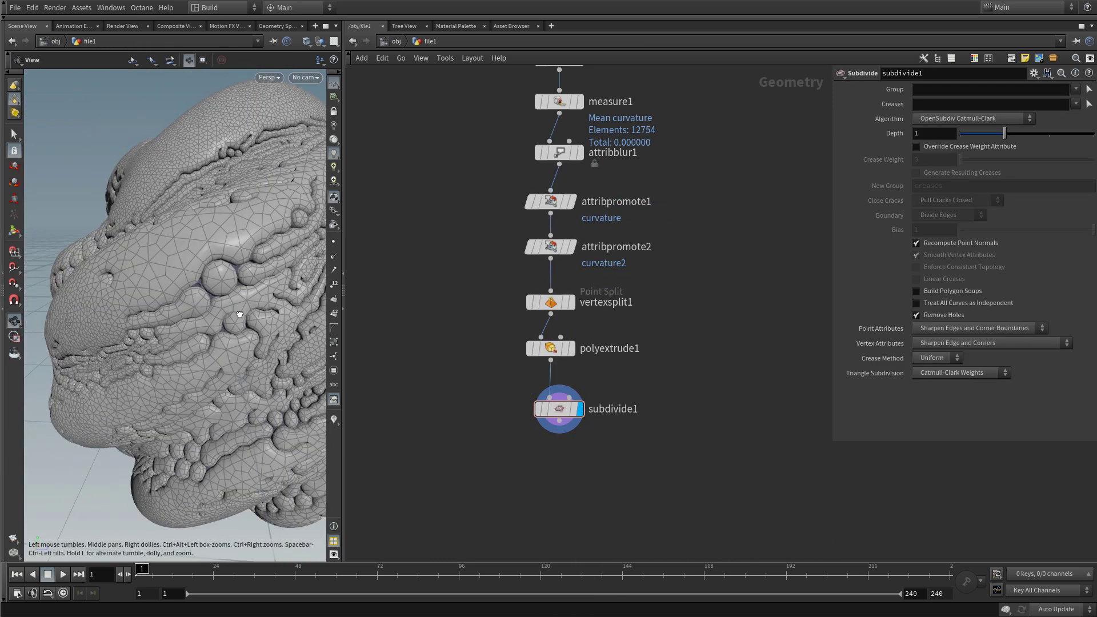
# Step: Return the viewport to Smooth Shaded display and inspect the subdivided surface detail close up
pyautogui.keyDown('alt'); pyautogui.moveTo(240, 318); pyautogui.dragTo(257, 313, button='right'); pyautogui.keyUp('alt')
pyautogui.moveTo(257, 314)
pyautogui.keyDown('alt'); pyautogui.mouseDown()
pyautogui.moveTo(229, 352)
pyautogui.moveTo(208, 335)
pyautogui.moveTo(209, 361)
pyautogui.moveTo(189, 292)
pyautogui.mouseUp(); pyautogui.keyUp('alt')
pyautogui.click(306, 41)
pyautogui.click(331, 148)
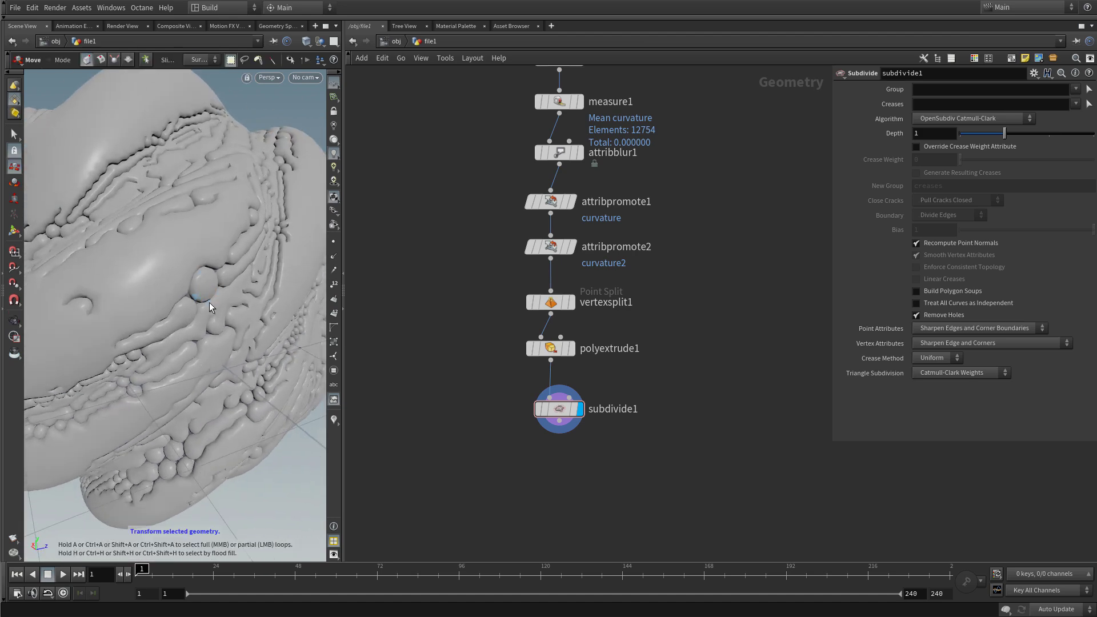
pyautogui.keyDown('alt'); pyautogui.moveTo(206, 304); pyautogui.dragTo(236, 306, button='right'); pyautogui.keyUp('alt')
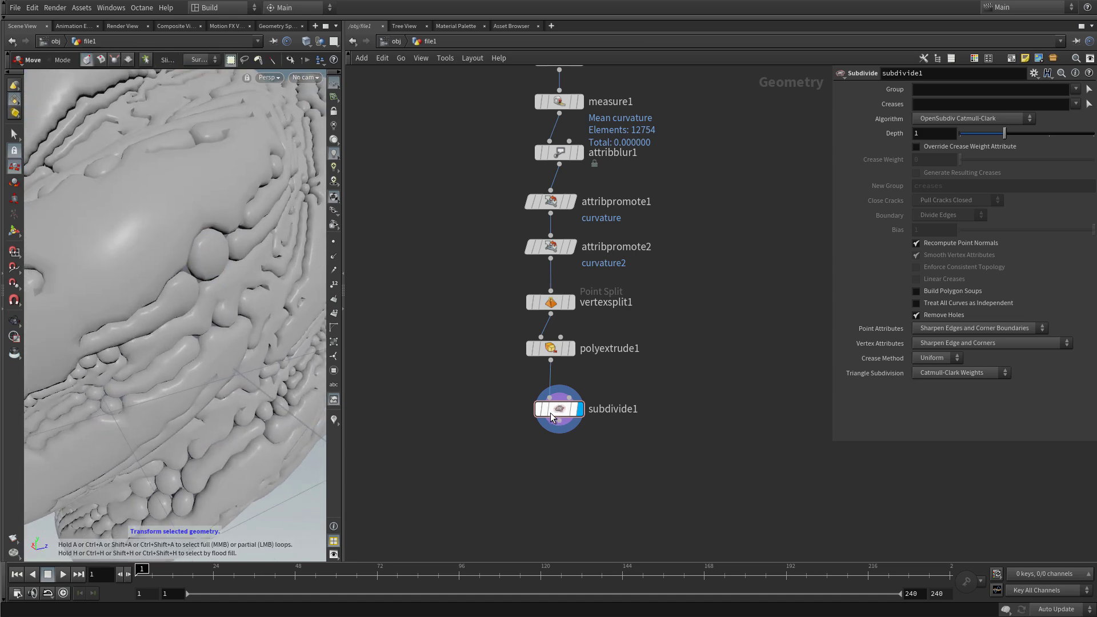
# Step: Insert a second PolyExtrude node between polyextrude1 and subdivide1, display its output and set the extrusion distance to 0.002
pyautogui.press('Tab')
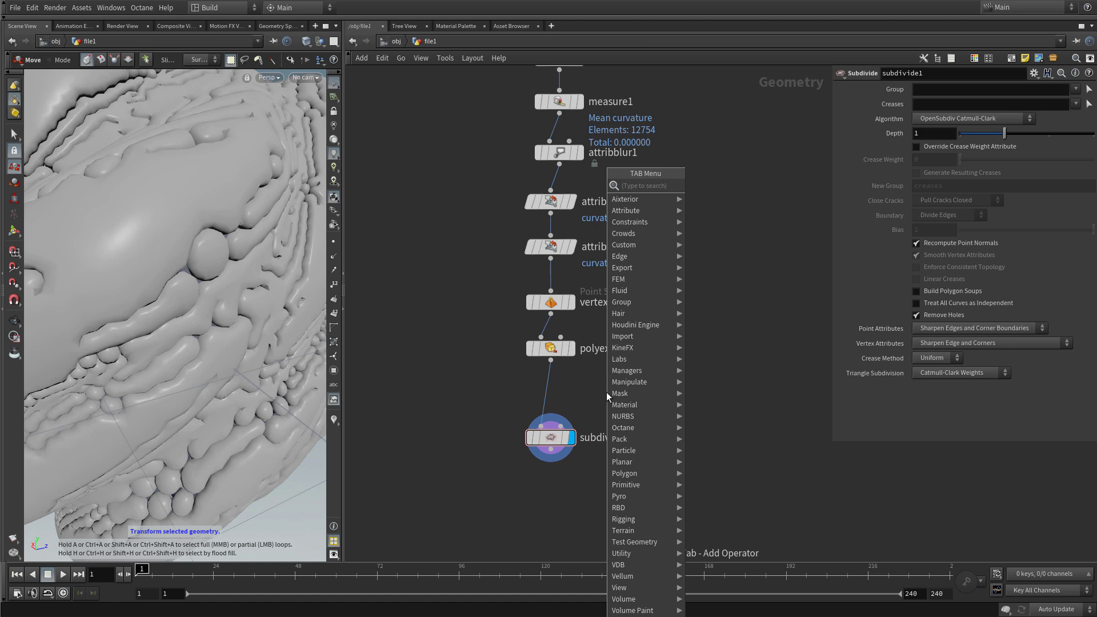
pyautogui.write('poly')
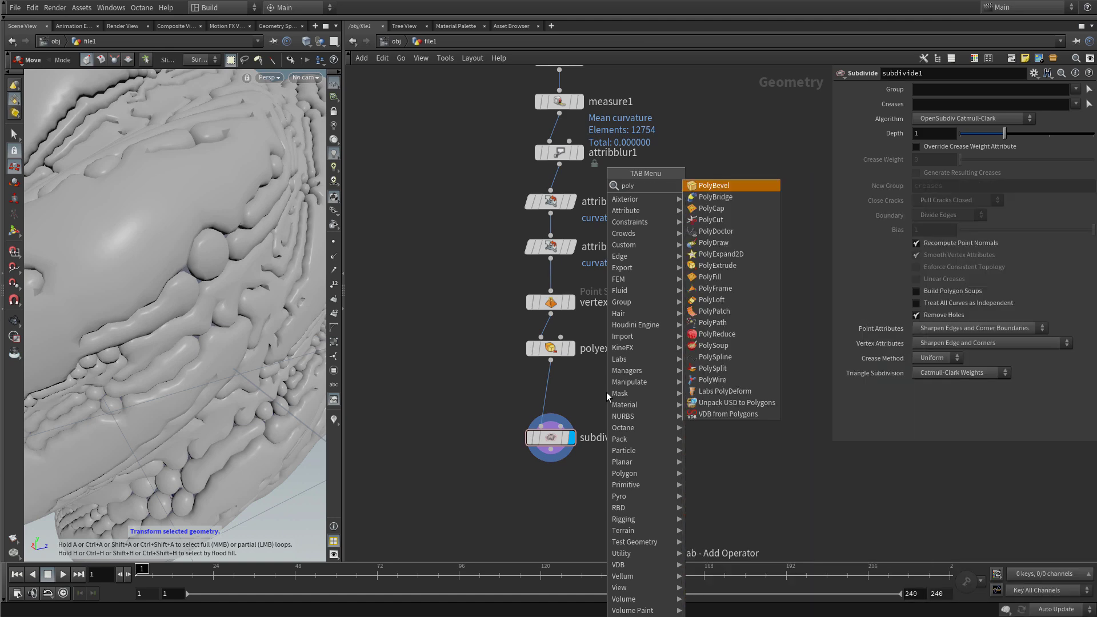
pyautogui.click(726, 263)
pyautogui.click(558, 392)
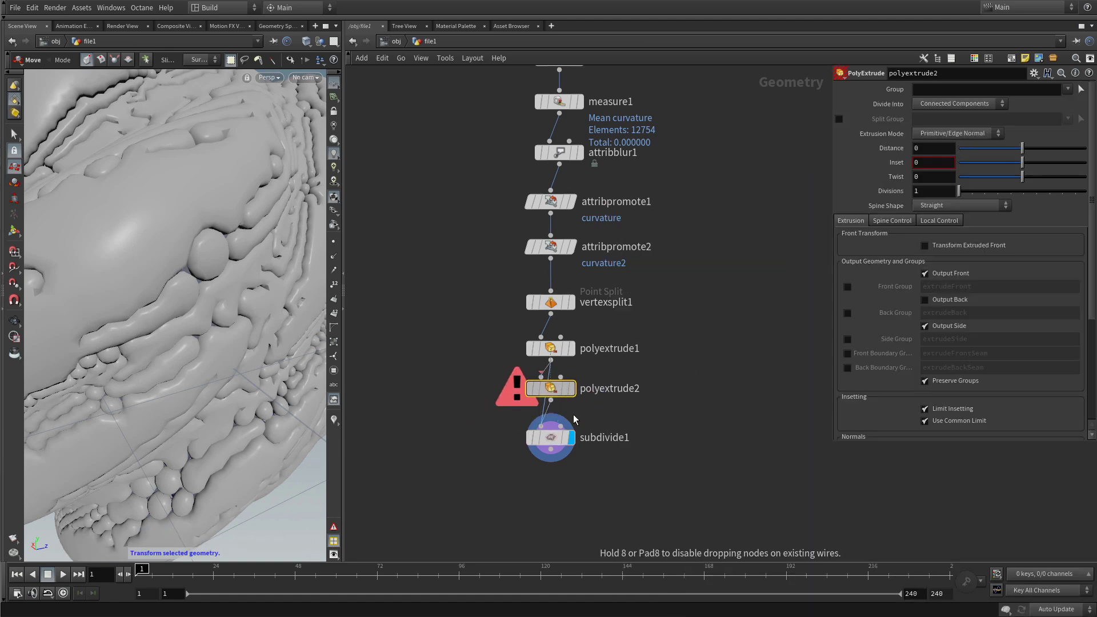
pyautogui.moveTo(550, 404)
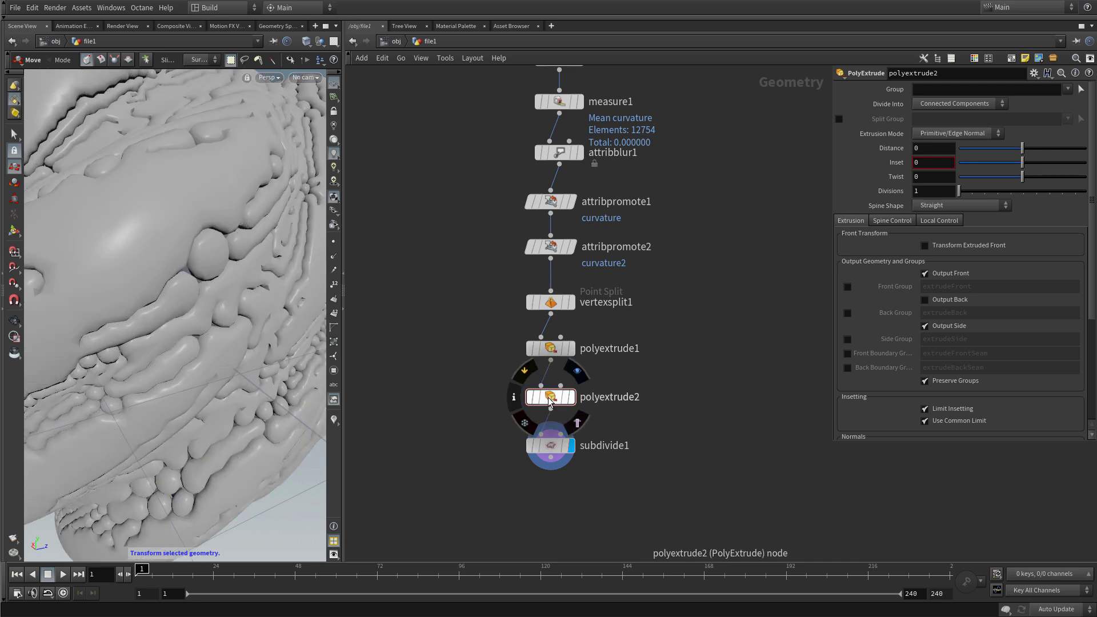
pyautogui.click(572, 398)
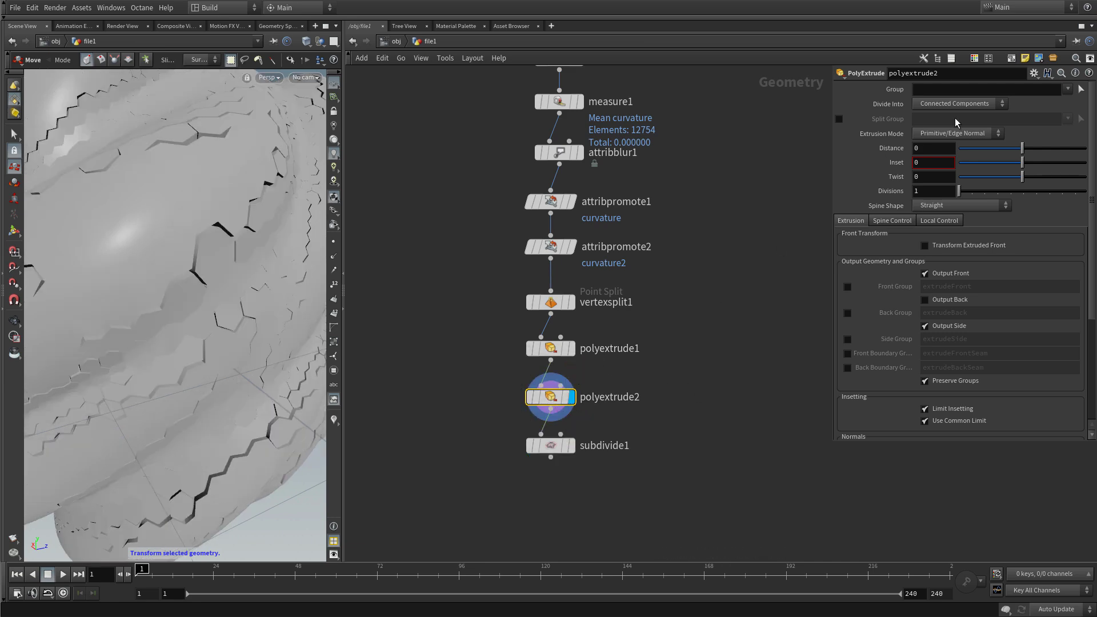
pyautogui.write('0.002')
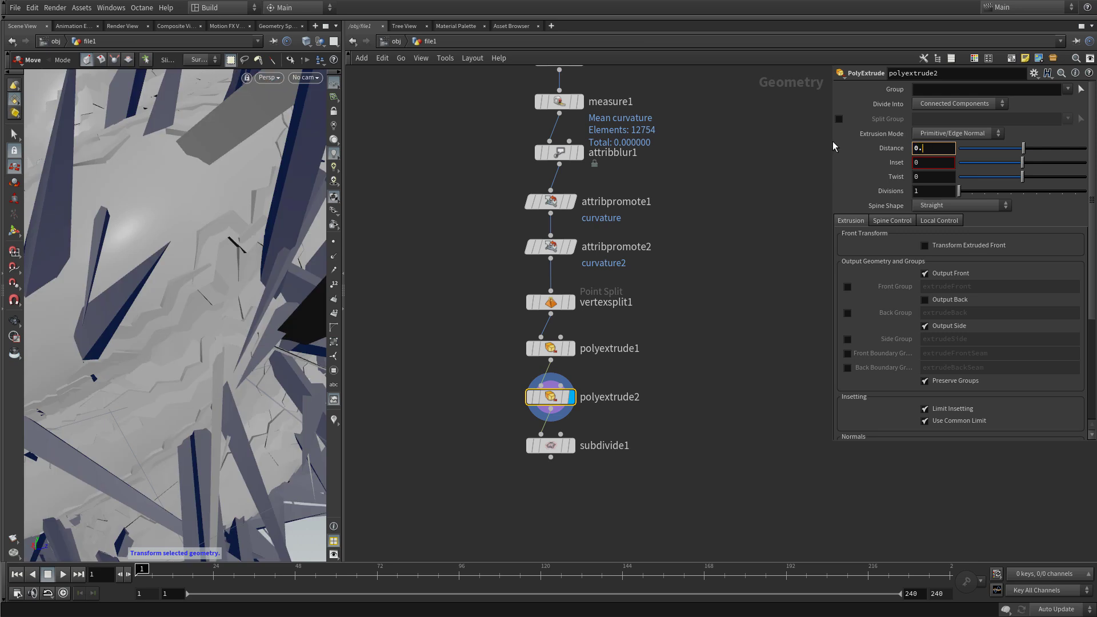
pyautogui.press('Return')
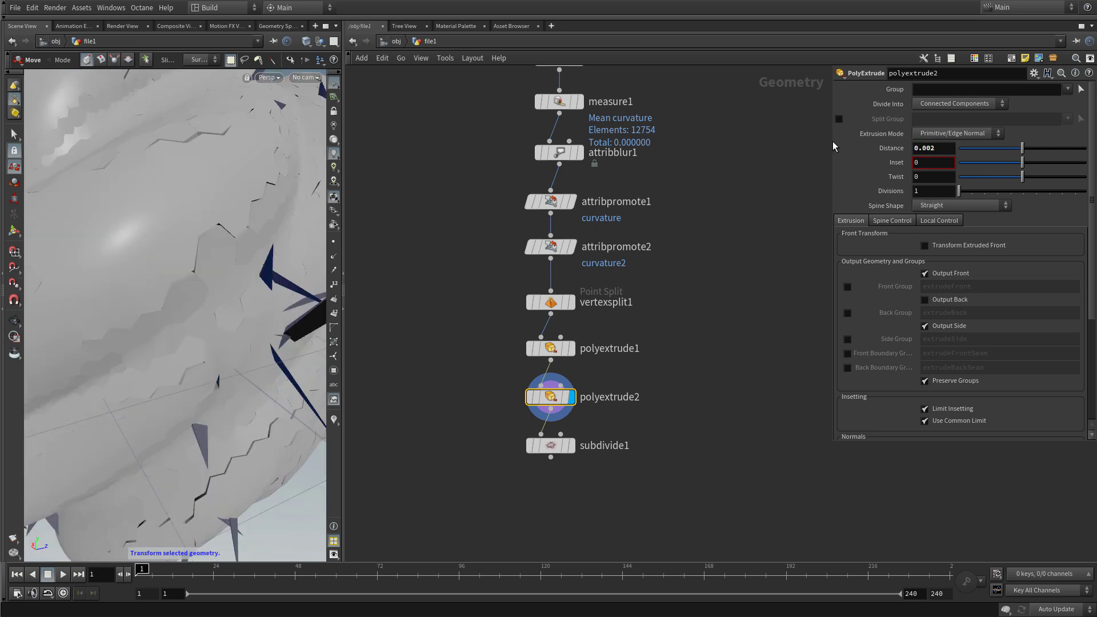
# Step: Switch the viewport to Smooth Wire Shaded display and examine the second extrusion's result across the model and close up
pyautogui.click(307, 43)
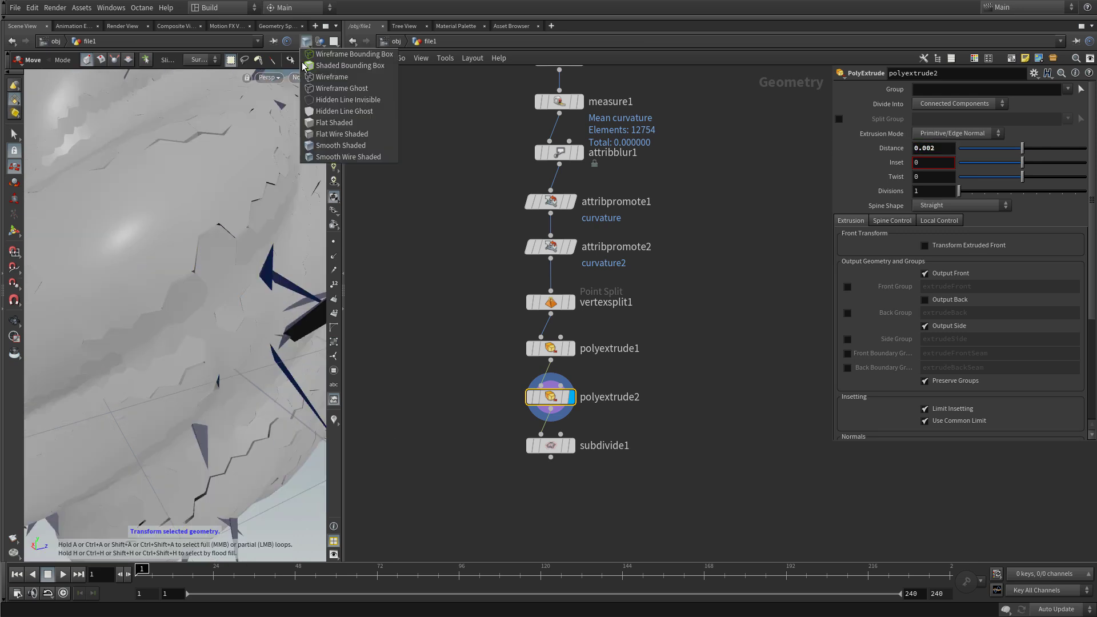
pyautogui.click(334, 158)
pyautogui.press('Escape')
pyautogui.moveTo(220, 306)
pyautogui.mouseDown()
pyautogui.moveTo(245, 238)
pyautogui.moveTo(196, 216)
pyautogui.moveTo(182, 233)
pyautogui.moveTo(228, 211)
pyautogui.moveTo(147, 351)
pyautogui.moveTo(203, 268)
pyautogui.moveTo(160, 245)
pyautogui.mouseUp()
pyautogui.press('t')
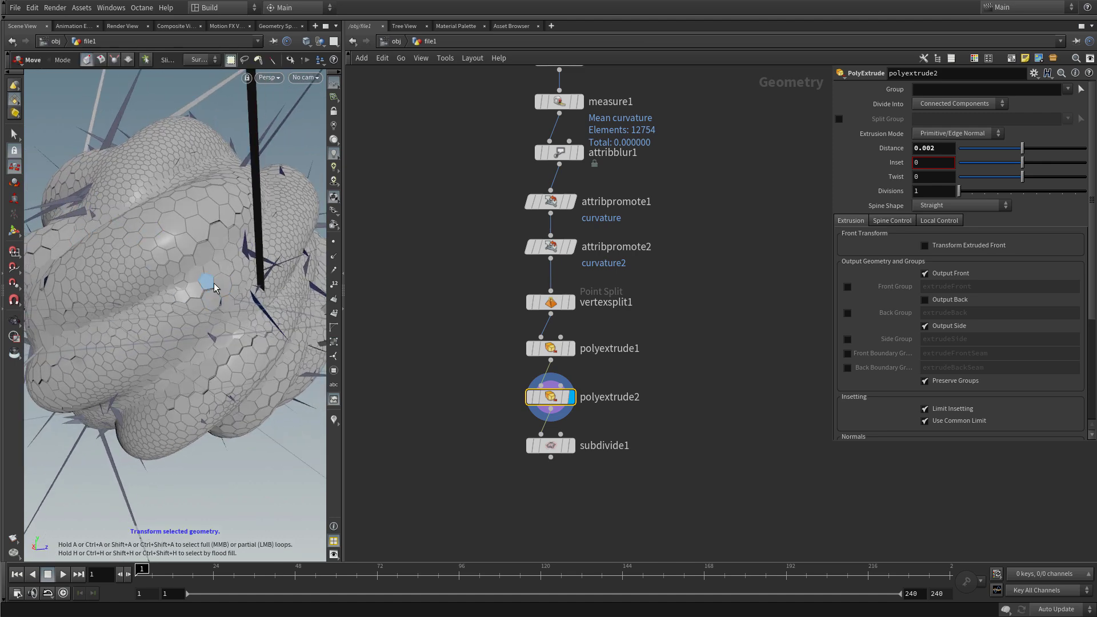
pyautogui.keyDown('alt'); pyautogui.moveTo(236, 298); pyautogui.dragTo(200, 308); pyautogui.keyUp('alt')
pyautogui.keyDown('alt'); pyautogui.moveTo(200, 308); pyautogui.dragTo(162, 247, button='right'); pyautogui.keyUp('alt')
pyautogui.keyDown('alt'); pyautogui.moveTo(162, 247); pyautogui.dragTo(193, 259); pyautogui.keyUp('alt')
pyautogui.keyDown('alt'); pyautogui.moveTo(194, 259); pyautogui.dragTo(231, 322, button='right'); pyautogui.keyUp('alt')
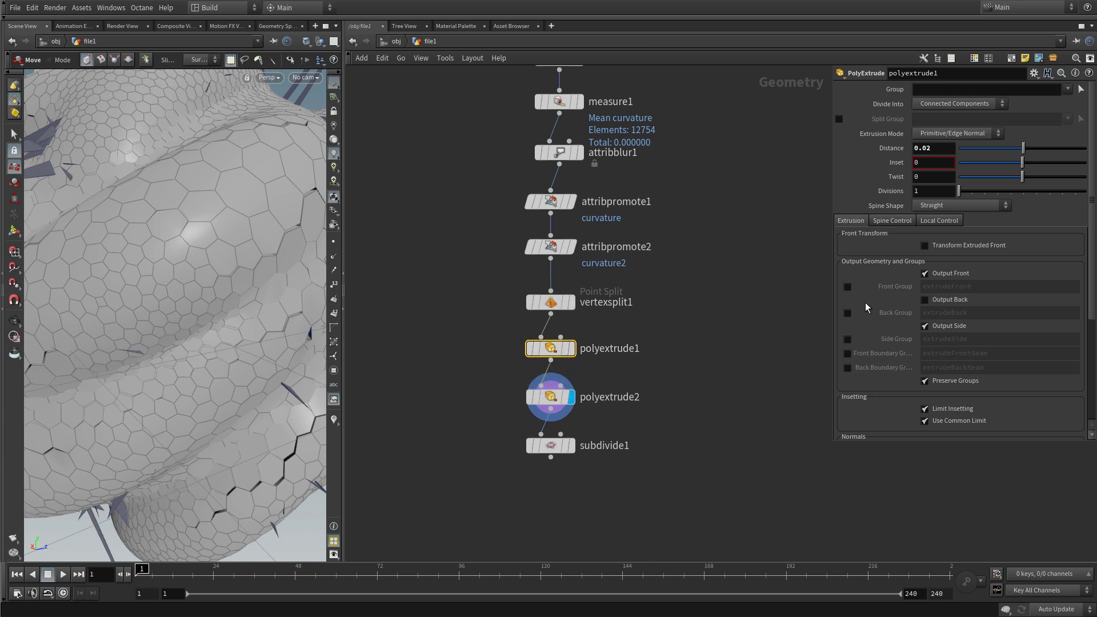
# Step: Output the front faces of polyextrude1 as the extrudeFront group and restrict polyextrude2 to that group
pyautogui.click(847, 286)
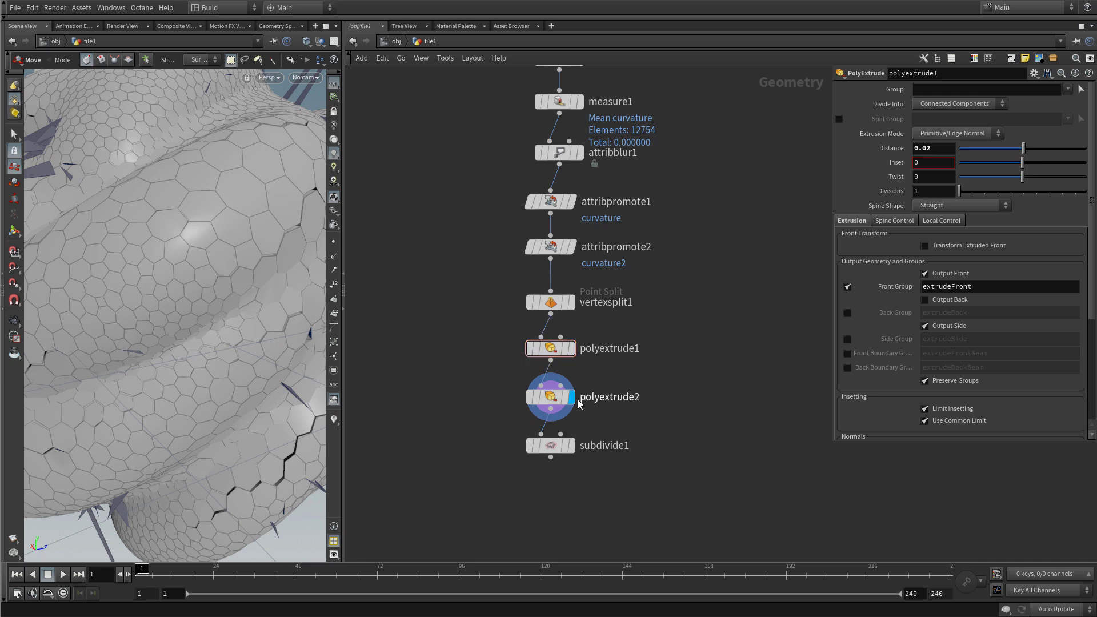
pyautogui.click(549, 396)
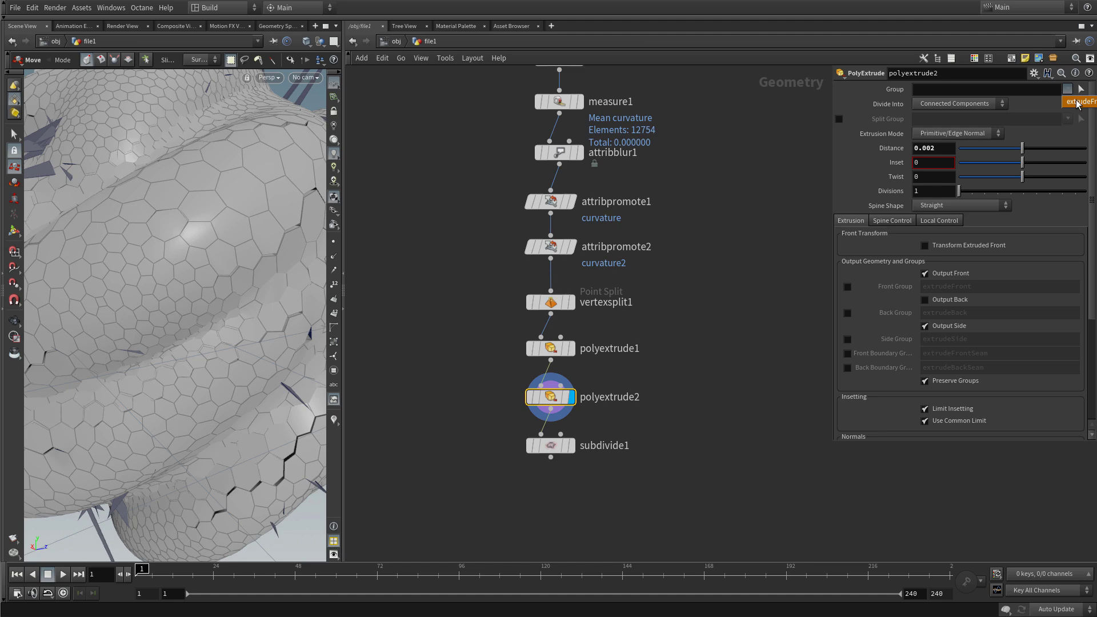
pyautogui.moveTo(1077, 103); pyautogui.dragTo(1060, 118)
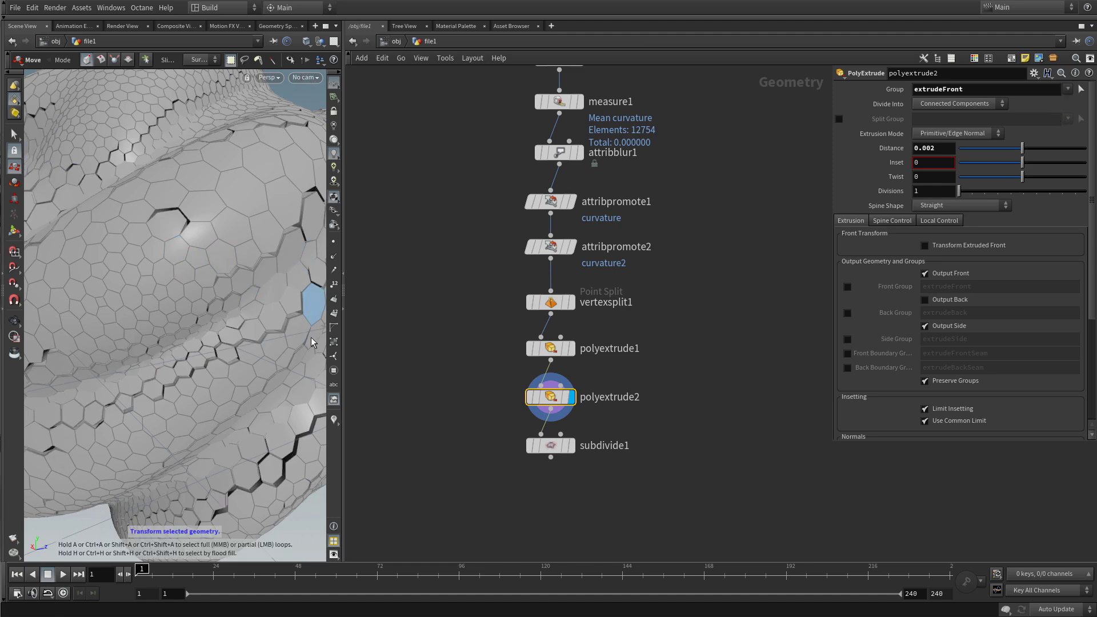
pyautogui.keyDown('alt'); pyautogui.moveTo(267, 316); pyautogui.dragTo(209, 245); pyautogui.keyUp('alt')
pyautogui.scroll(5, 210, 245)
pyautogui.press('t')
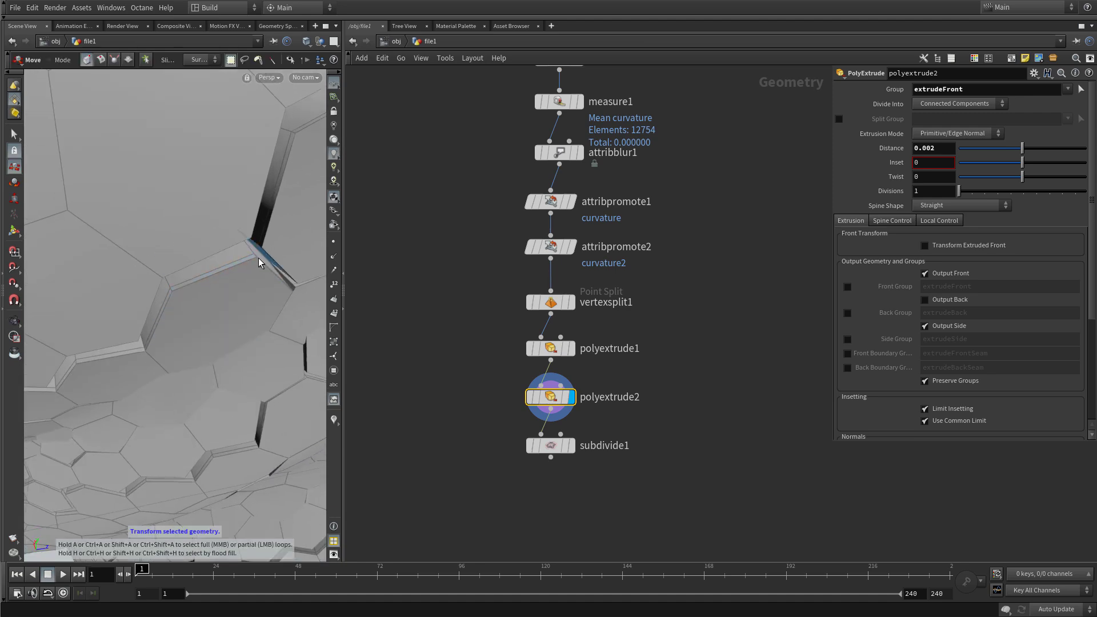
pyautogui.keyDown('alt'); pyautogui.moveTo(219, 271); pyautogui.dragTo(176, 360, button='right'); pyautogui.keyUp('alt')
pyautogui.keyDown('alt'); pyautogui.moveTo(177, 360); pyautogui.dragTo(254, 305); pyautogui.keyUp('alt')
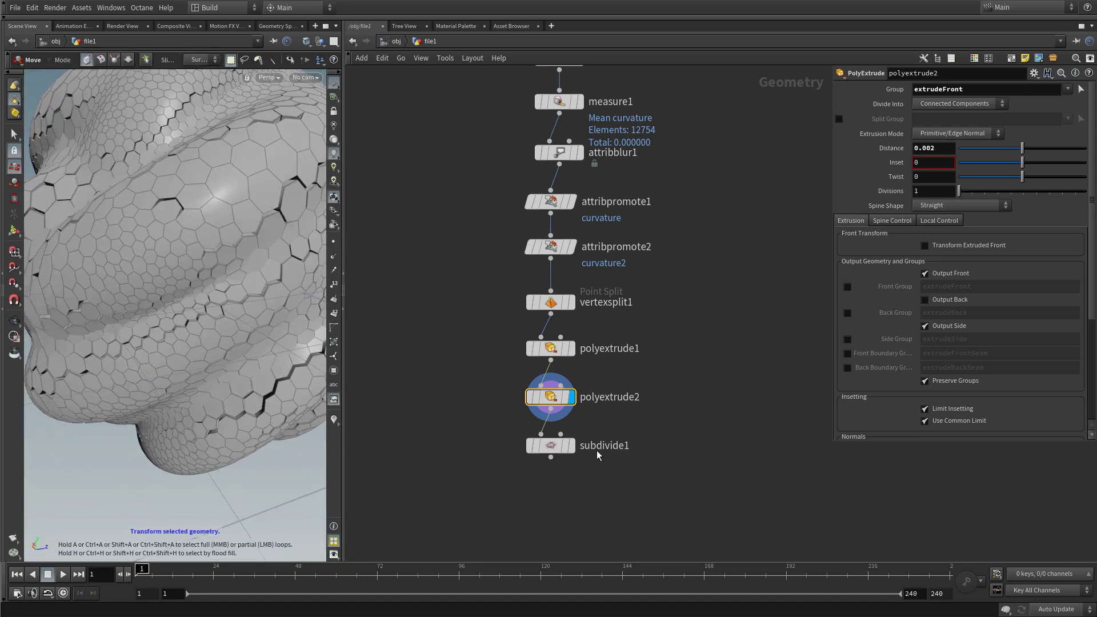
# Step: Display the output of subdivide1 and set its subdivision depth to 2
pyautogui.click(573, 449)
pyautogui.keyDown('alt'); pyautogui.moveTo(260, 258); pyautogui.dragTo(328, 164); pyautogui.keyUp('alt')
pyautogui.keyDown('alt'); pyautogui.moveTo(328, 164); pyautogui.dragTo(274, 257, button='right'); pyautogui.keyUp('alt')
pyautogui.keyDown('alt'); pyautogui.moveTo(274, 257); pyautogui.dragTo(245, 274); pyautogui.keyUp('alt')
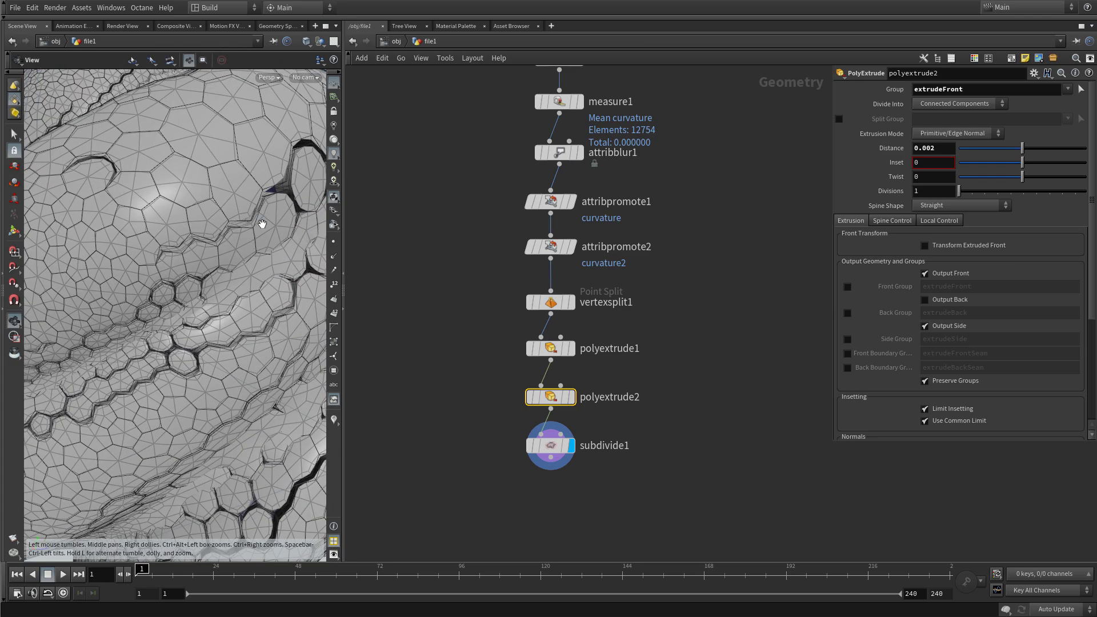
pyautogui.moveTo(598, 474); pyautogui.dragTo(600, 474)
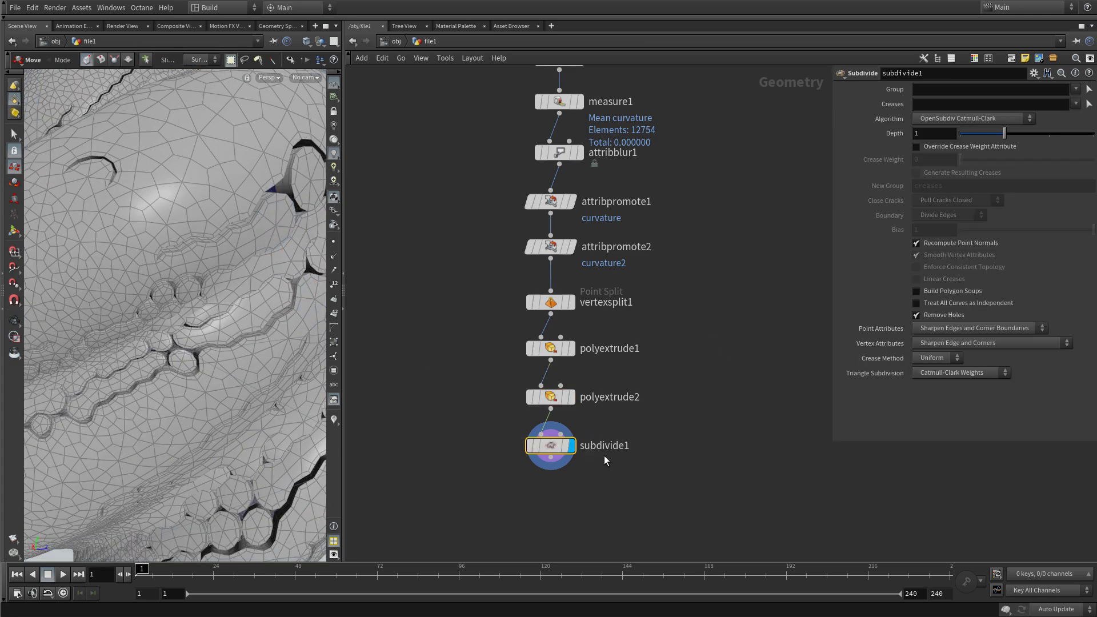
pyautogui.write('2')
pyautogui.press('Return')
# Step: Return to Smooth Shaded display and examine the smoothed cracks and cells from close up and across the whole model
pyautogui.click(308, 43)
pyautogui.click(322, 146)
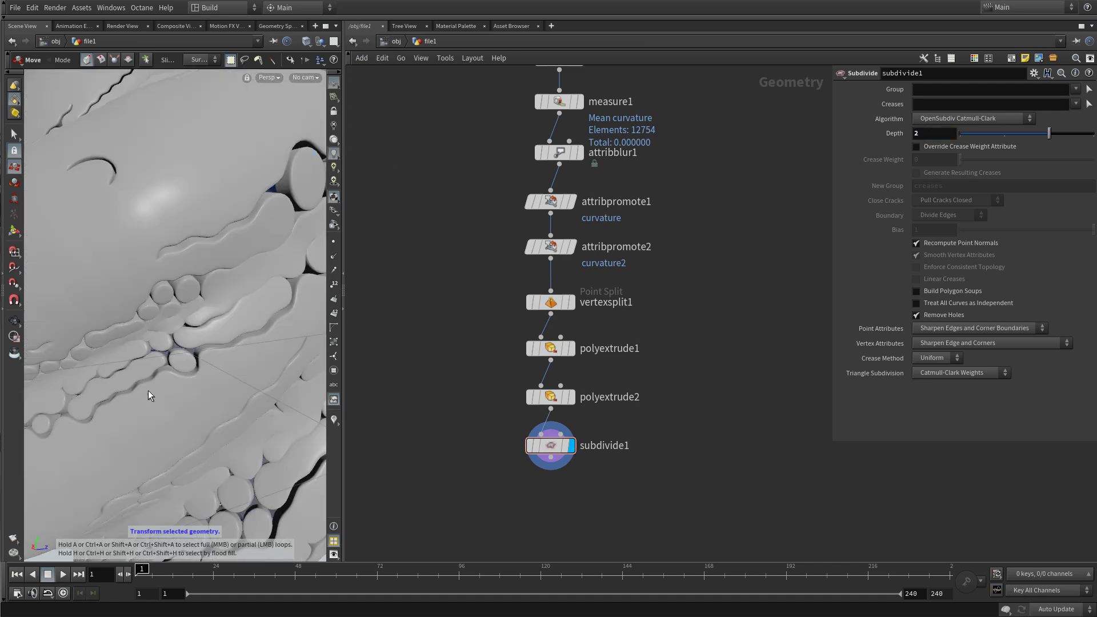
pyautogui.press('Escape')
pyautogui.moveTo(166, 348)
pyautogui.mouseDown()
pyautogui.moveTo(208, 303)
pyautogui.moveTo(186, 278)
pyautogui.moveTo(226, 253)
pyautogui.moveTo(146, 274)
pyautogui.moveTo(191, 267)
pyautogui.moveTo(184, 242)
pyautogui.moveTo(223, 345)
pyautogui.moveTo(234, 319)
pyautogui.moveTo(201, 327)
pyautogui.moveTo(247, 297)
pyautogui.moveTo(177, 311)
pyautogui.moveTo(252, 311)
pyautogui.moveTo(227, 312)
pyautogui.moveTo(245, 340)
pyautogui.moveTo(227, 318)
pyautogui.moveTo(207, 347)
pyautogui.moveTo(216, 338)
pyautogui.moveTo(224, 361)
pyautogui.moveTo(234, 309)
pyautogui.mouseUp()
pyautogui.moveTo(235, 309); pyautogui.dragTo(260, 268, button='right')
pyautogui.moveTo(215, 306); pyautogui.dragTo(196, 313)
pyautogui.moveTo(196, 314); pyautogui.dragTo(156, 309, button='right')
pyautogui.moveTo(189, 295); pyautogui.dragTo(242, 311)
pyautogui.moveTo(242, 310); pyautogui.dragTo(267, 320, button='right')
pyautogui.moveTo(267, 320)
pyautogui.mouseDown()
pyautogui.moveTo(255, 344)
pyautogui.moveTo(264, 300)
pyautogui.mouseUp()
pyautogui.moveTo(264, 300); pyautogui.dragTo(252, 292, button='right')
pyautogui.moveTo(253, 292); pyautogui.dragTo(191, 361)
pyautogui.moveTo(671, 210); pyautogui.dragTo(639, 279, button='middle')
pyautogui.moveTo(186, 354); pyautogui.dragTo(171, 313)
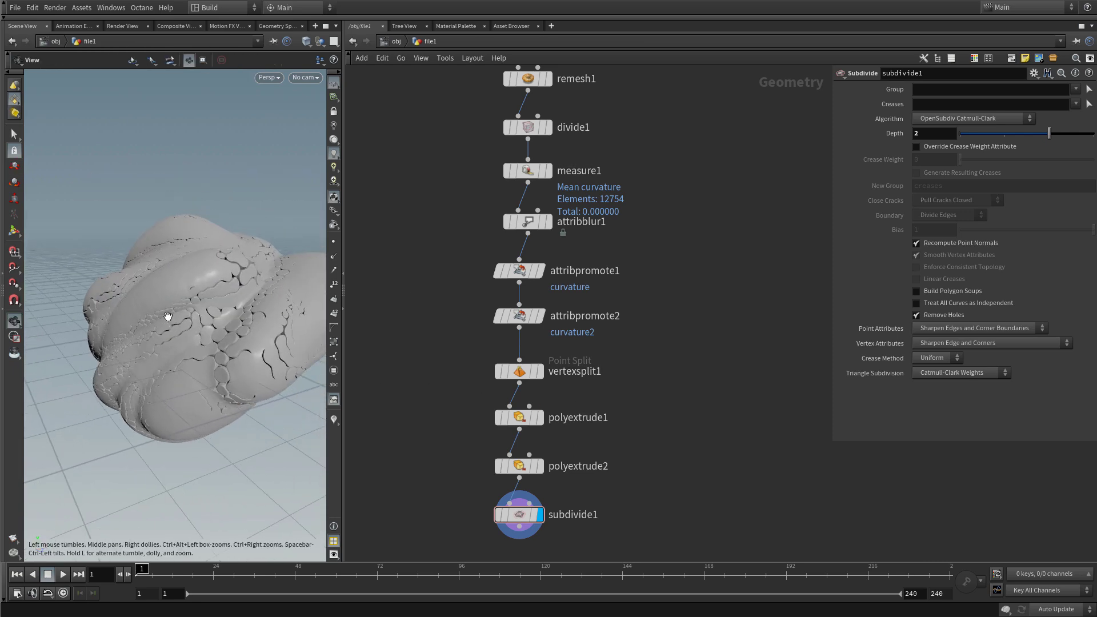